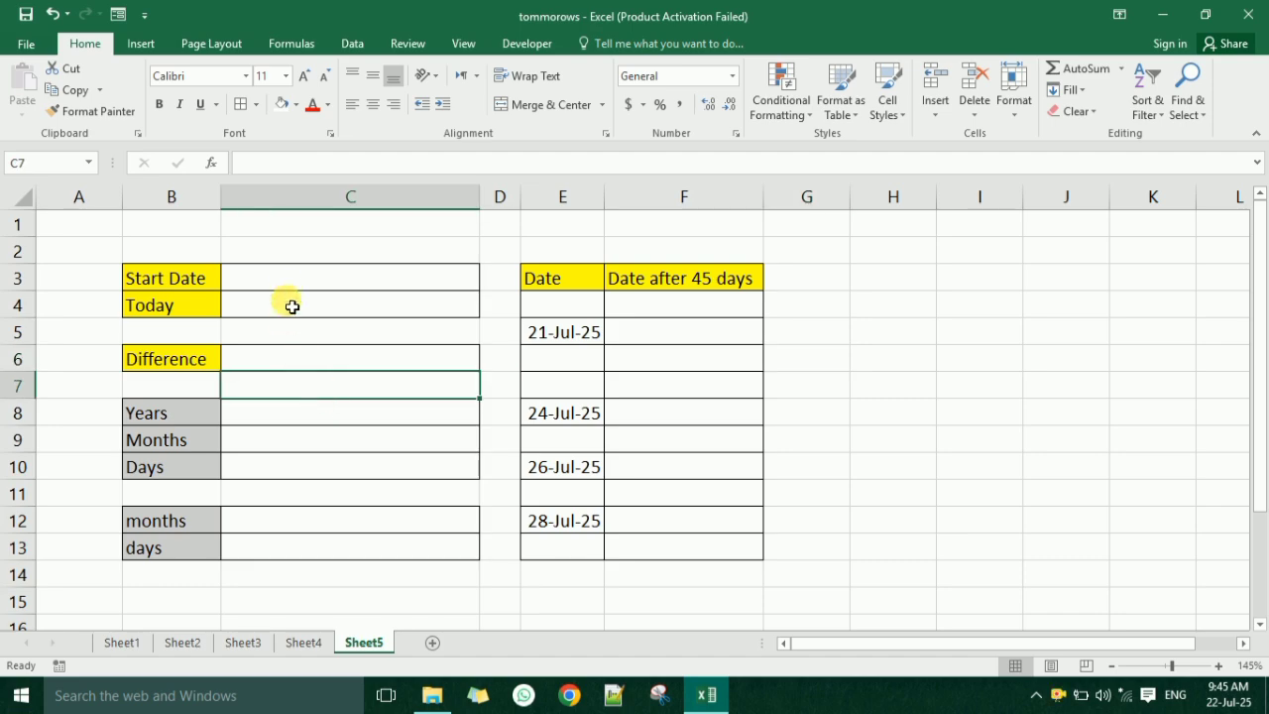
# Examine the start date, difference and years/months/days cells and the table of dates after 45 days.
pyautogui.moveTo(291, 289); pyautogui.dragTo(286, 312)
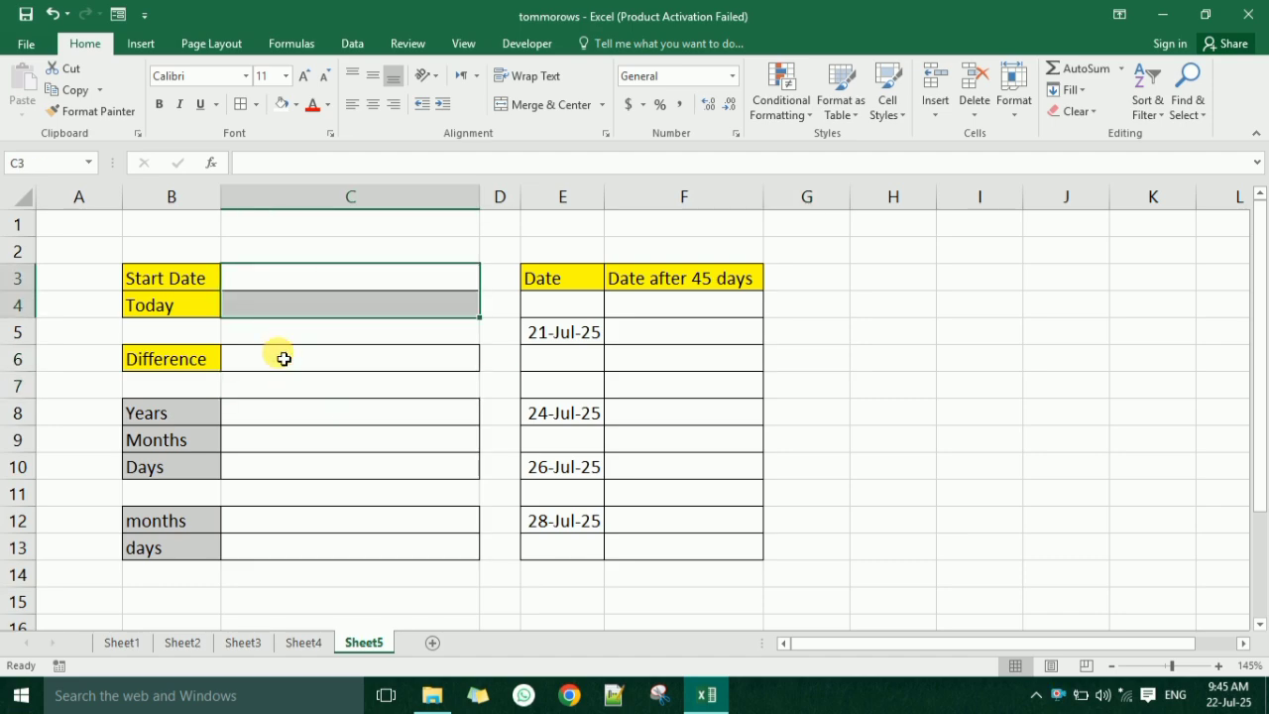
pyautogui.click(281, 357)
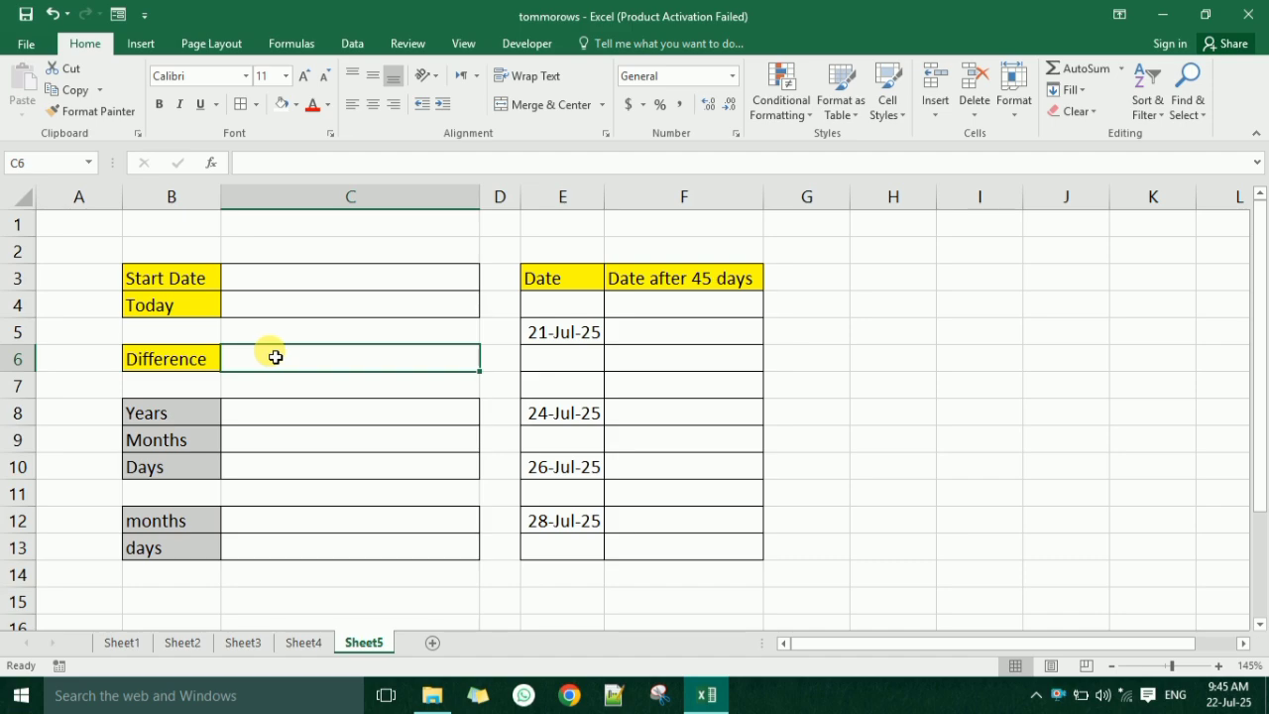
pyautogui.click(263, 411)
pyautogui.moveTo(278, 289); pyautogui.dragTo(278, 300)
pyautogui.click(256, 412)
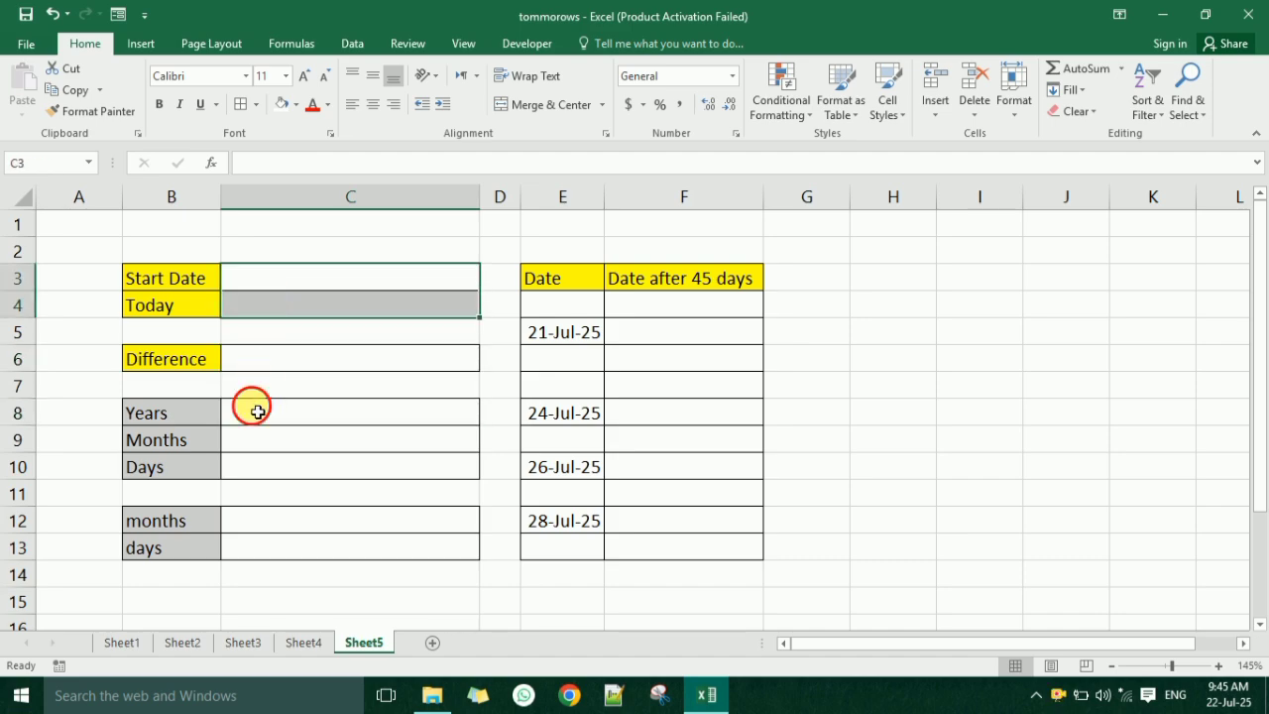
pyautogui.click(249, 438)
pyautogui.moveTo(246, 472); pyautogui.dragTo(250, 418)
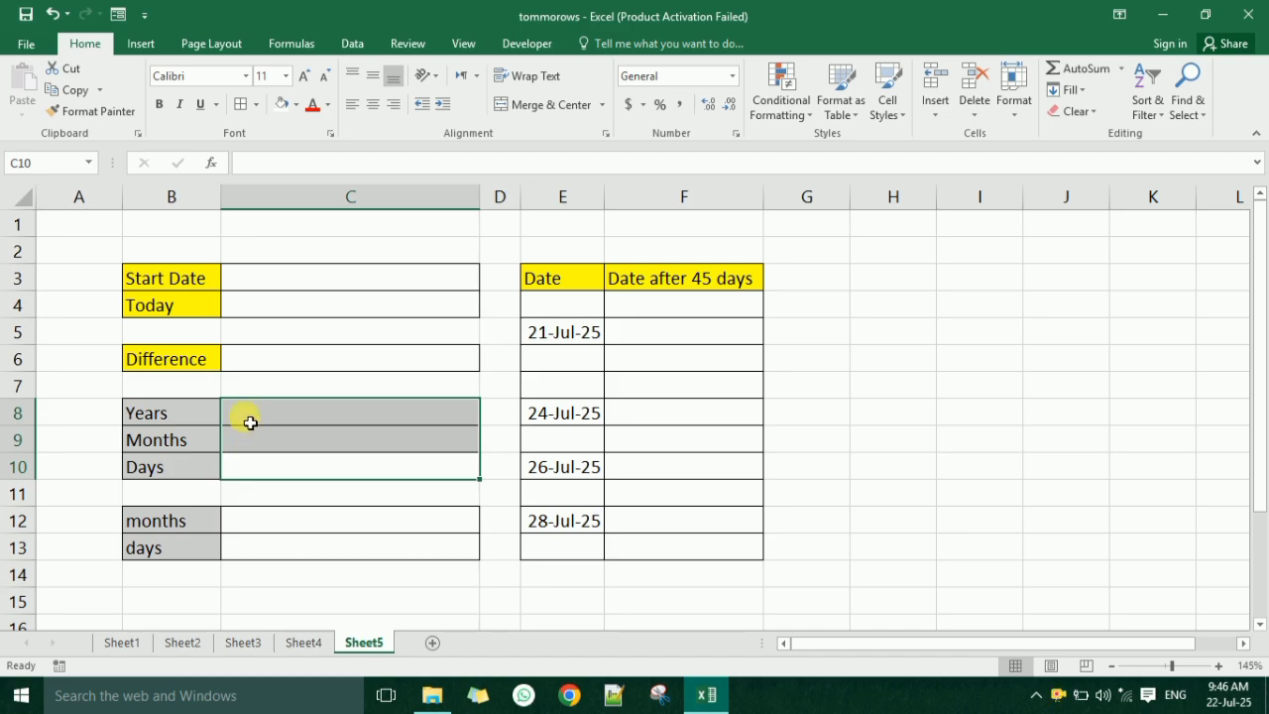
pyautogui.moveTo(249, 420); pyautogui.dragTo(252, 476)
pyautogui.click(245, 424)
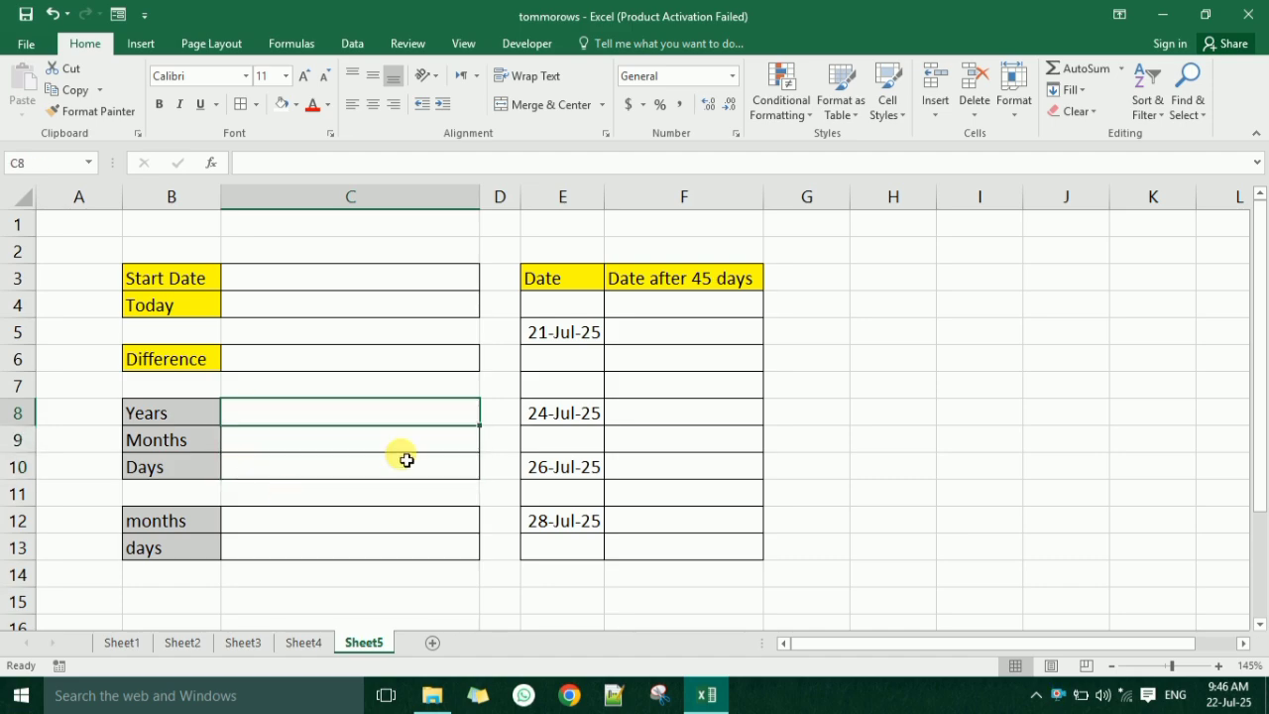
pyautogui.click(654, 307)
pyautogui.click(568, 337)
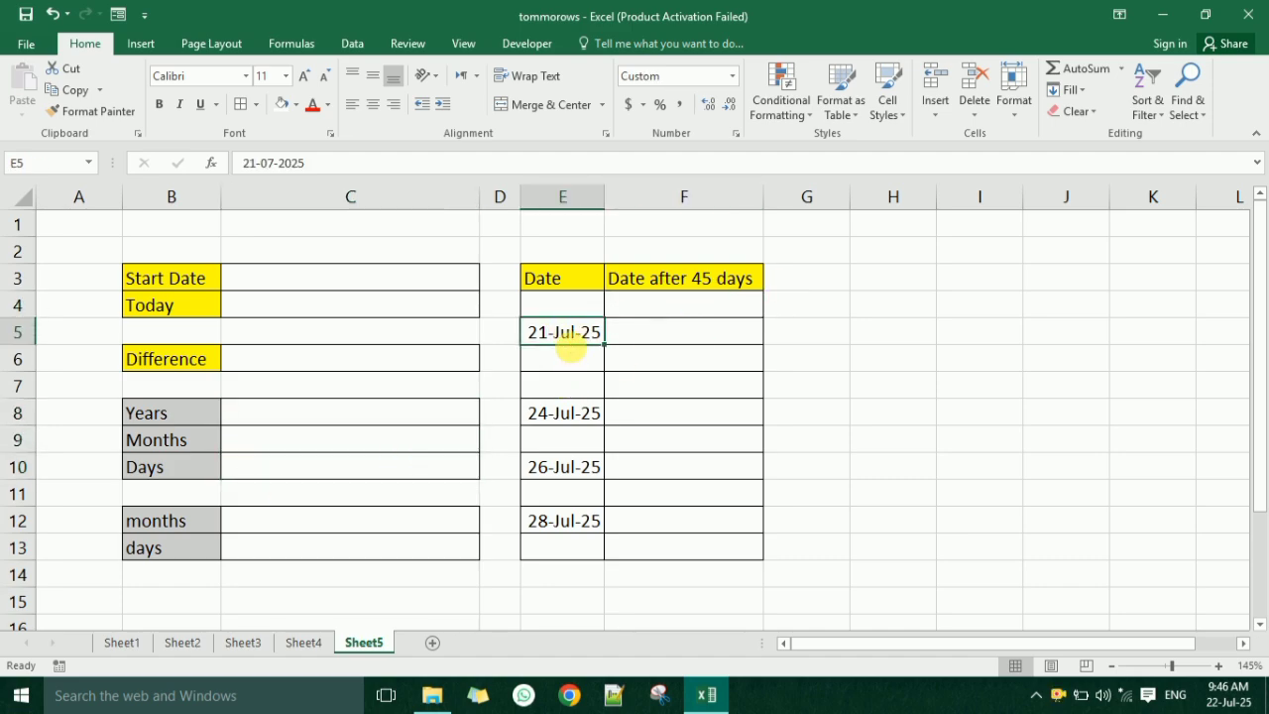
pyautogui.click(663, 307)
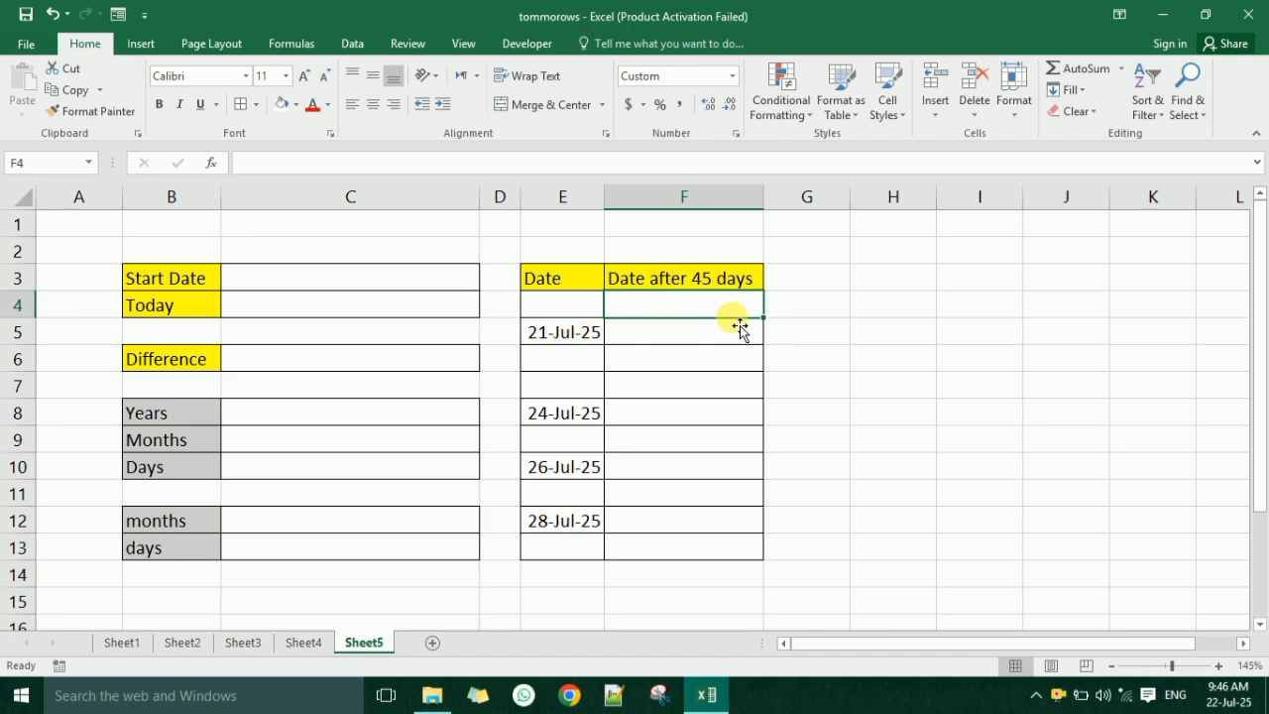
pyautogui.moveTo(694, 306); pyautogui.dragTo(685, 560)
pyautogui.click(663, 446)
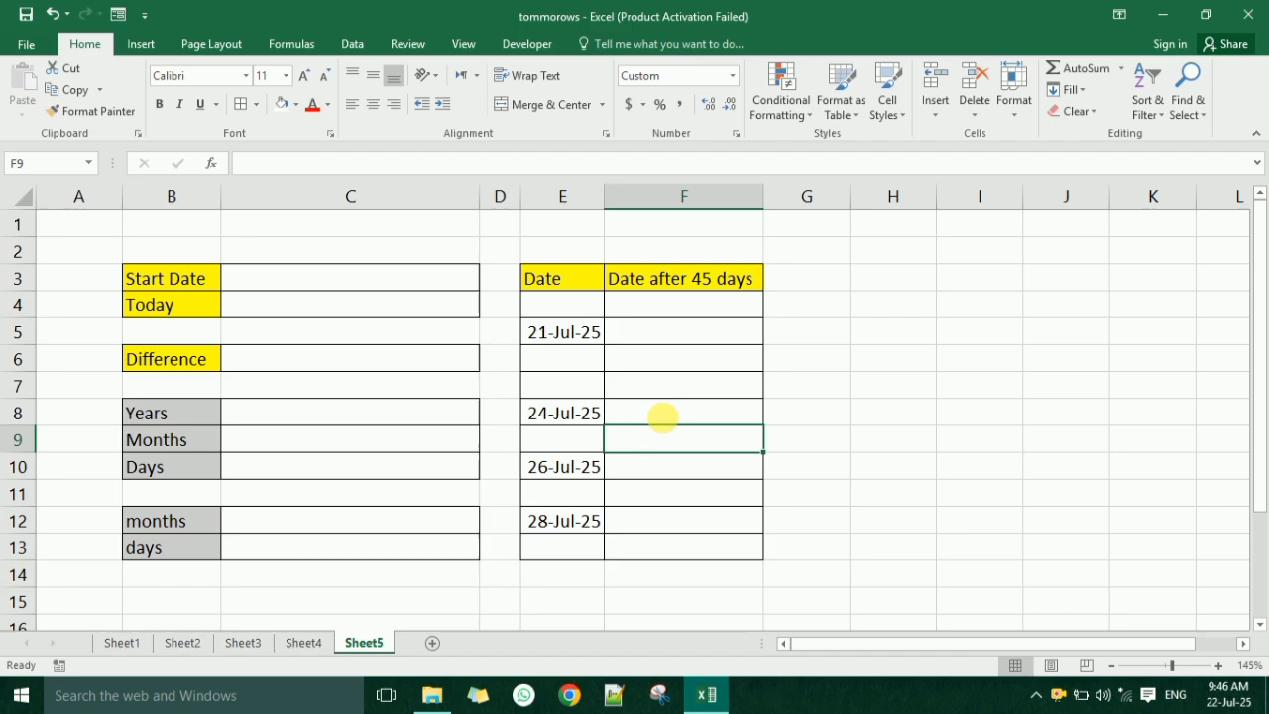
pyautogui.click(372, 516)
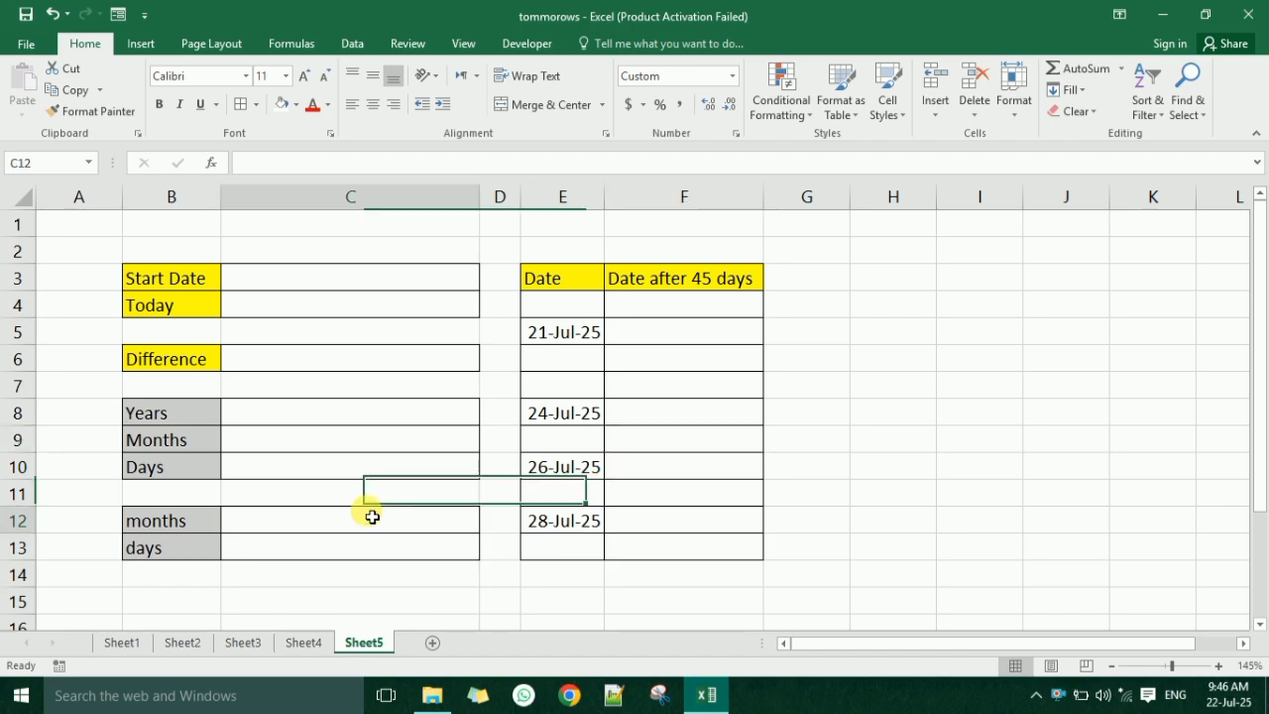
pyautogui.click(269, 549)
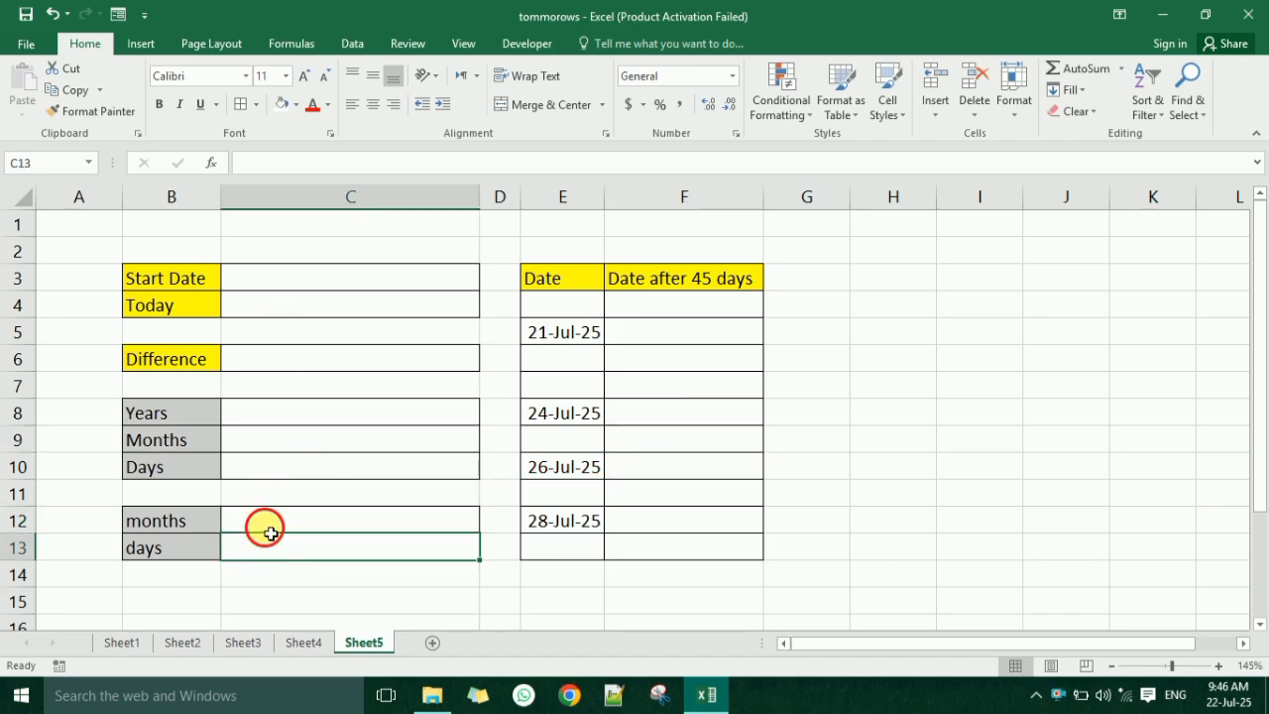
pyautogui.click(265, 526)
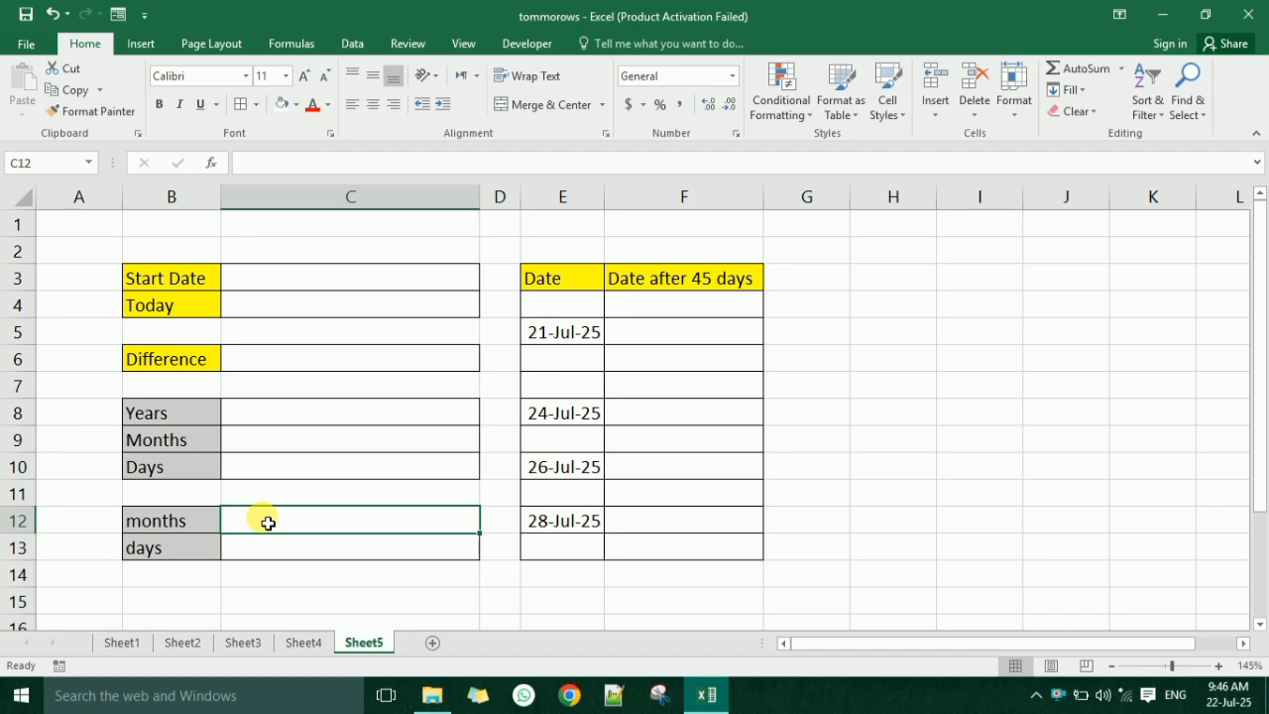
# Enter the start date in day-month-year form in cell C3.
pyautogui.click(251, 290)
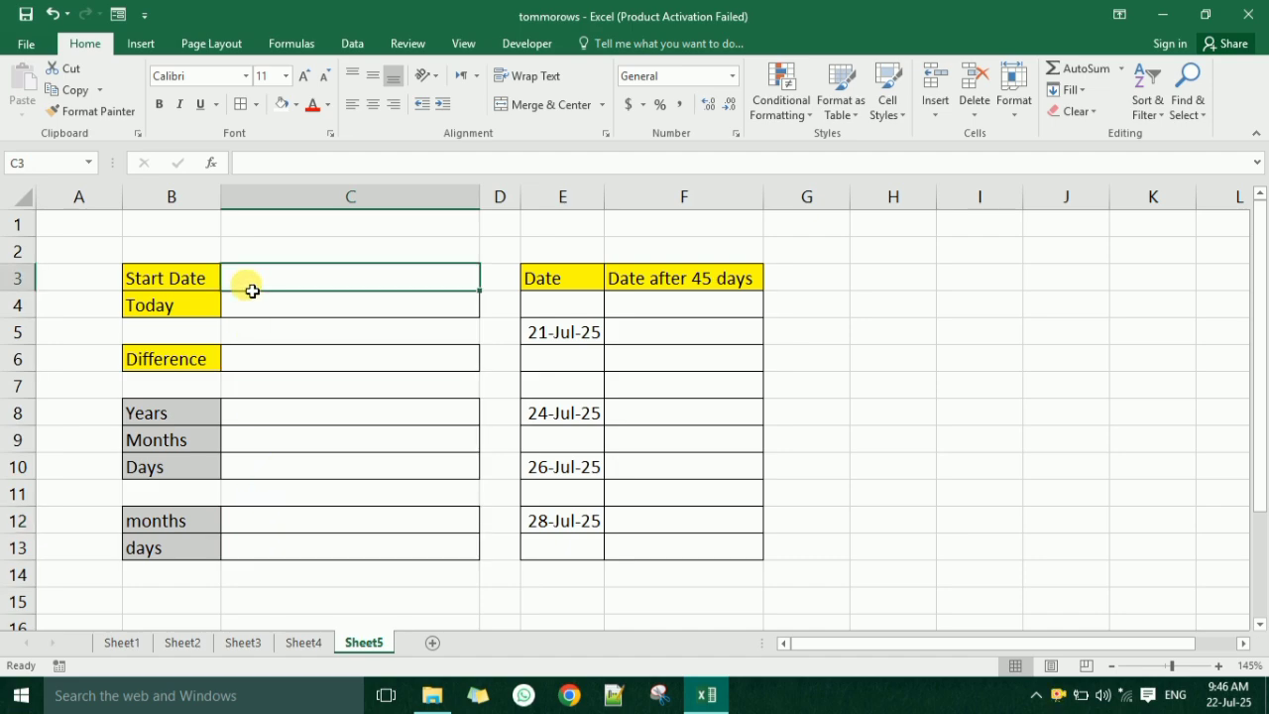
pyautogui.write('1')
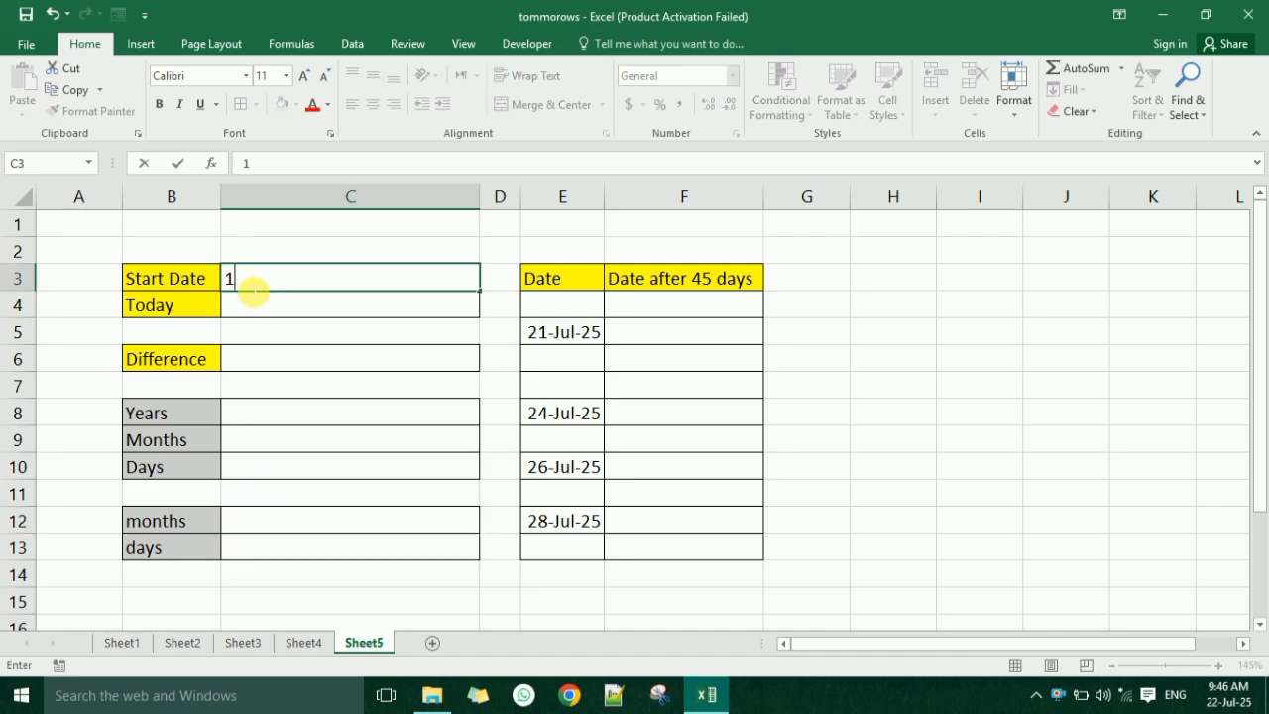
pyautogui.write('jun2006')
pyautogui.press('Return')
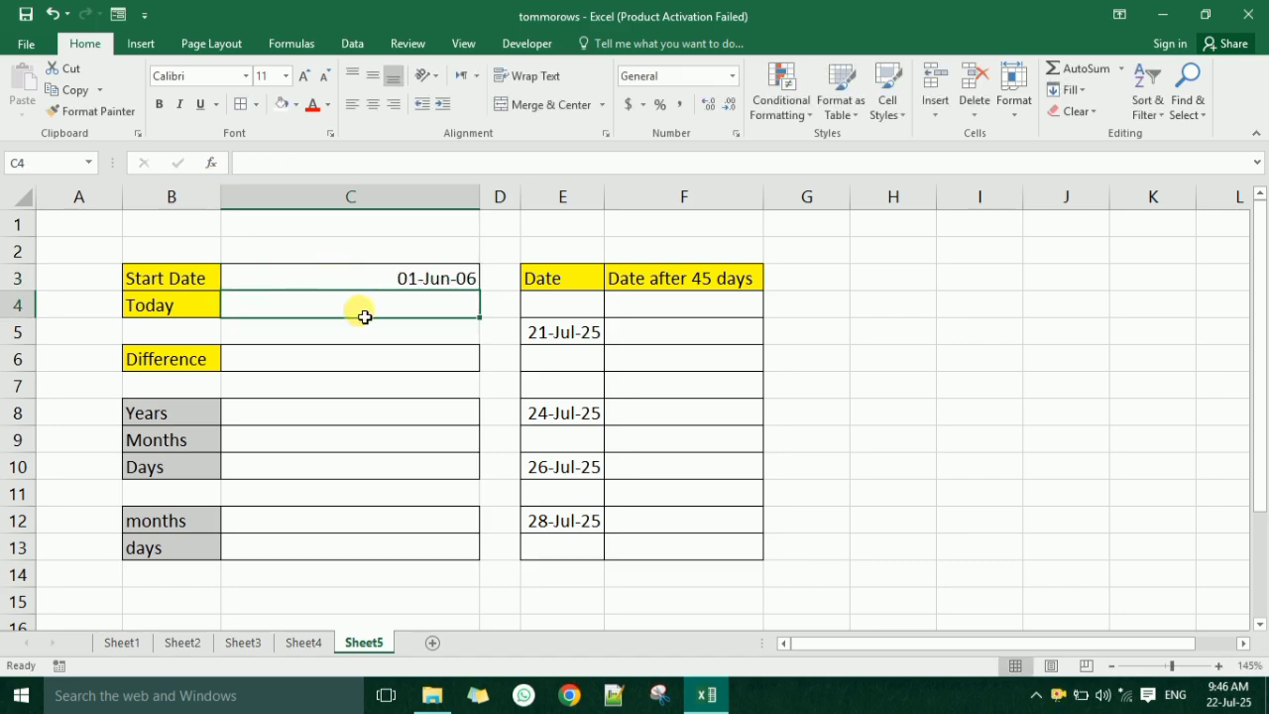
# Enter the formula =TODAY() in cell C4, beside the Today label.
pyautogui.write('=')
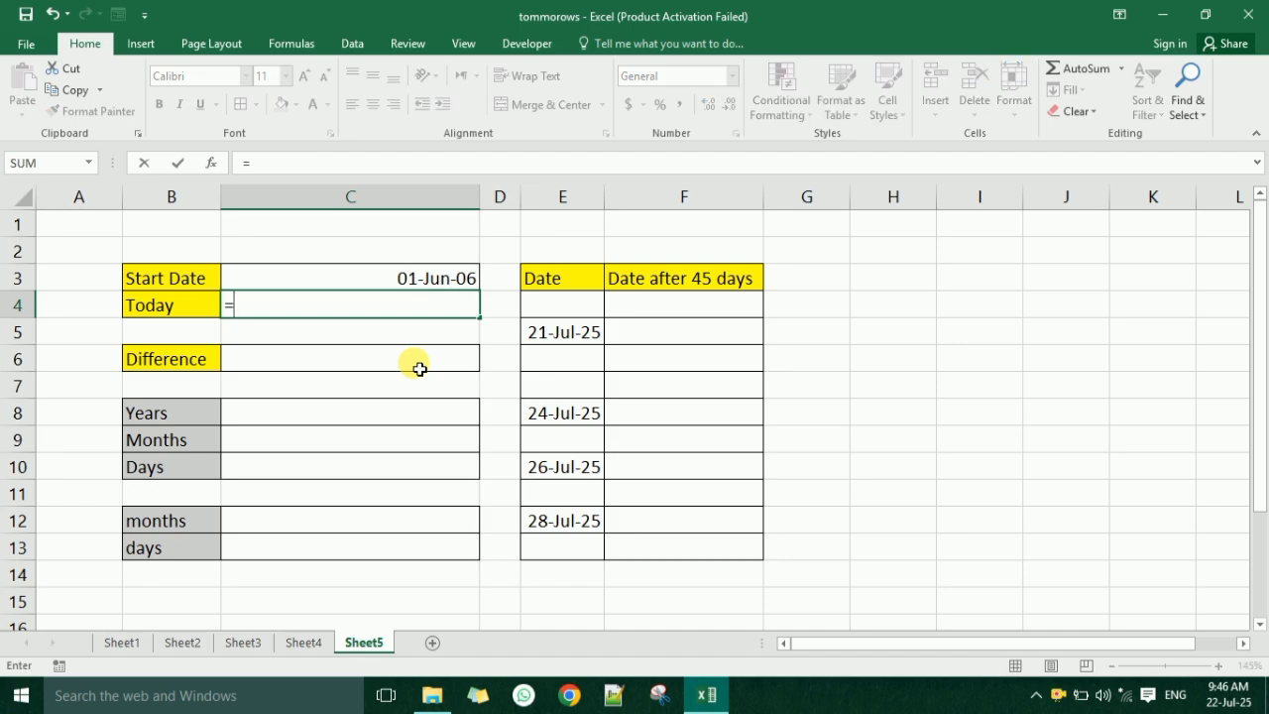
pyautogui.write('today')
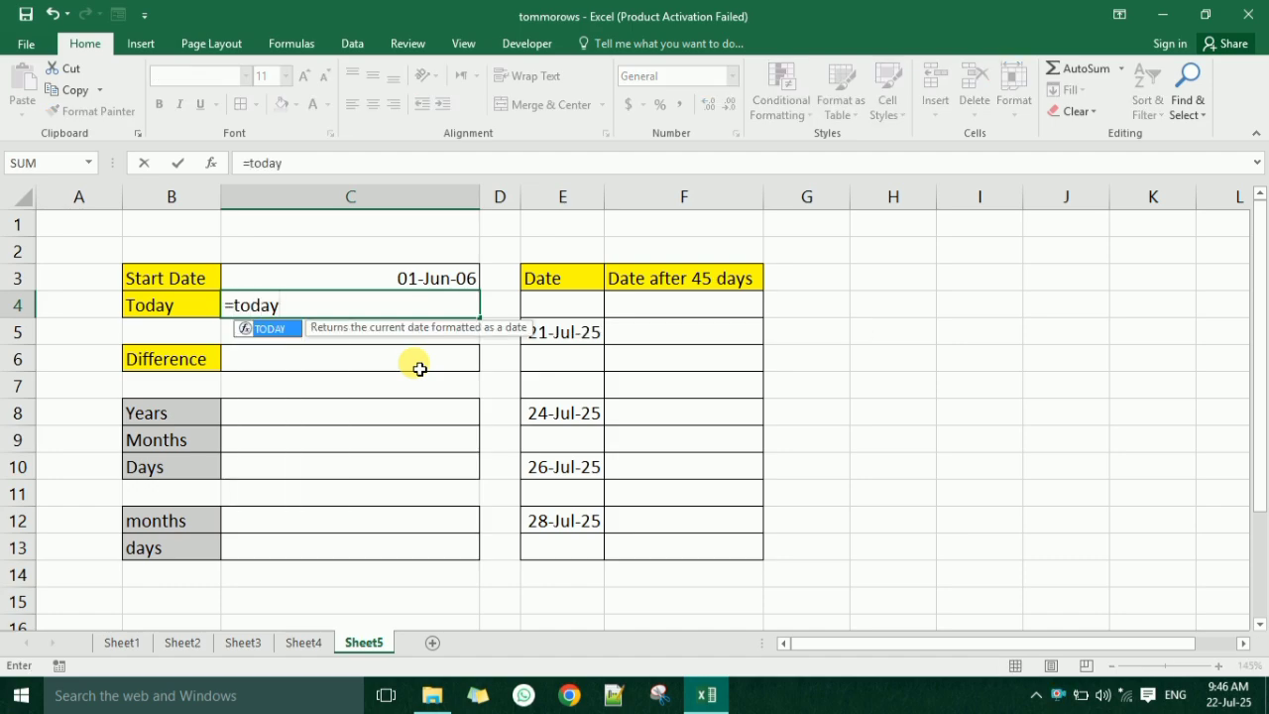
pyautogui.write('()')
pyautogui.press('Return')
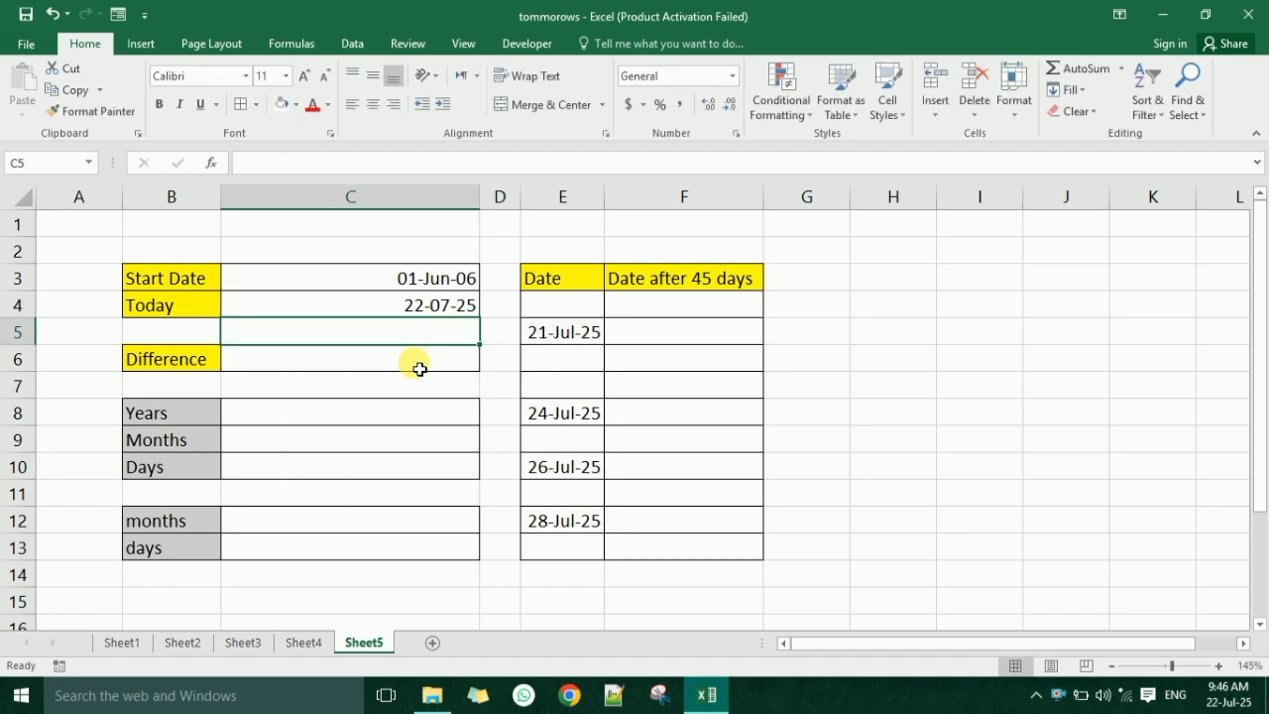
pyautogui.click(410, 309)
pyautogui.click(405, 335)
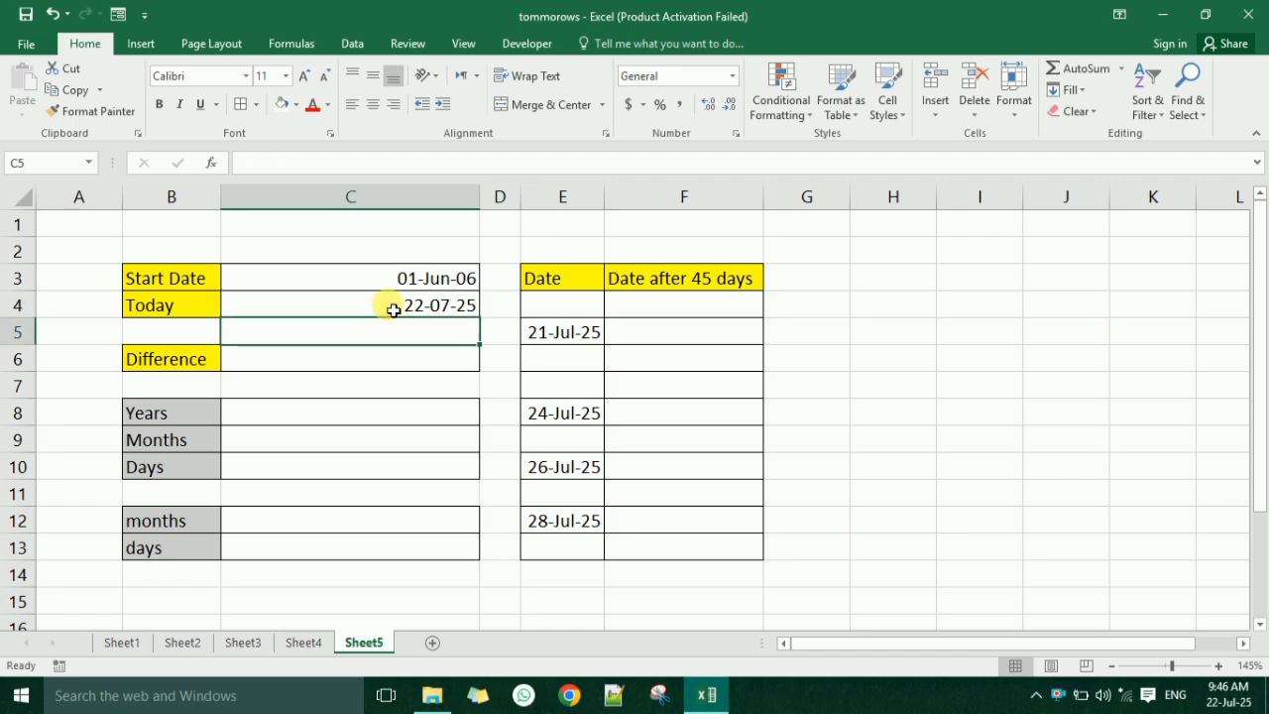
pyautogui.click(390, 309)
pyautogui.click(357, 362)
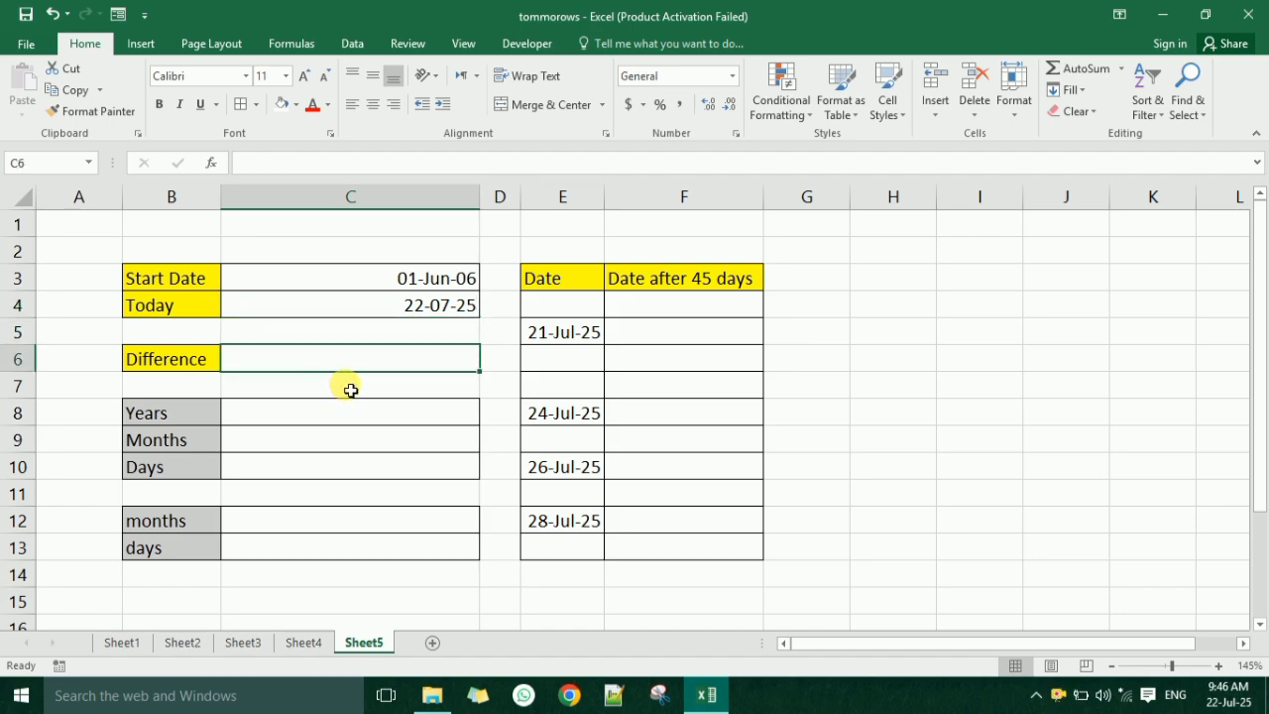
pyautogui.click(298, 410)
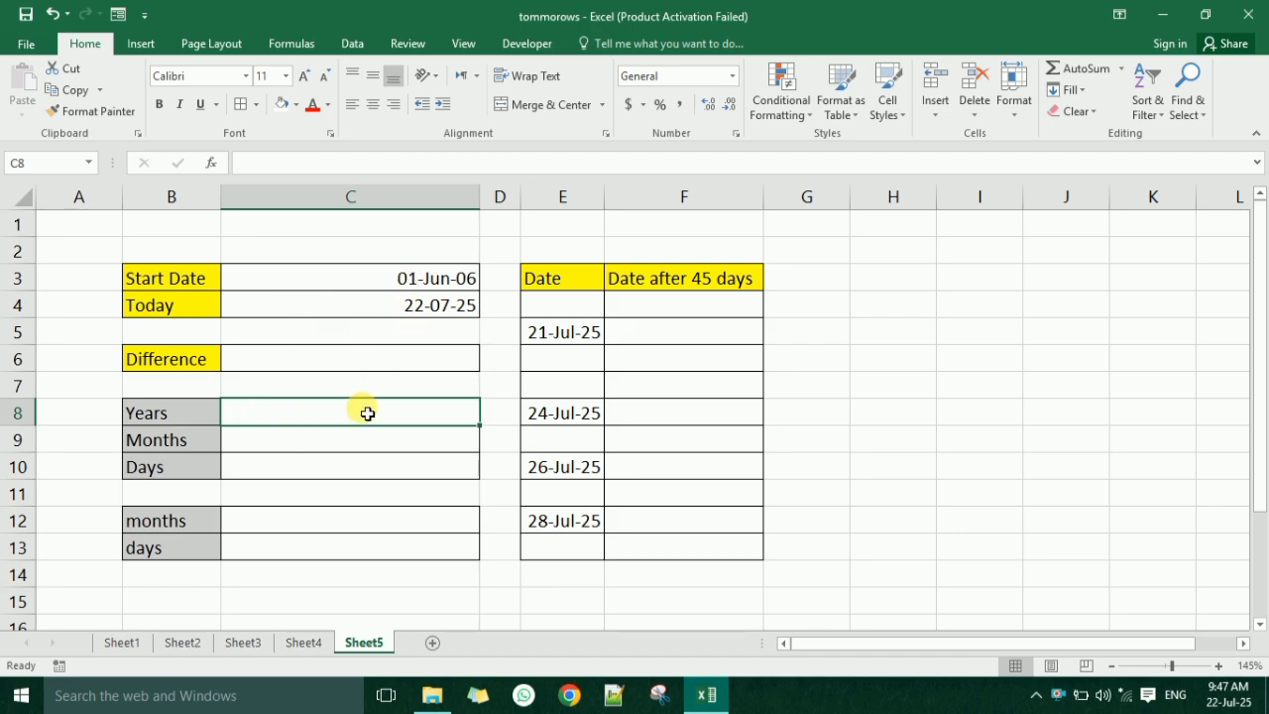
pyautogui.write('=')
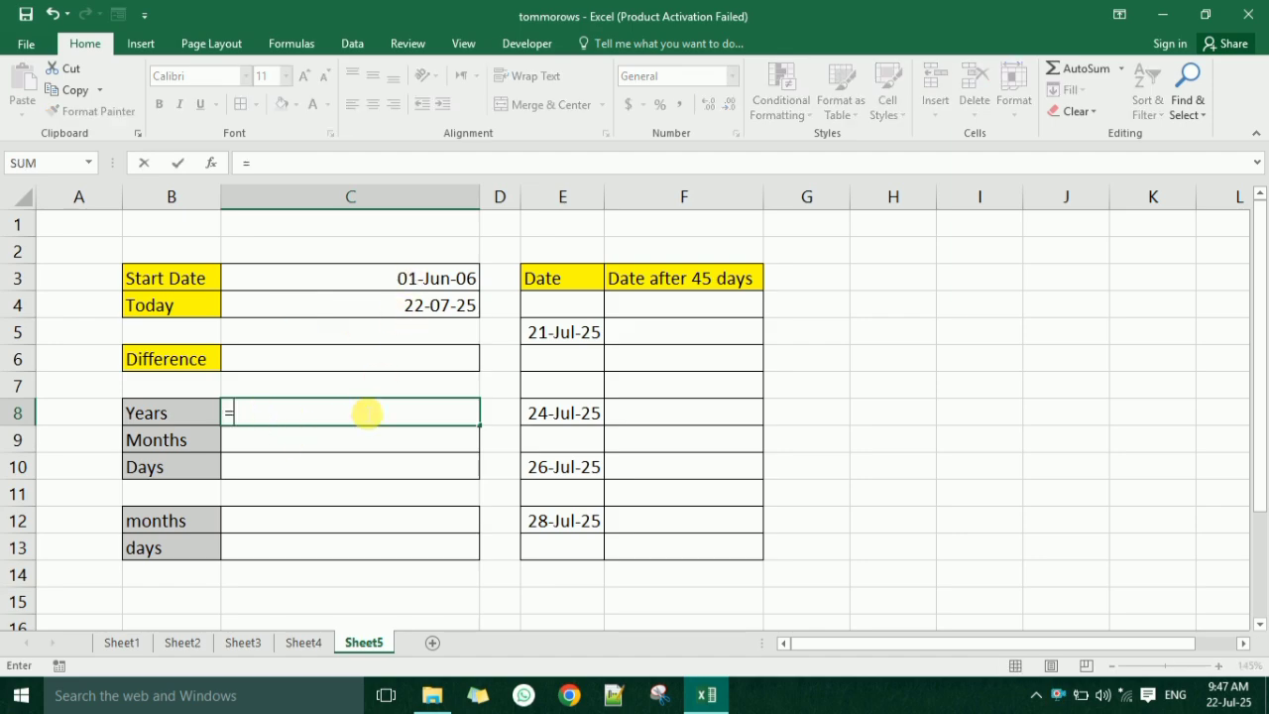
pyautogui.write('dated')
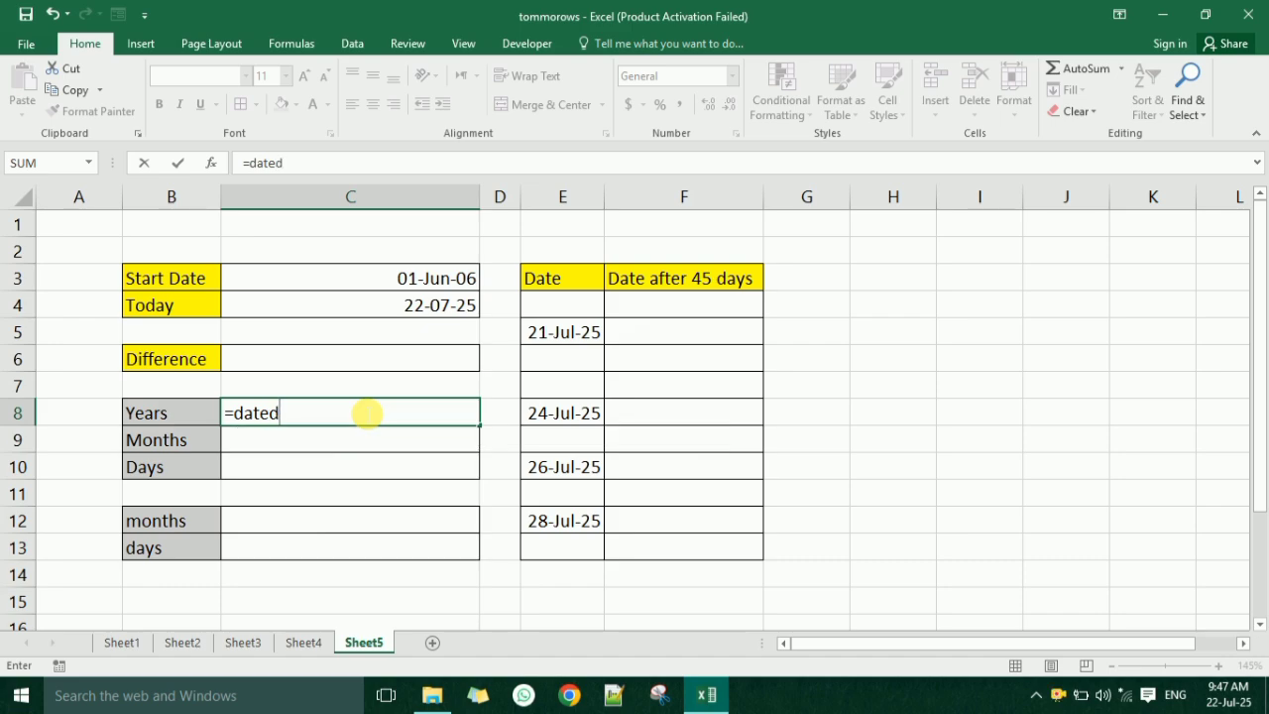
pyautogui.write('if(')
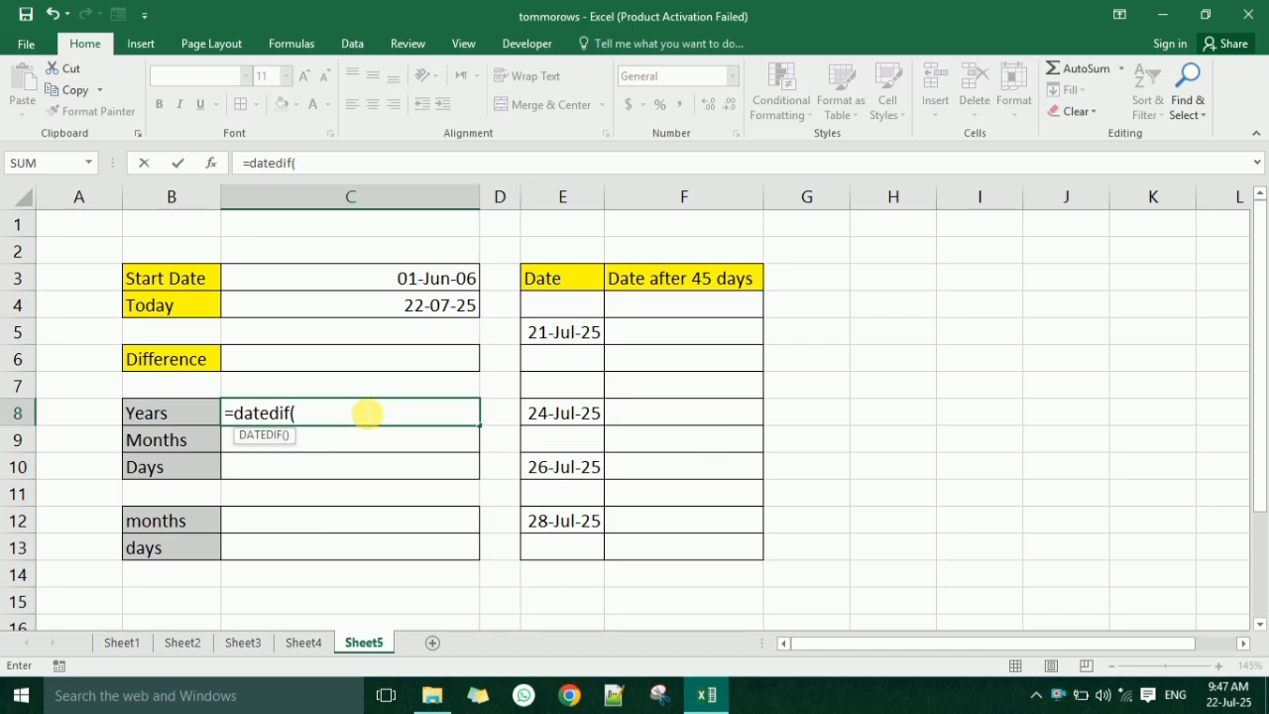
pyautogui.click(383, 282)
pyautogui.write(',')
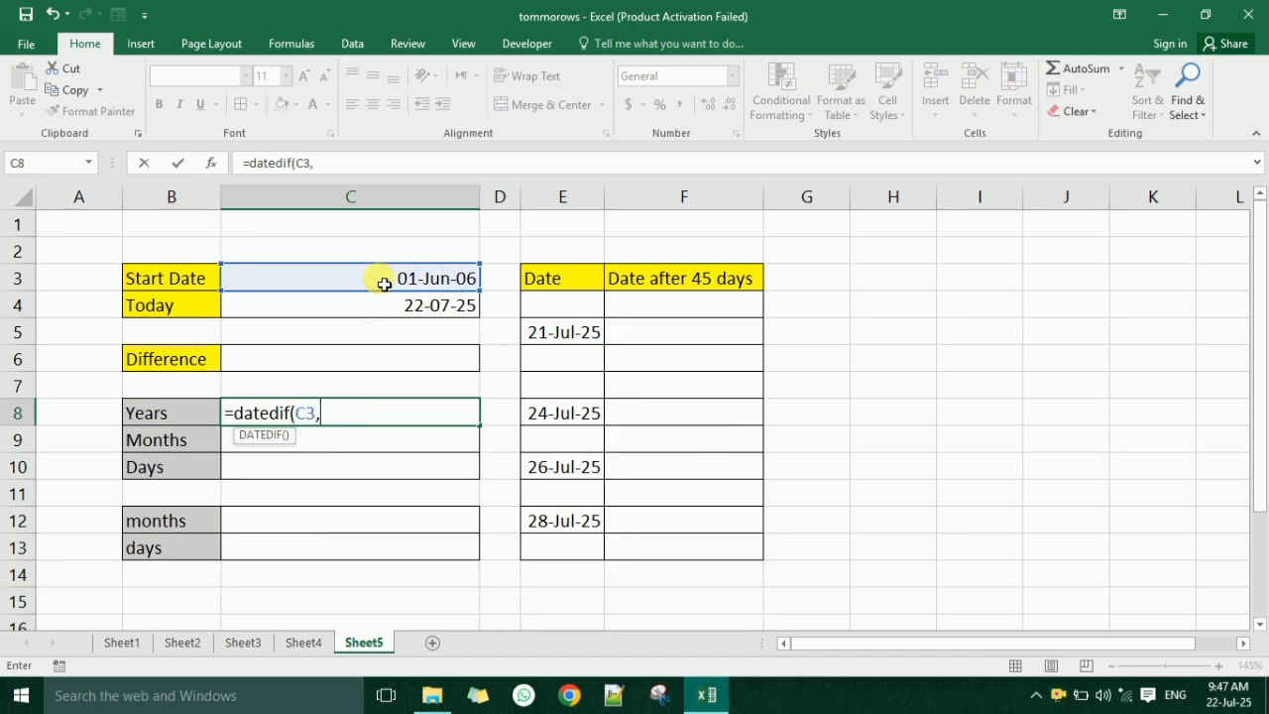
pyautogui.click(400, 309)
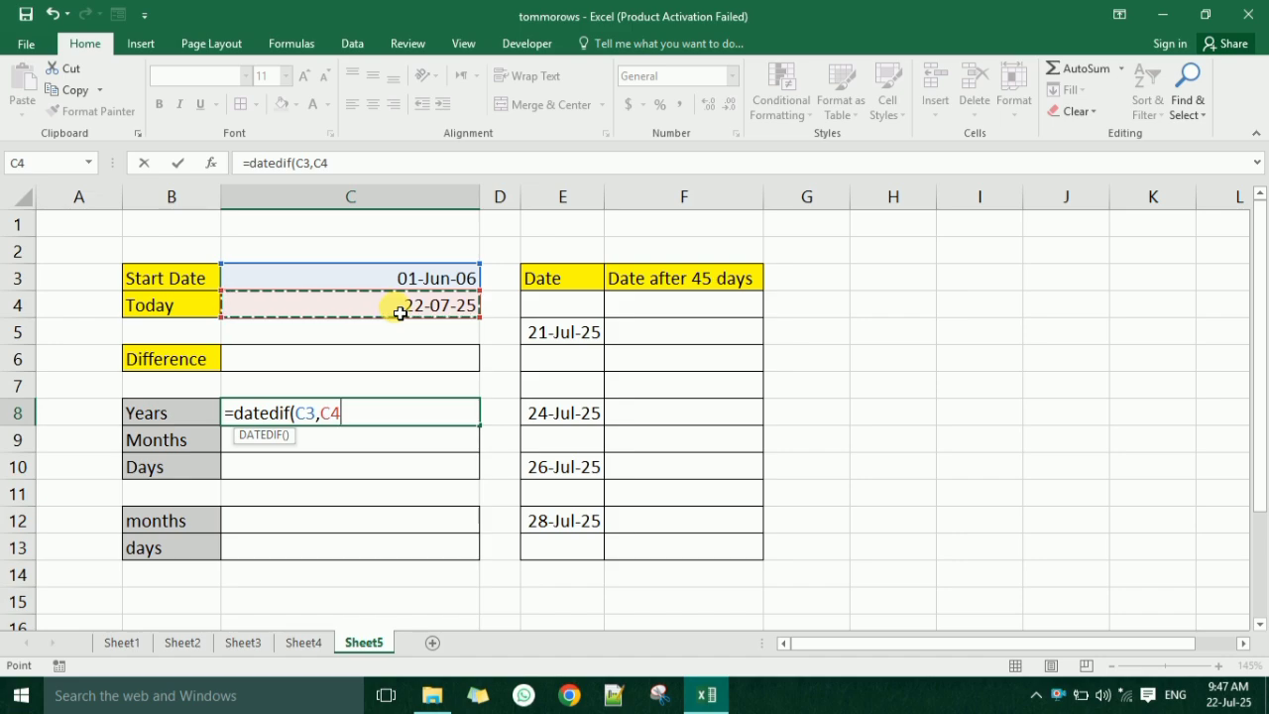
pyautogui.write(',')
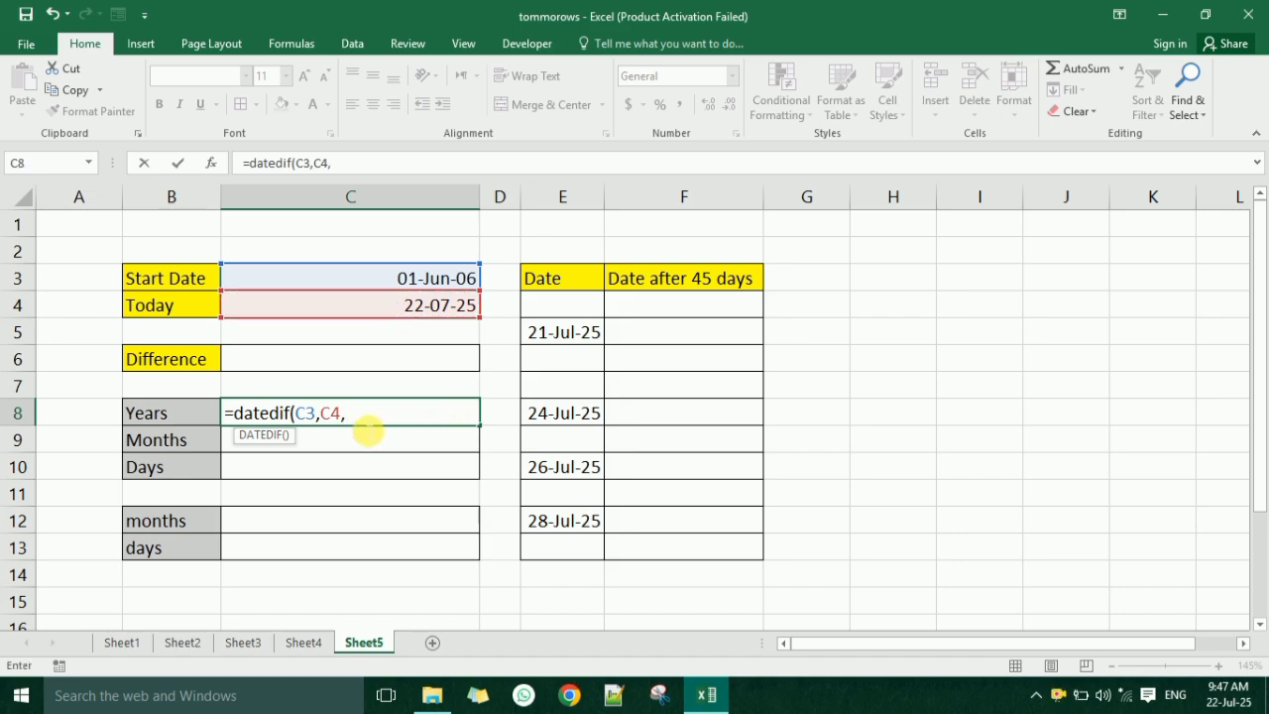
pyautogui.press('Escape')
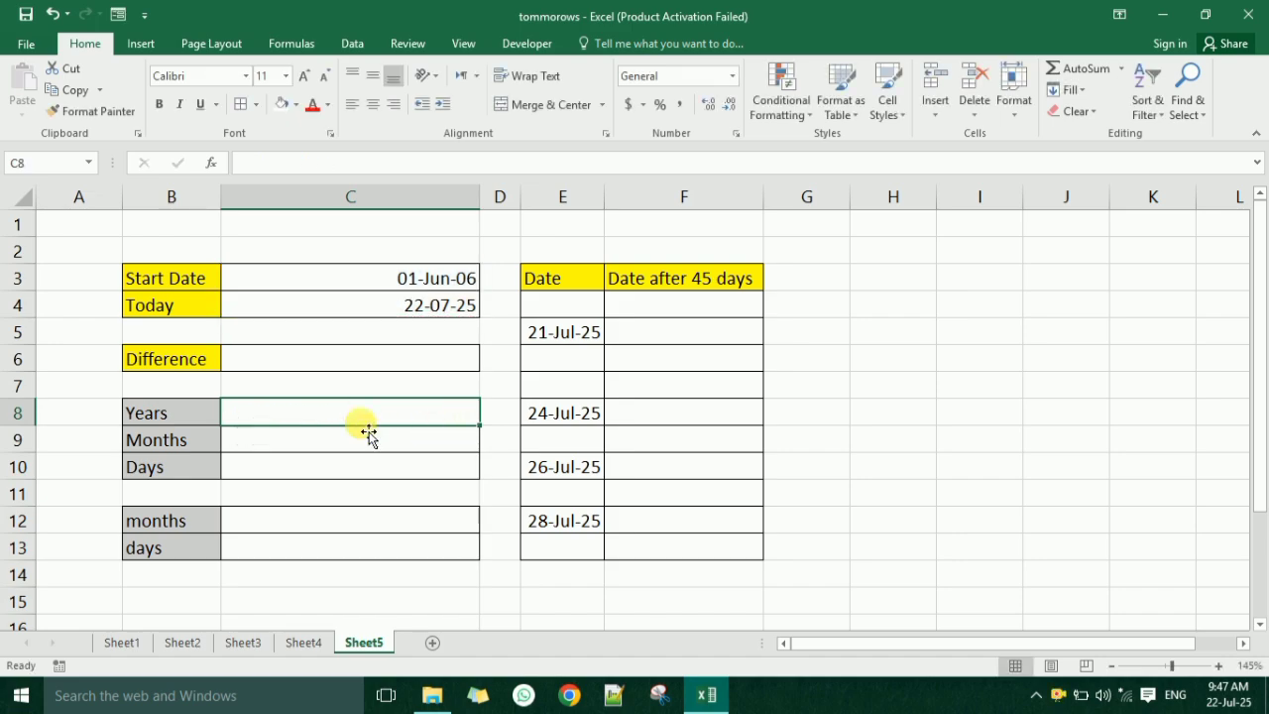
# Change the Start Date label in cell B3 to DOB.
pyautogui.click(203, 280)
pyautogui.moveTo(302, 164); pyautogui.dragTo(227, 162)
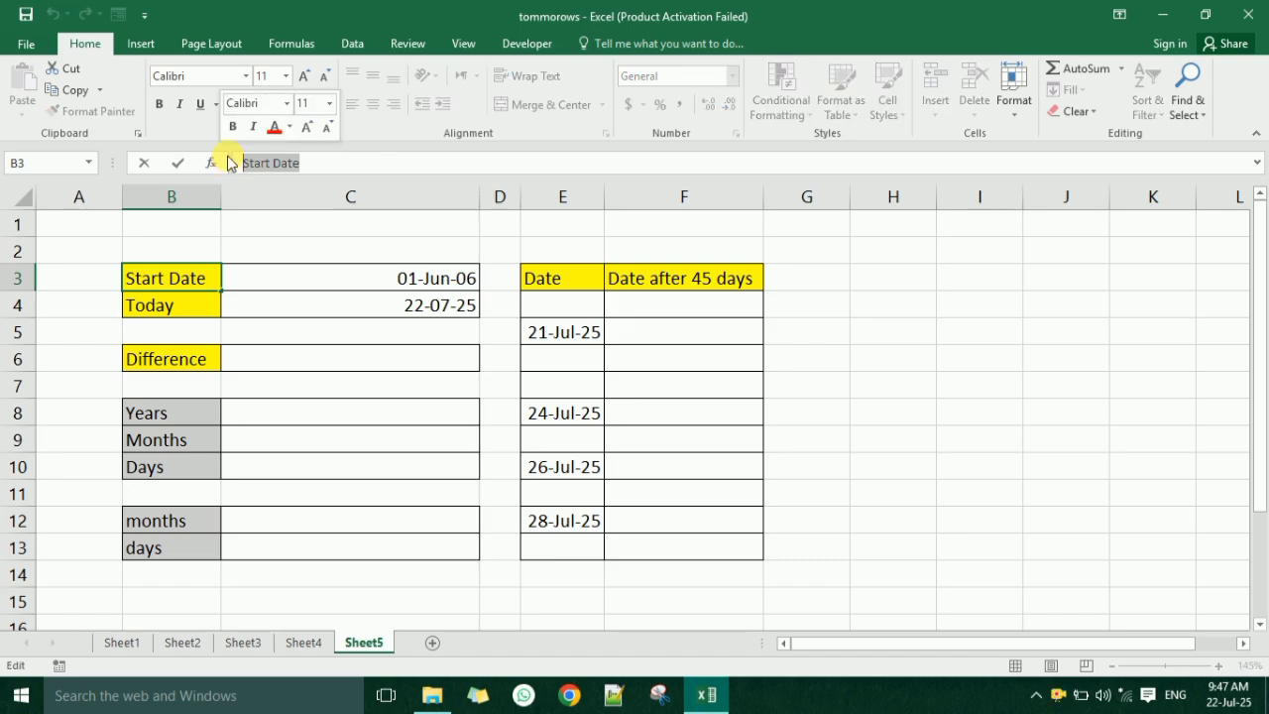
pyautogui.write('D')
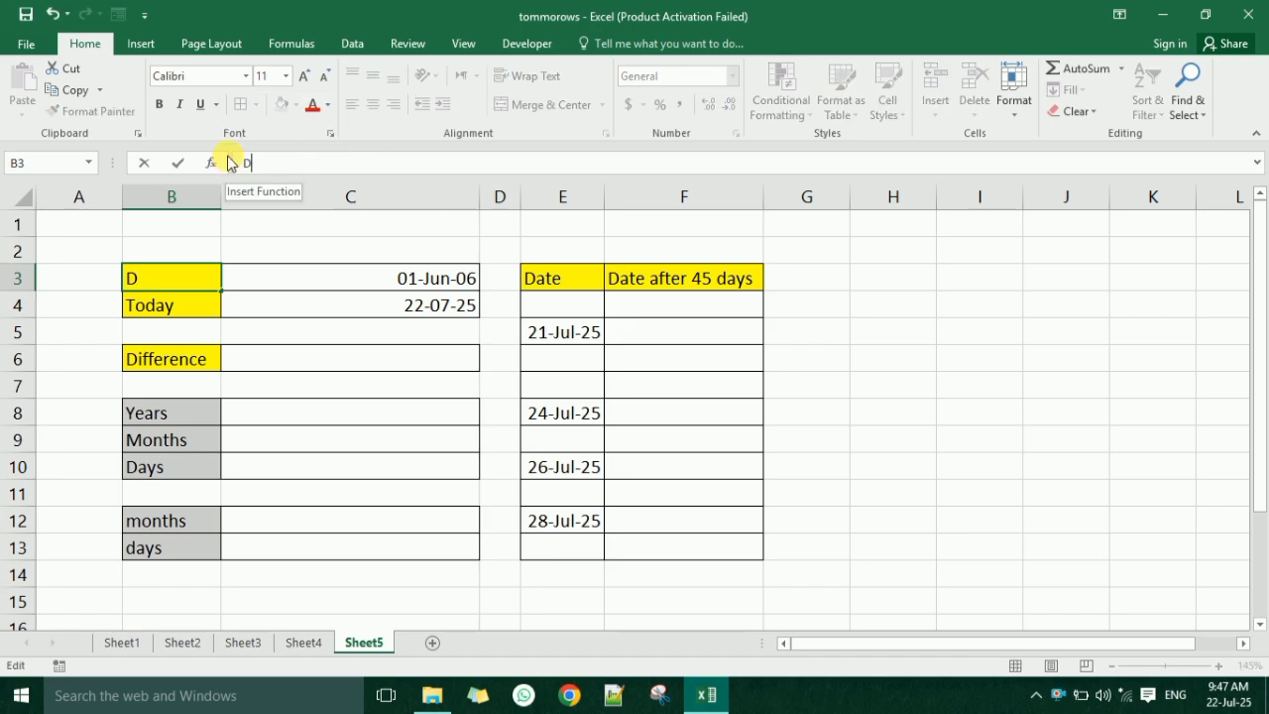
pyautogui.write('OB')
pyautogui.press('Return')
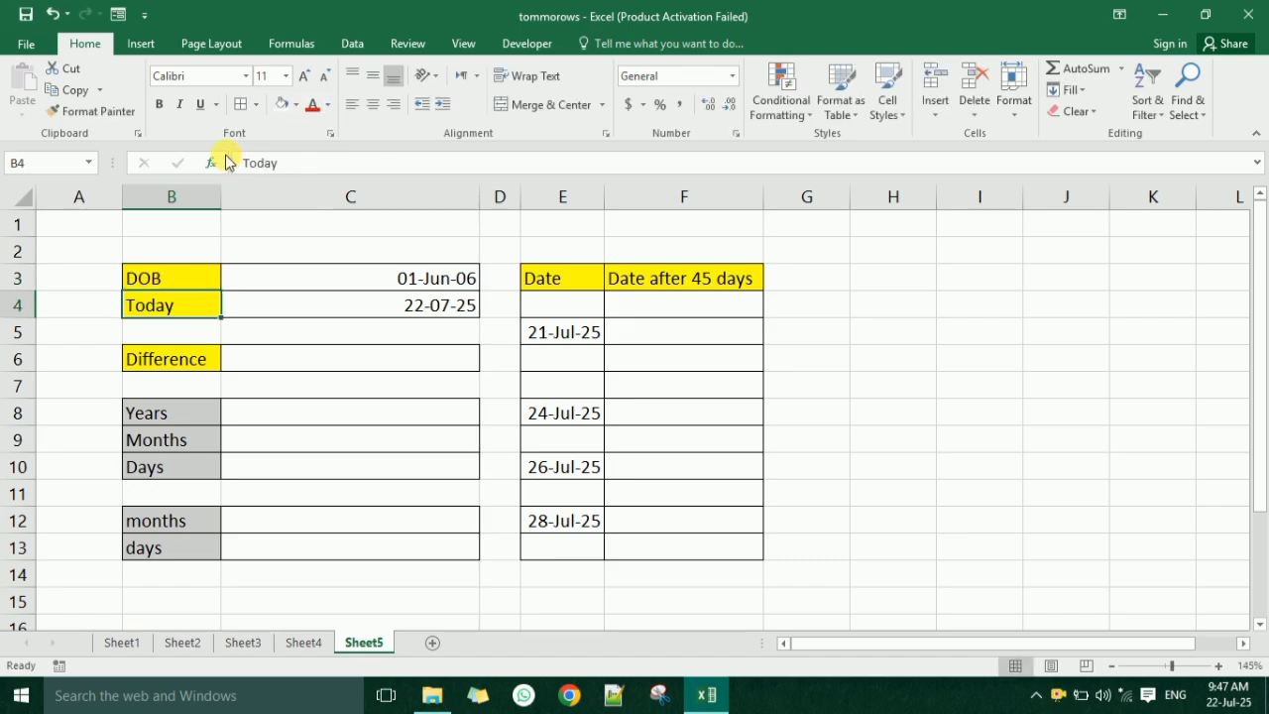
# Enter the formula =DATEDIF(C3,C4,"Y") in cell C8, beside the Years label.
pyautogui.click(337, 415)
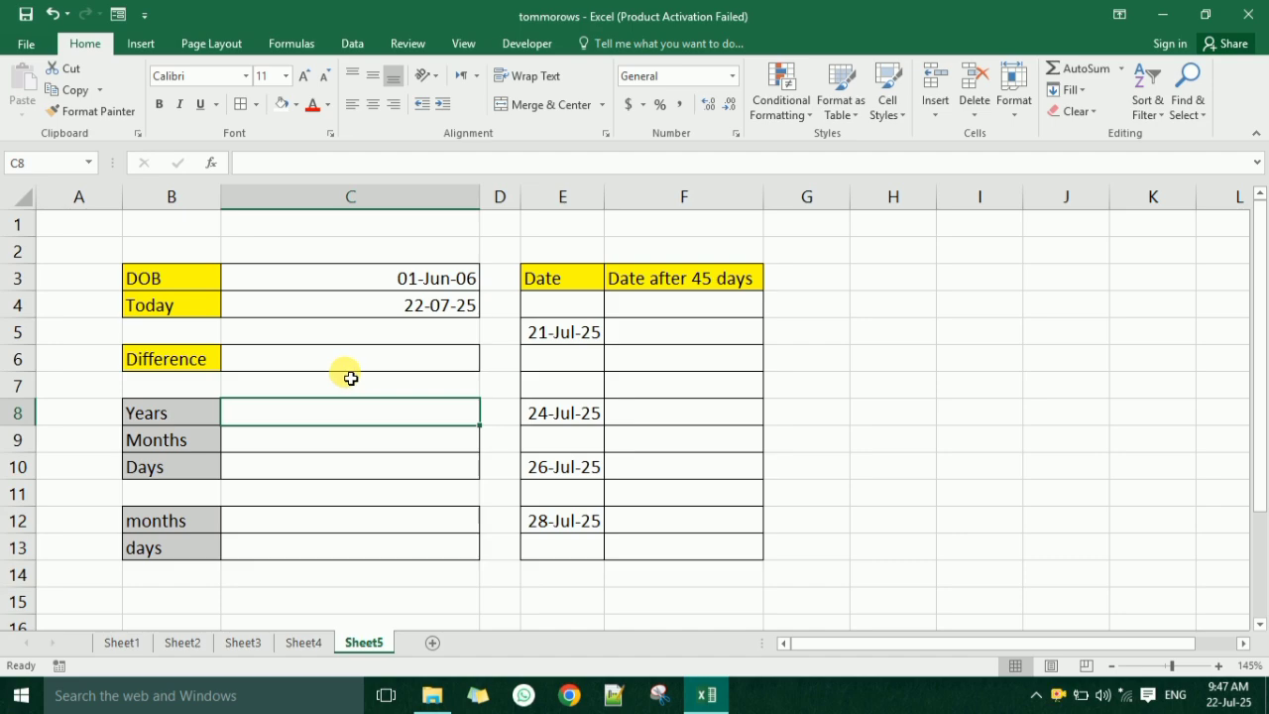
pyautogui.write('=')
pyautogui.click(384, 280)
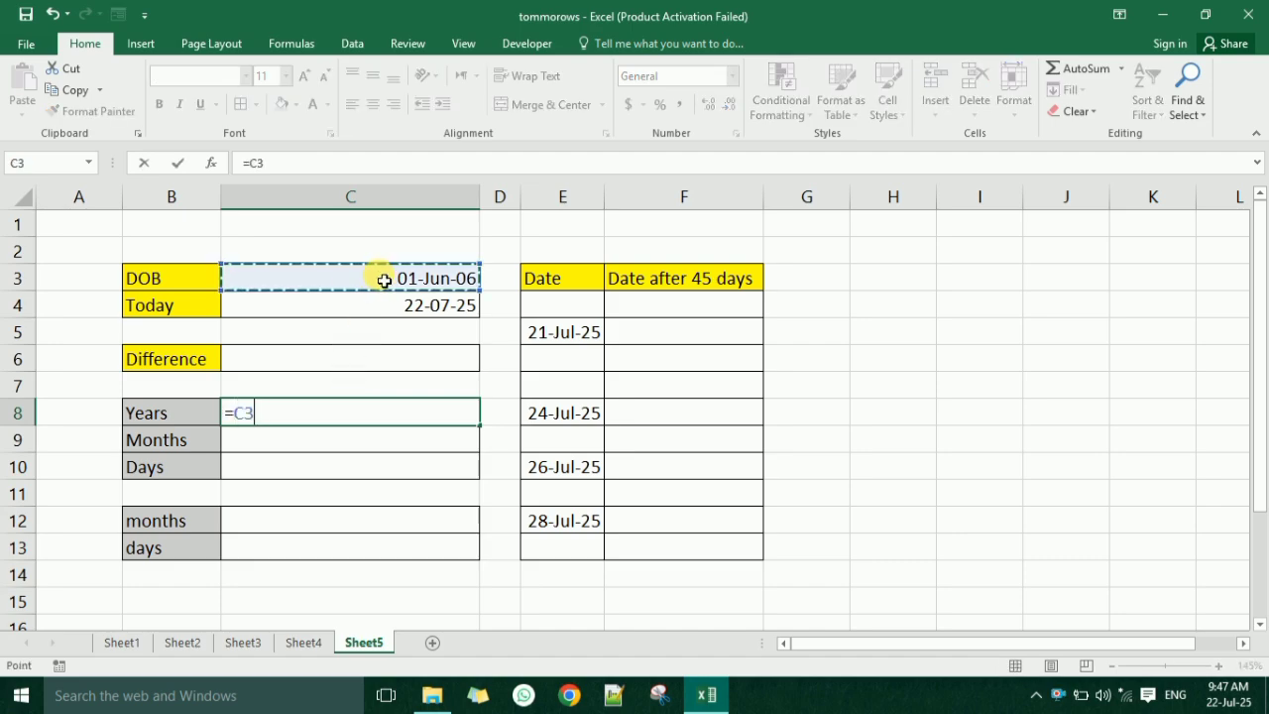
pyautogui.press('BackSpace')
pyautogui.press('BackSpace')
pyautogui.write('datedif')
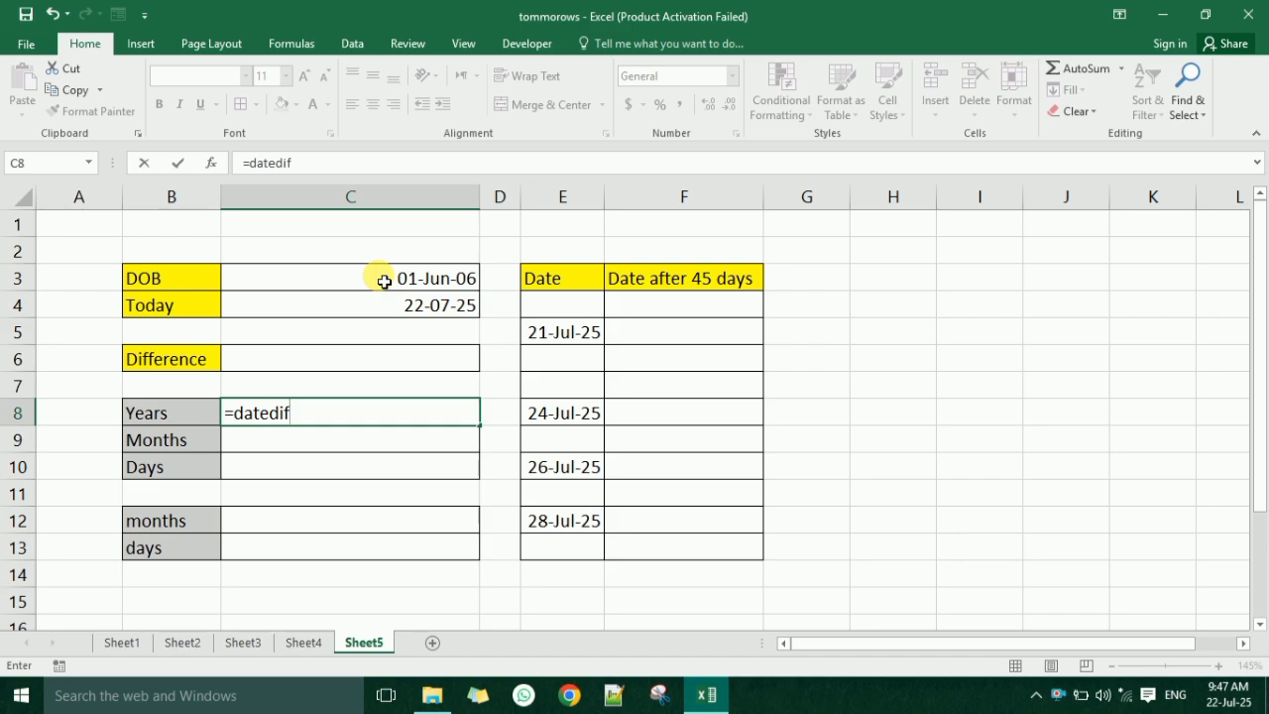
pyautogui.write('(')
pyautogui.click(385, 279)
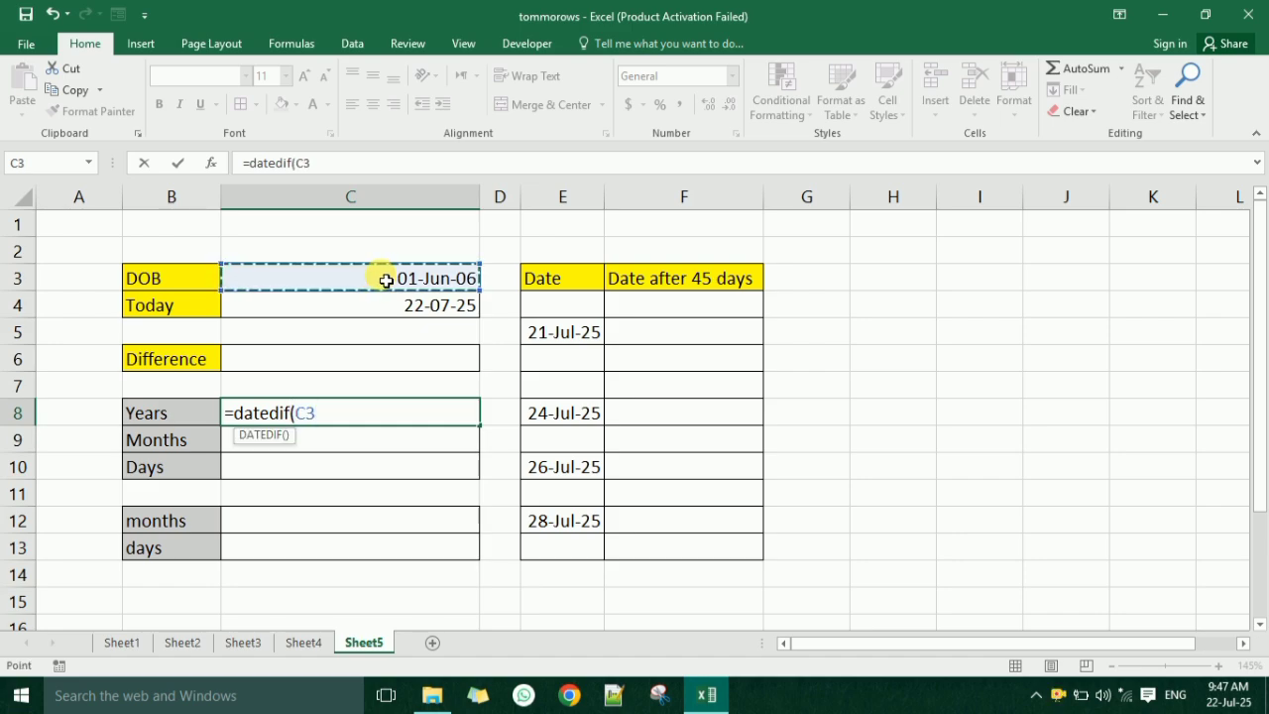
pyautogui.write(',')
pyautogui.click(306, 315)
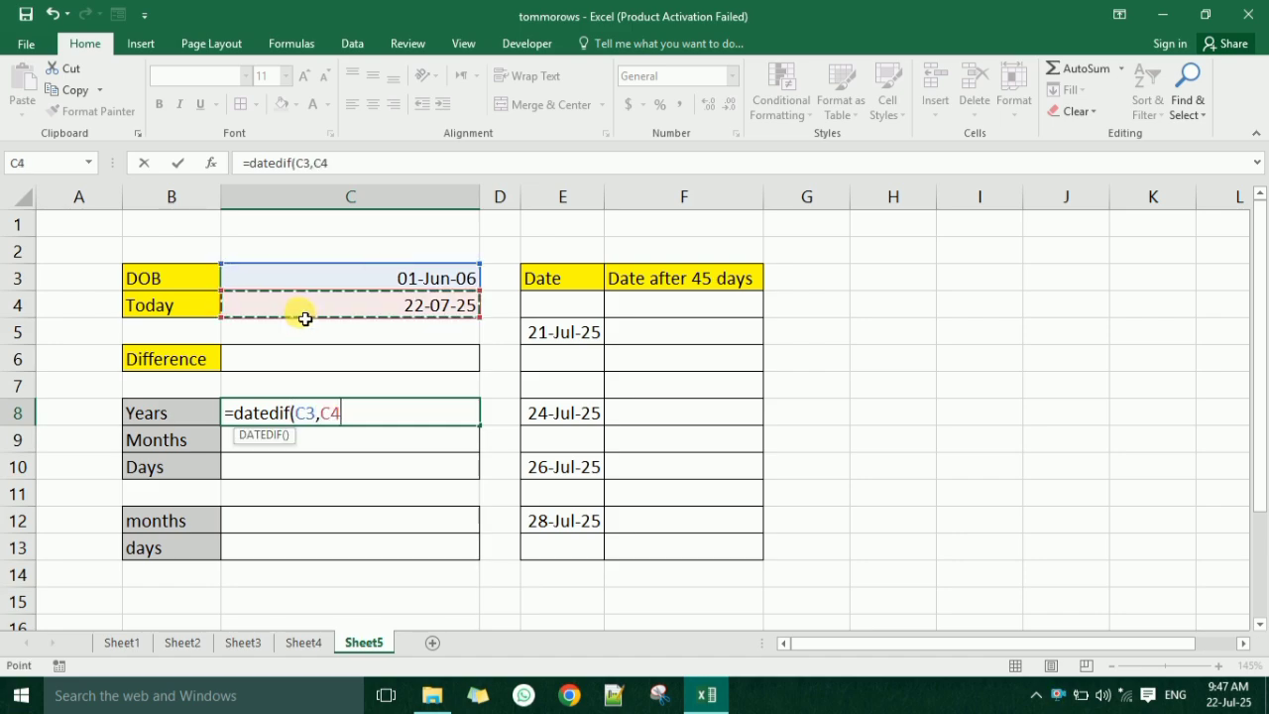
pyautogui.write(',')
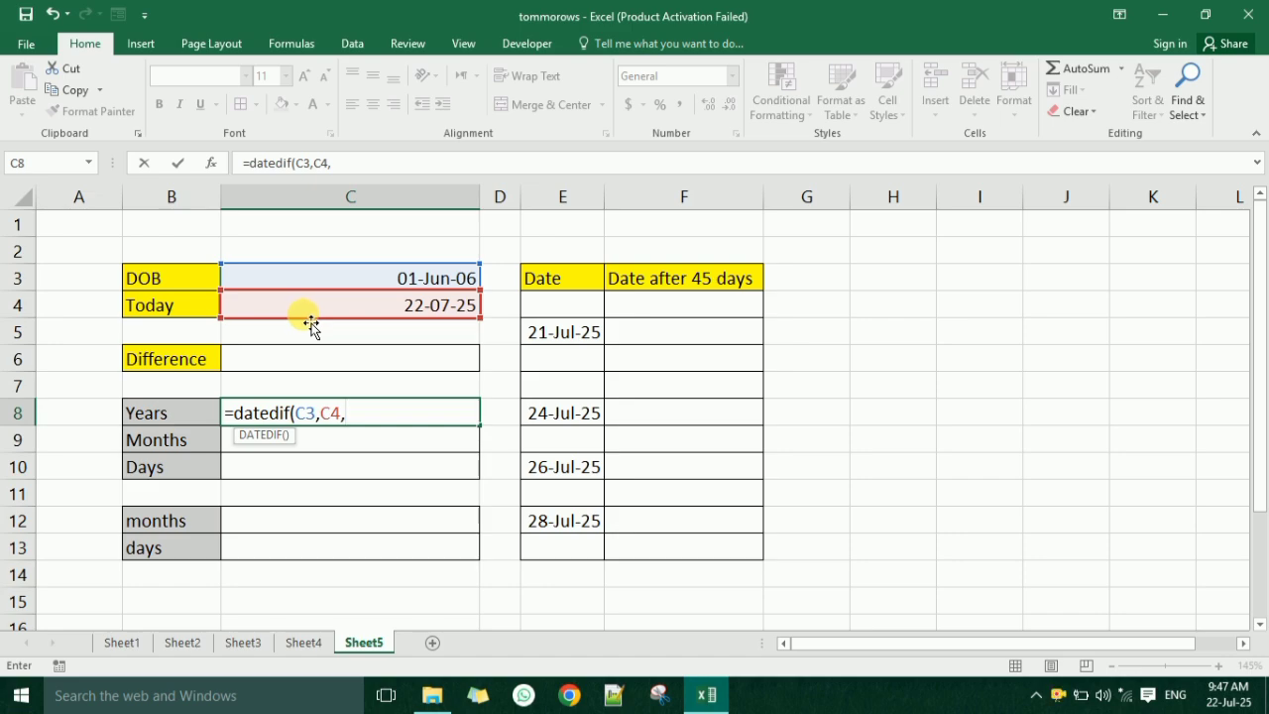
pyautogui.write('"Y')
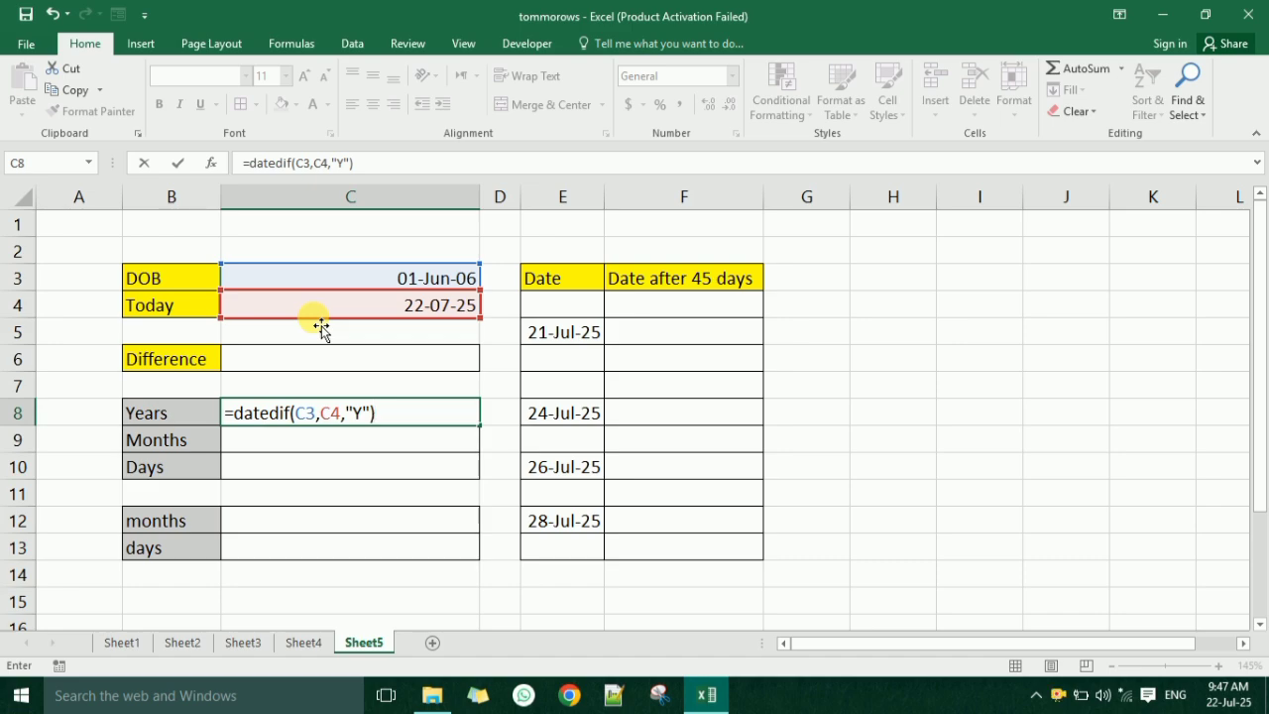
pyautogui.press('Return')
pyautogui.click(443, 418)
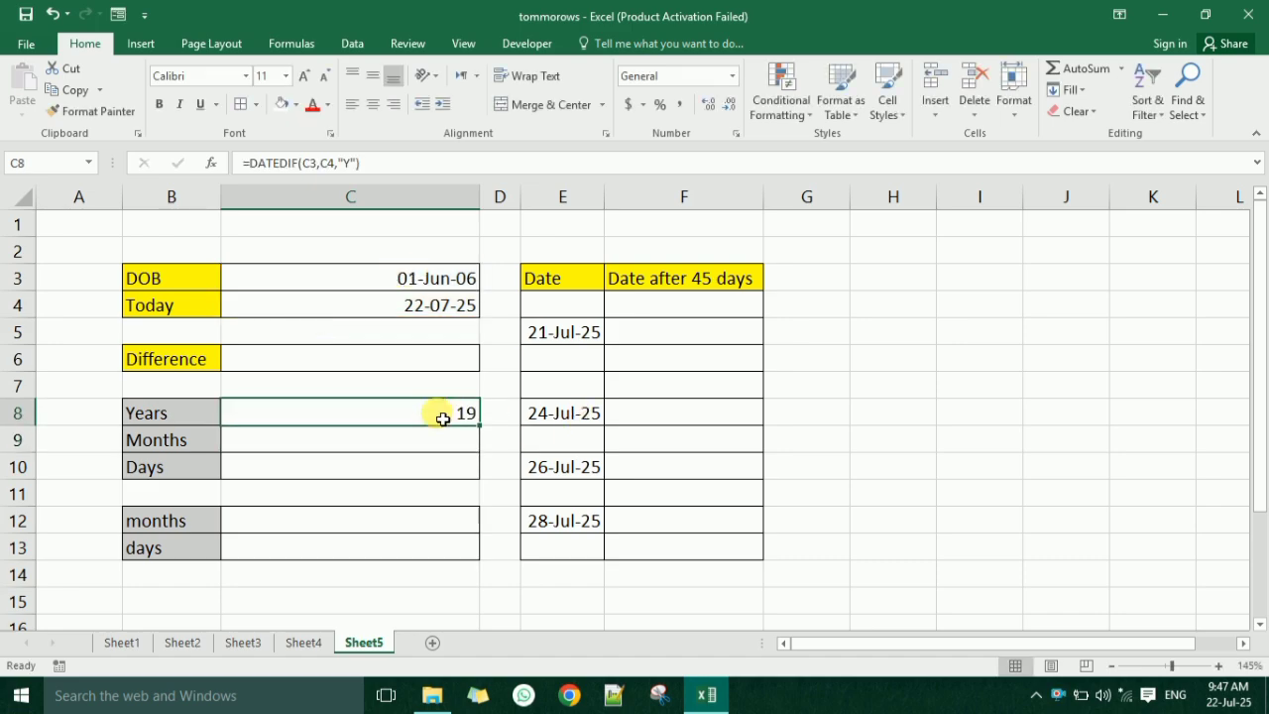
# Copy the Years formula into cell C9, beside Months, and change its unit to "Ym".
pyautogui.click(331, 445)
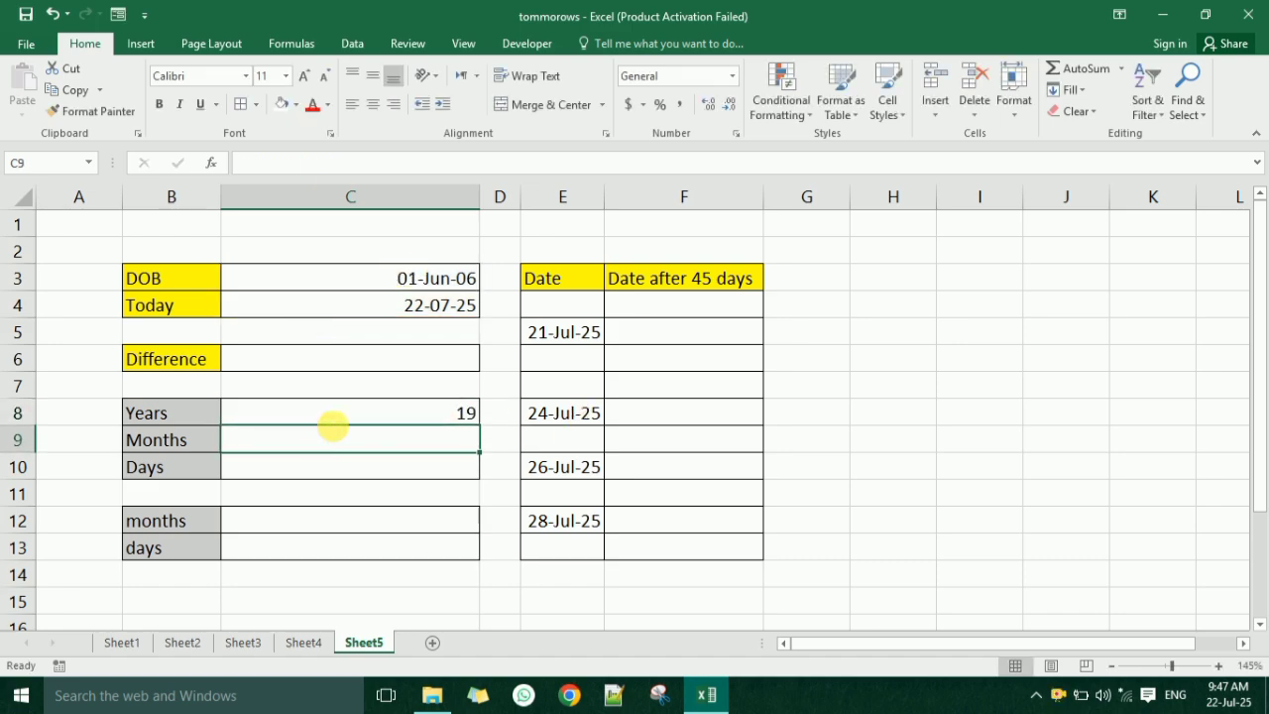
pyautogui.click(331, 418)
pyautogui.moveTo(366, 164); pyautogui.dragTo(191, 230)
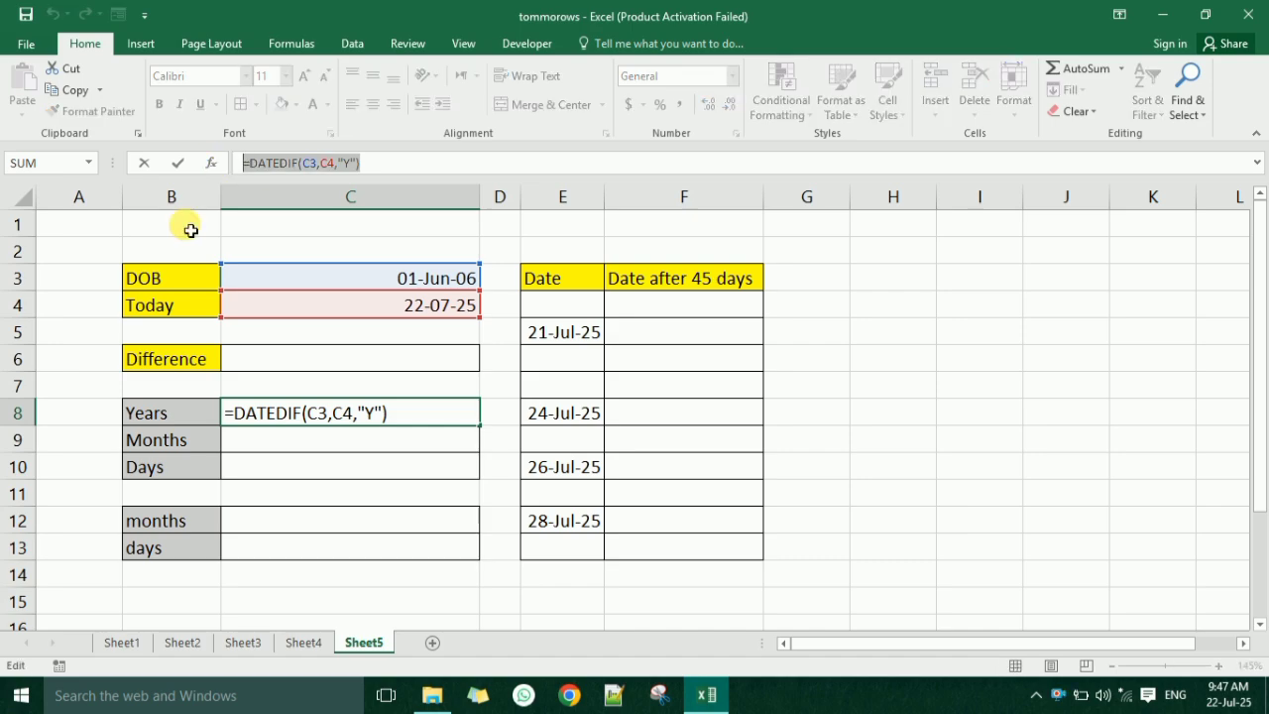
pyautogui.hotkey('ctrl', 'c')
pyautogui.press('Return')
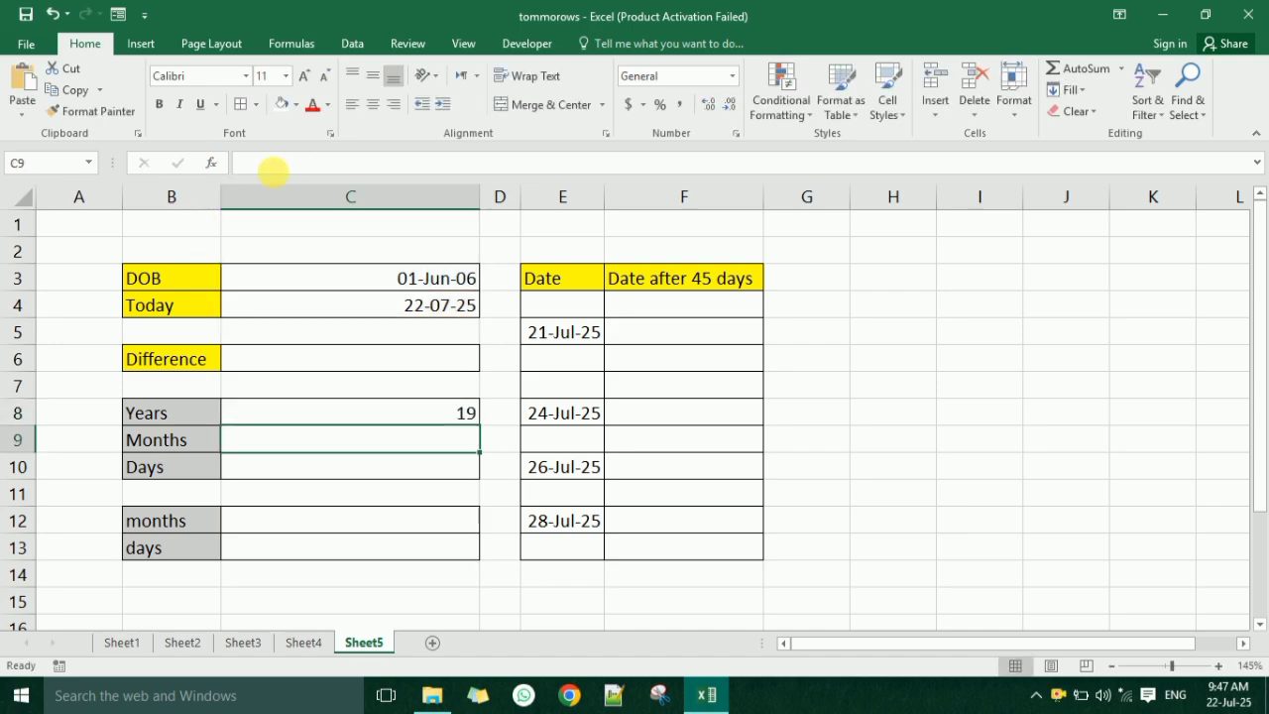
pyautogui.click(290, 168)
pyautogui.hotkey('ctrl', 'v')
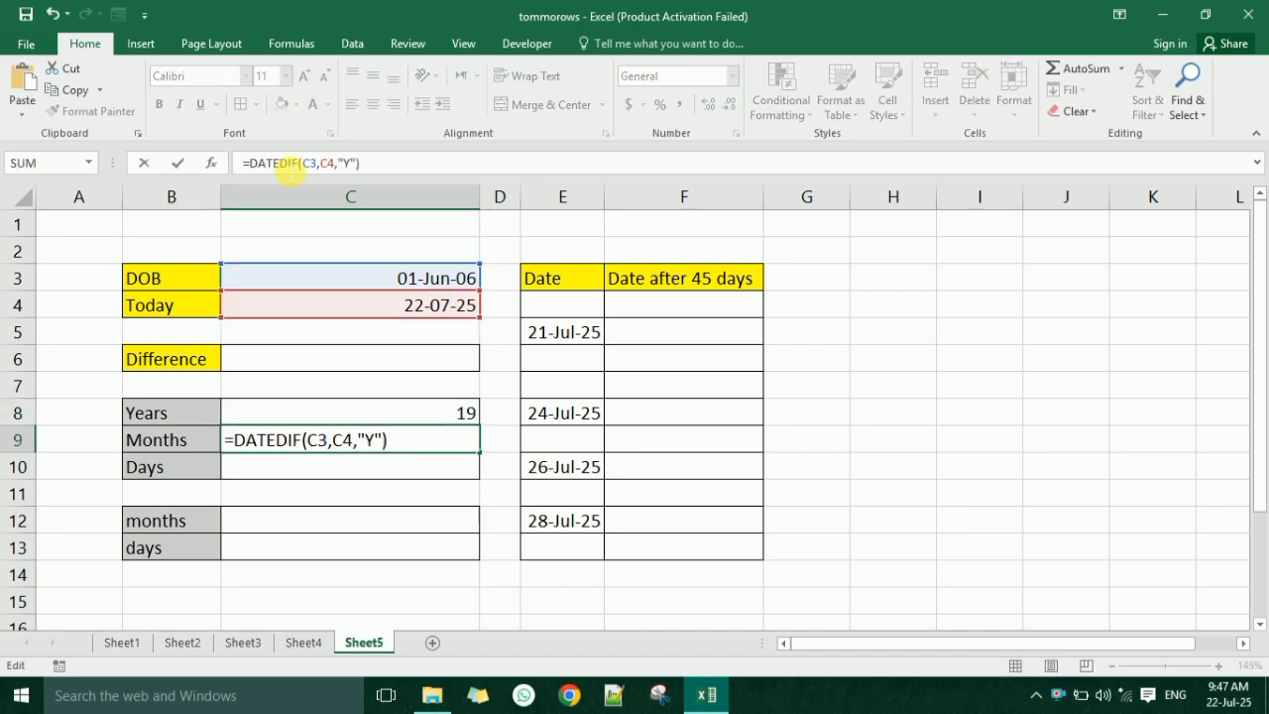
pyautogui.click(357, 162)
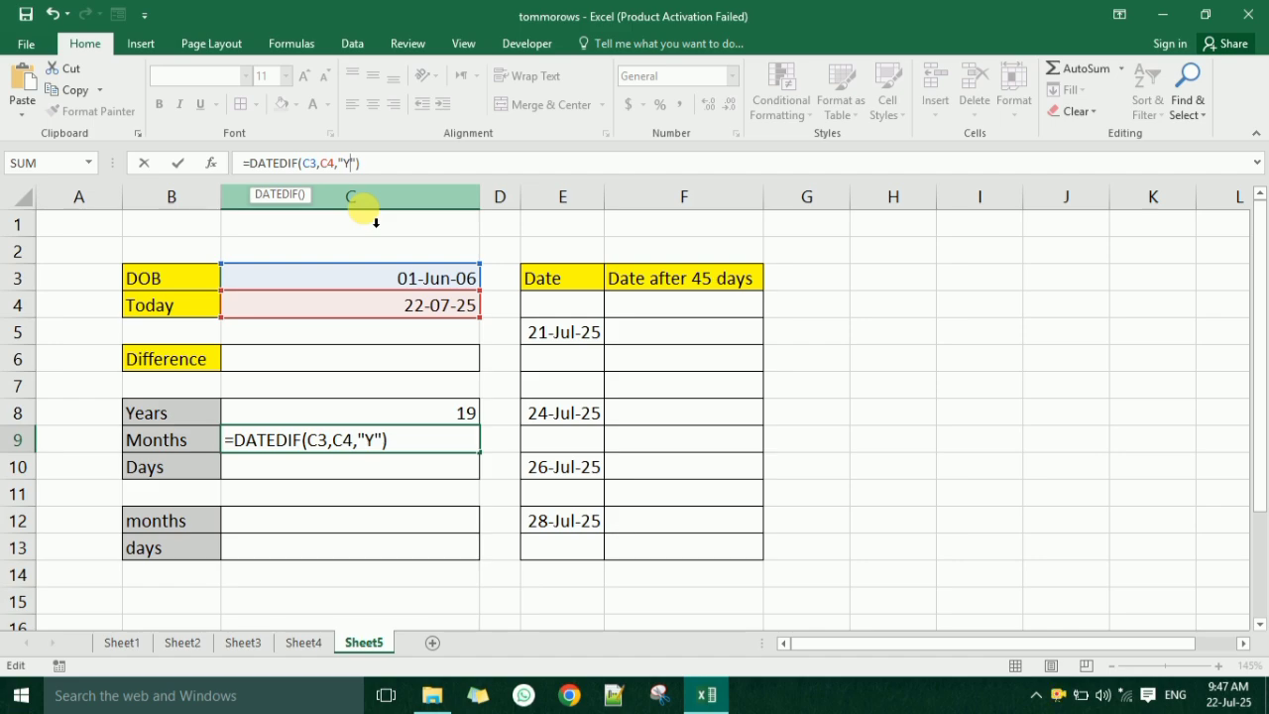
pyautogui.write('m')
pyautogui.press('Return')
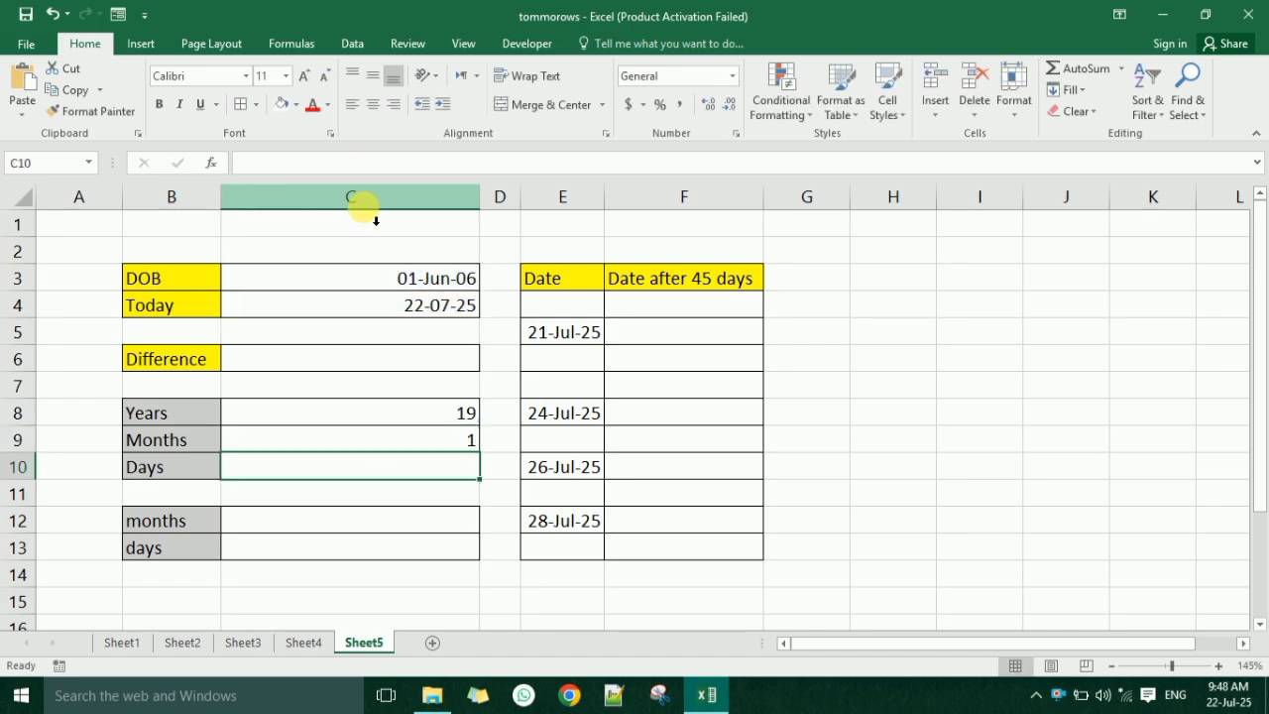
# Copy the Months formula into cell C10, beside Days, and change its unit to "md".
pyautogui.click(350, 437)
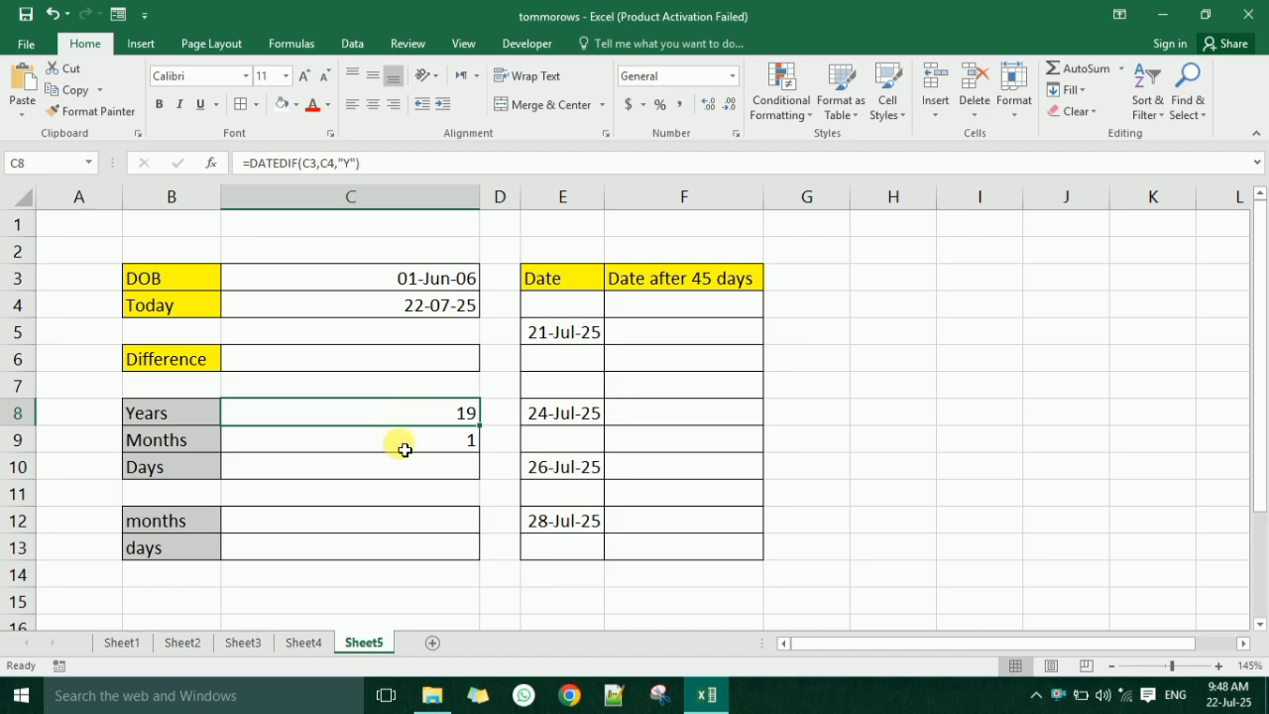
pyautogui.click(382, 467)
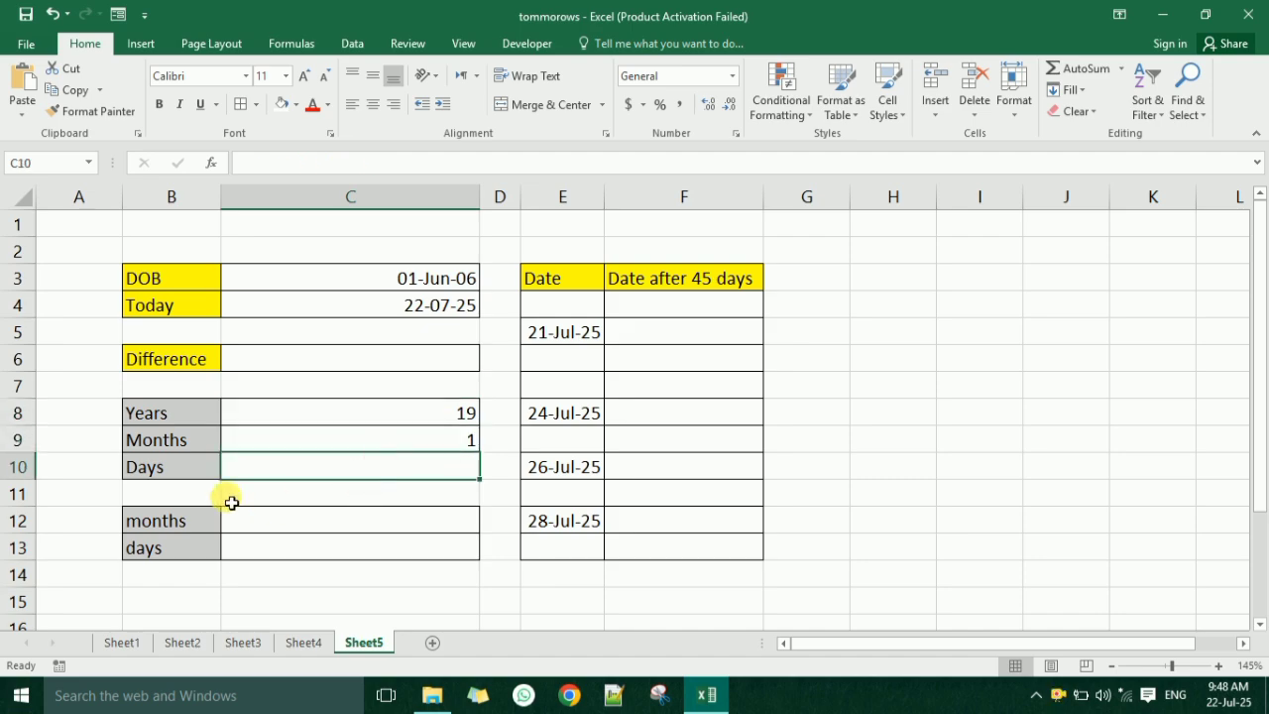
pyautogui.click(416, 439)
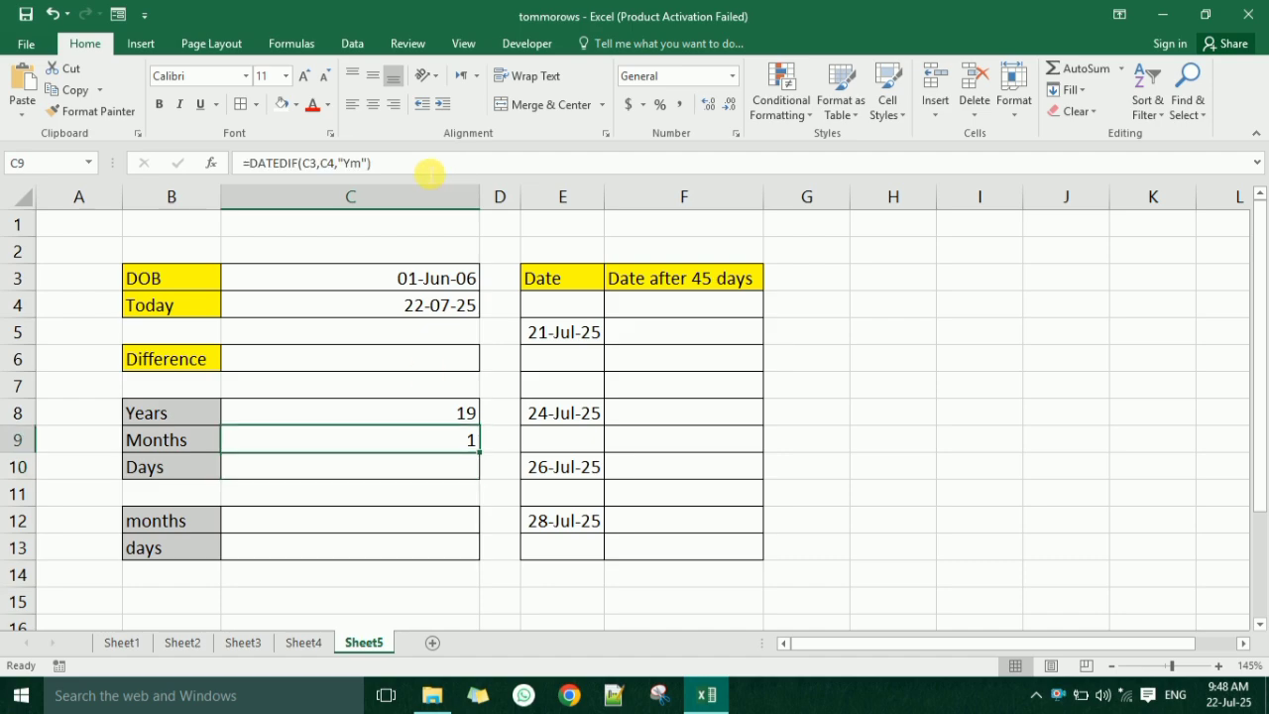
pyautogui.moveTo(373, 162); pyautogui.dragTo(116, 160)
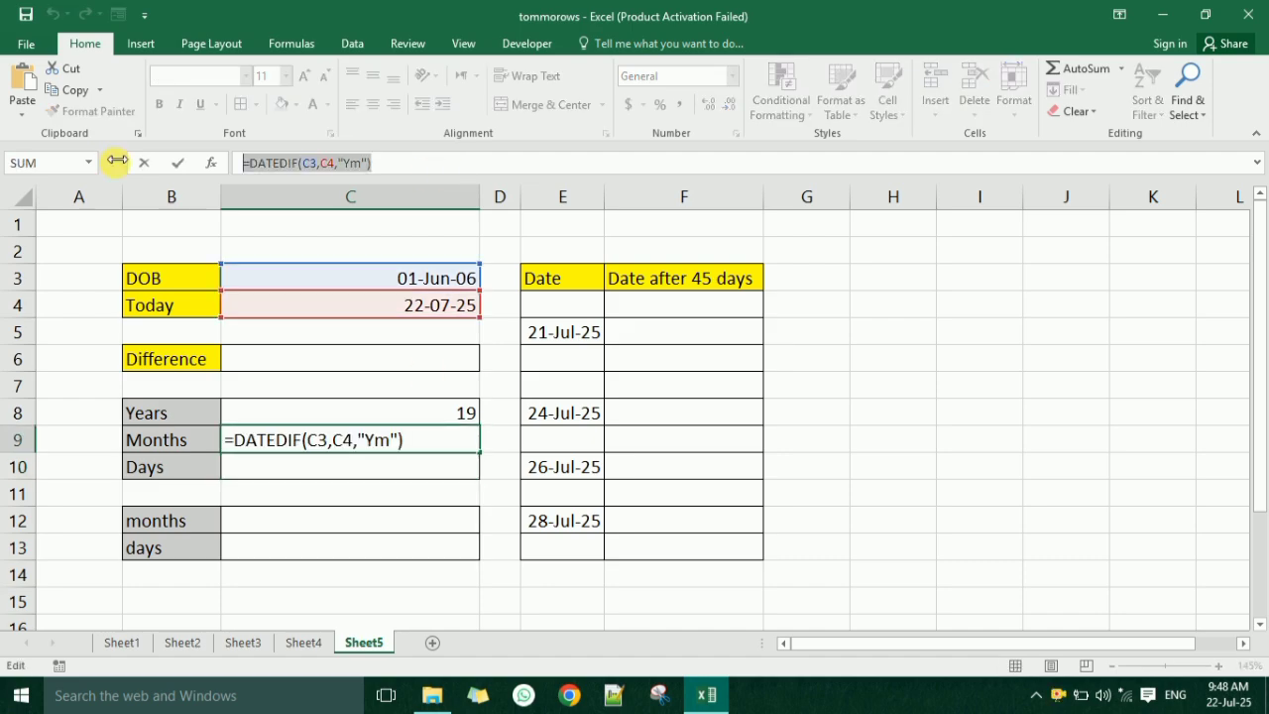
pyautogui.press('Return')
pyautogui.click(302, 160)
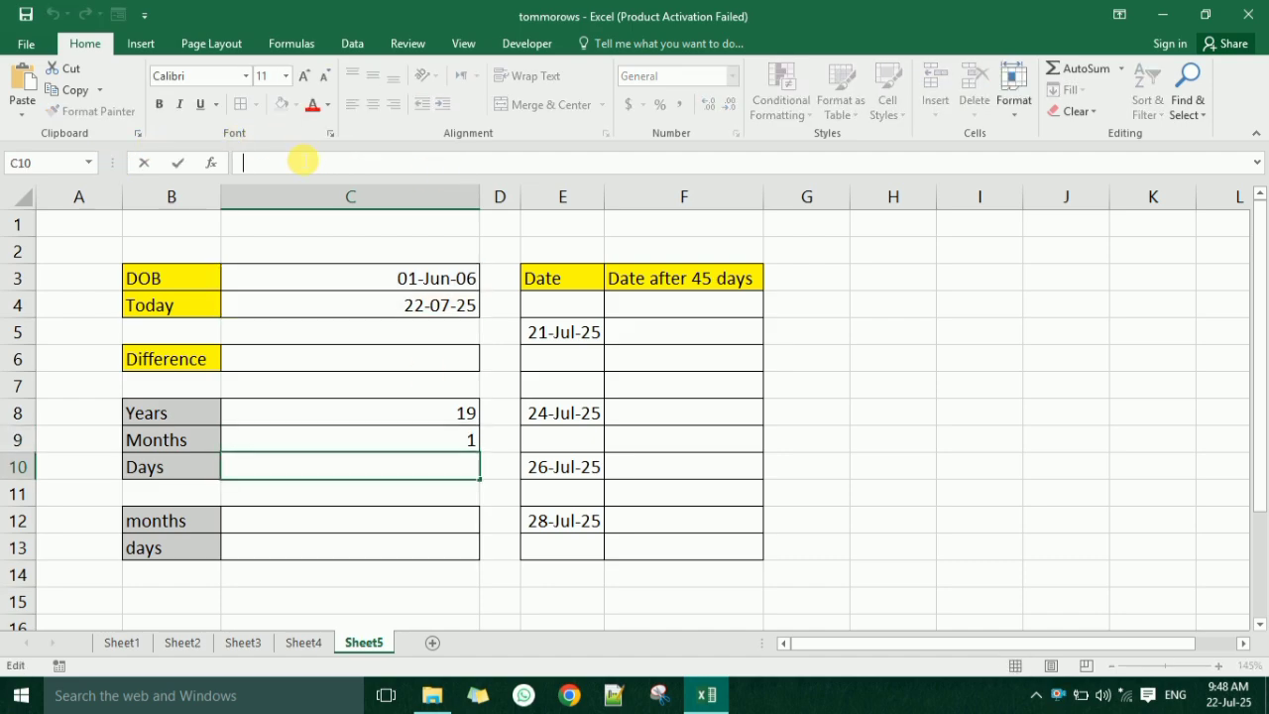
pyautogui.hotkey('ctrl', 'v')
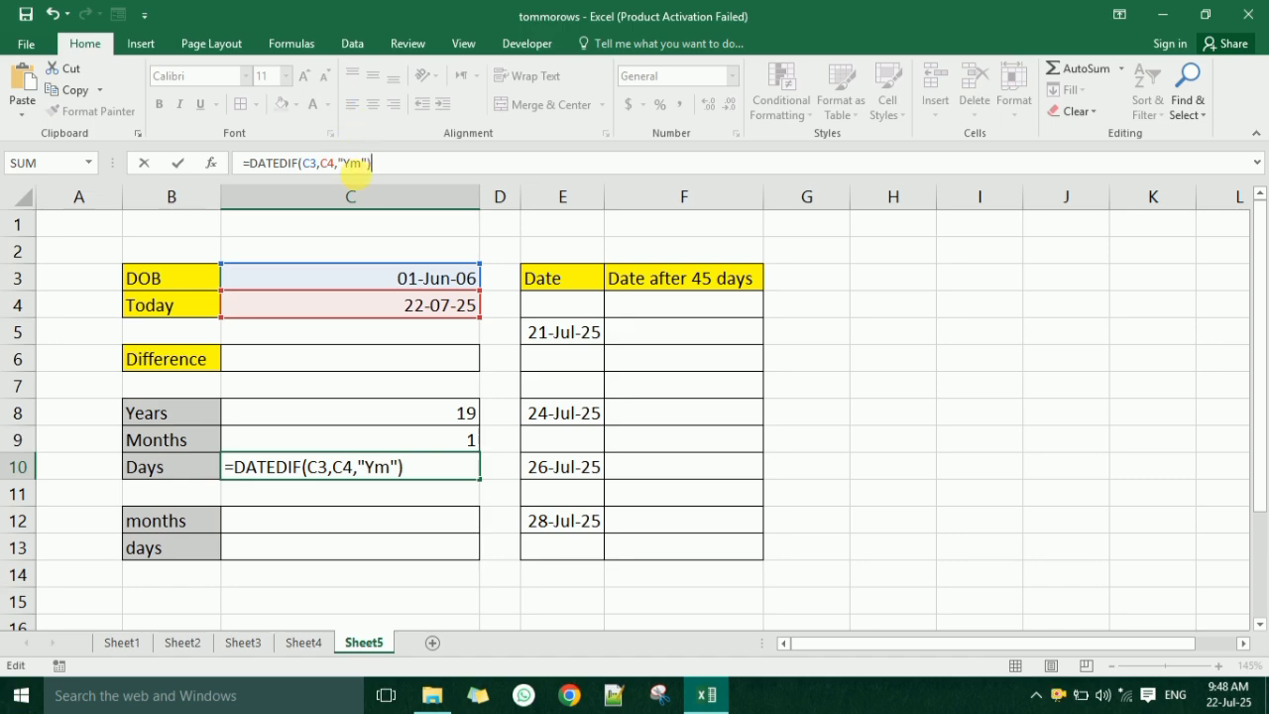
pyautogui.click(365, 165)
pyautogui.press('BackSpace')
pyautogui.press('BackSpace')
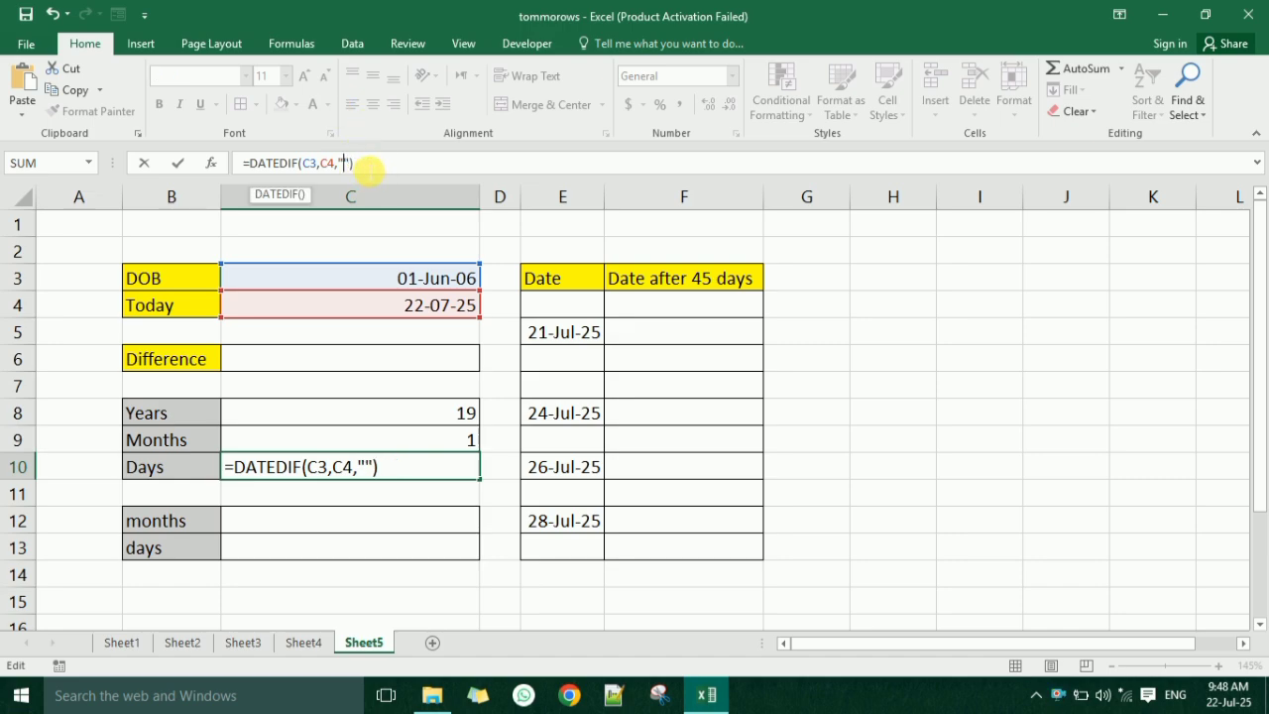
pyautogui.write('md')
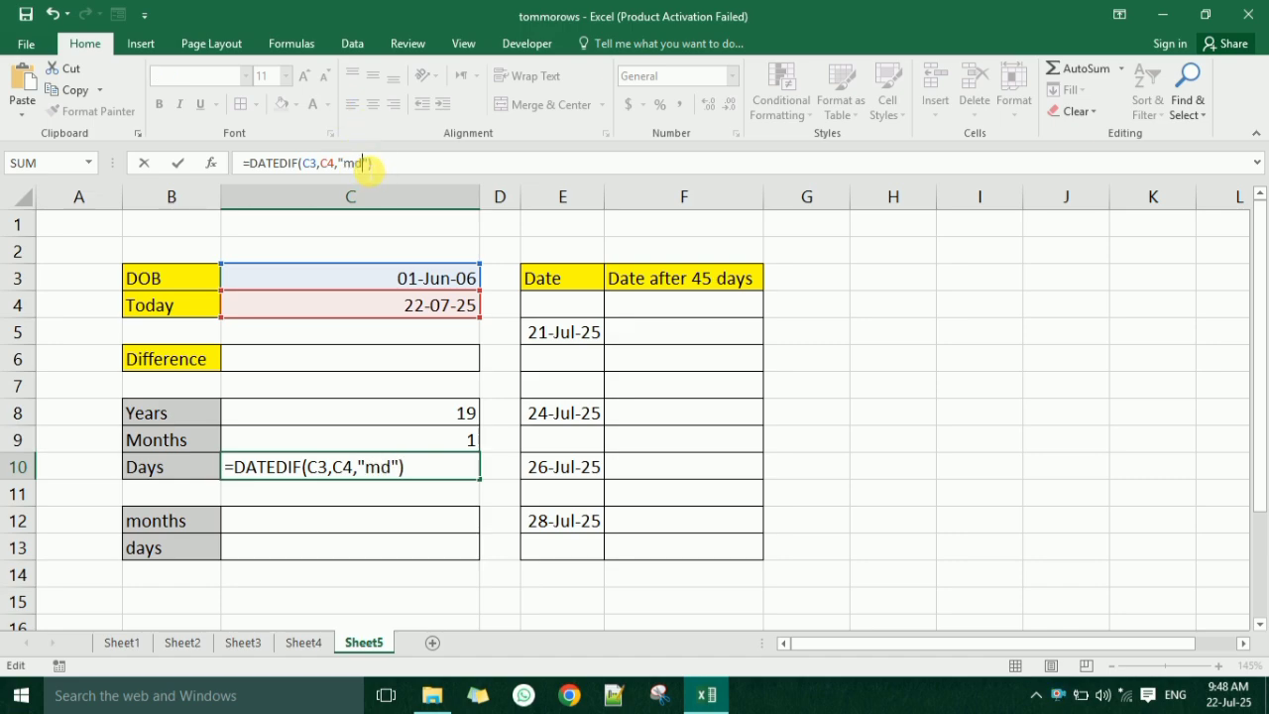
pyautogui.press('Return')
# Review the years, months and days results in C8:C10 against the DOB and Today dates.
pyautogui.click(454, 476)
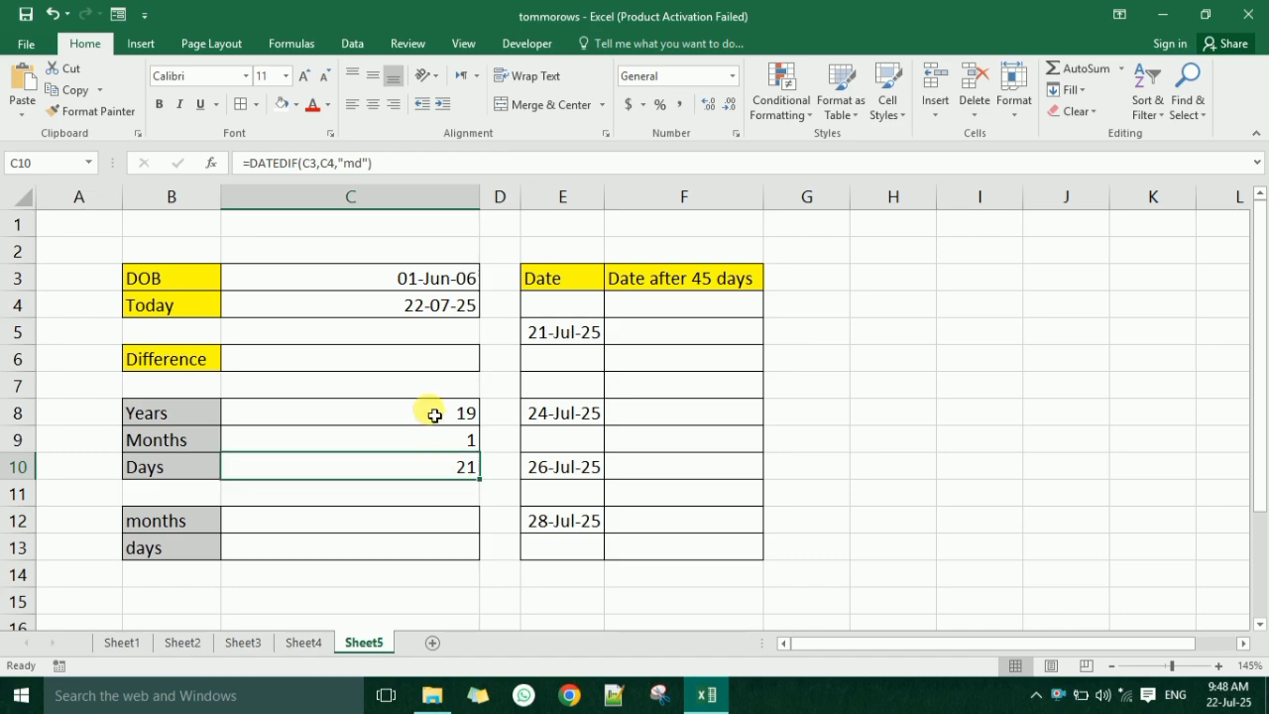
pyautogui.moveTo(433, 413); pyautogui.dragTo(441, 472)
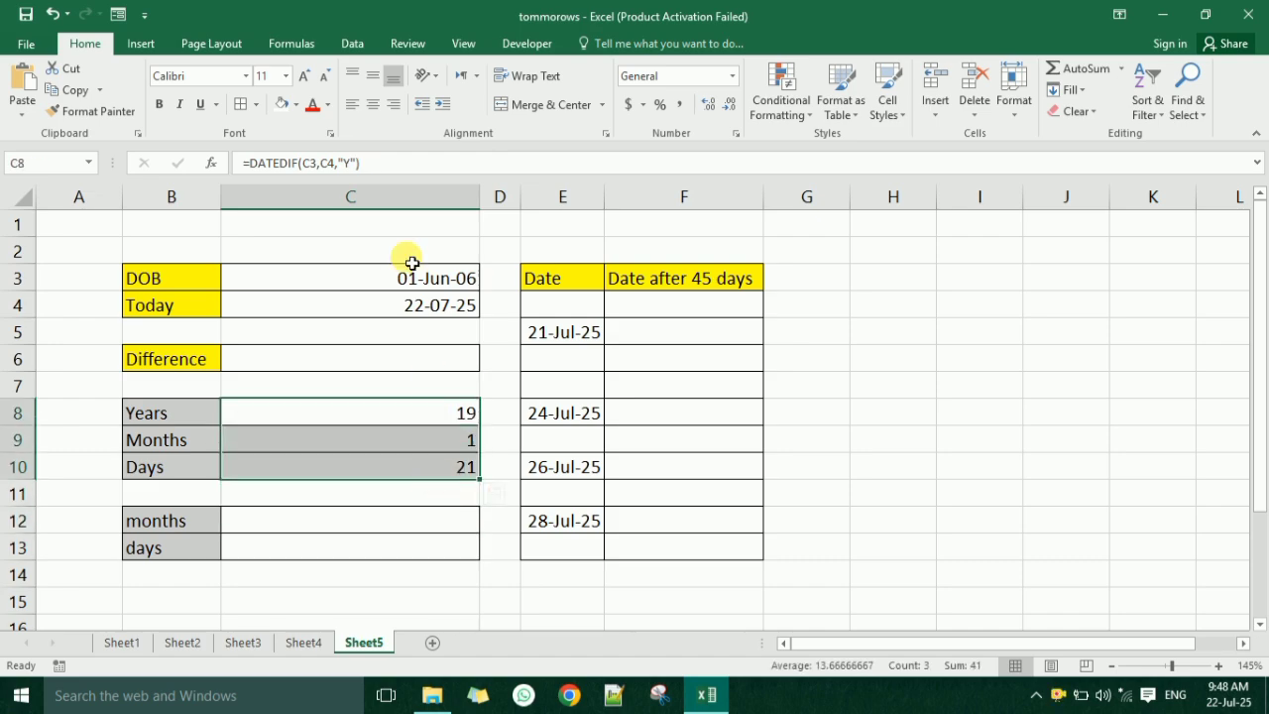
pyautogui.moveTo(411, 260); pyautogui.dragTo(421, 302)
pyautogui.click(430, 414)
pyautogui.click(421, 446)
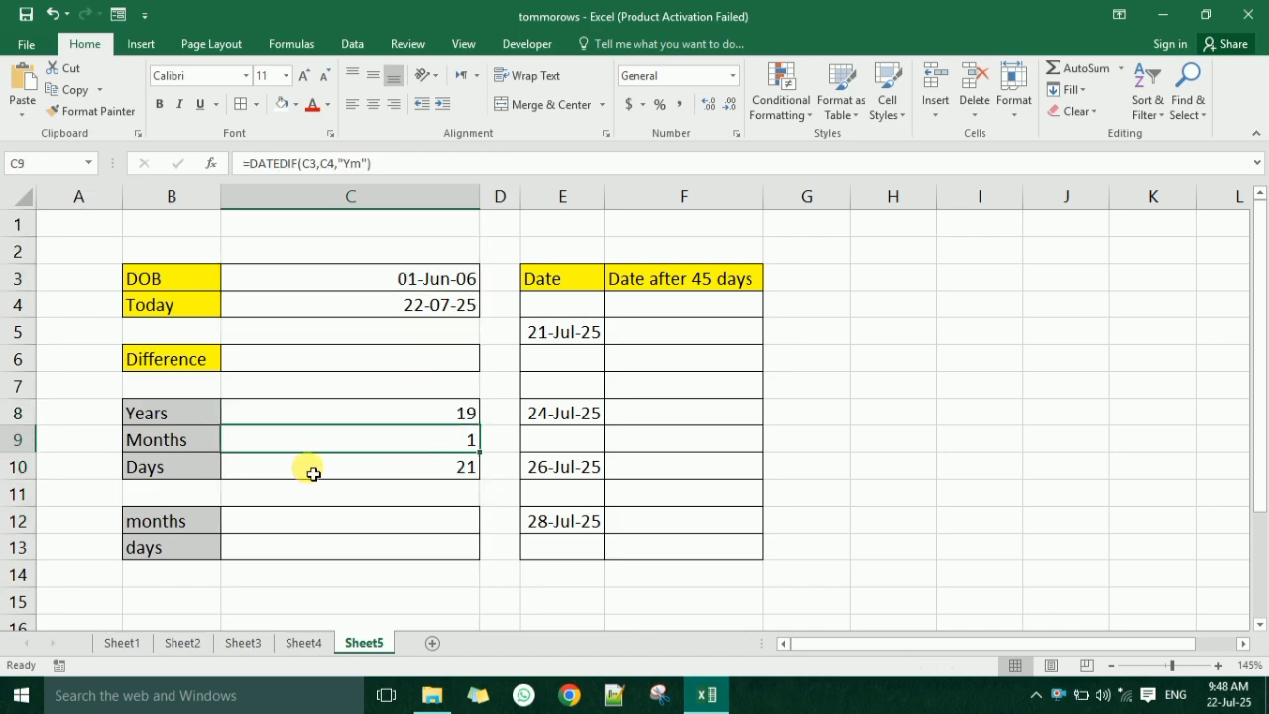
pyautogui.click(312, 470)
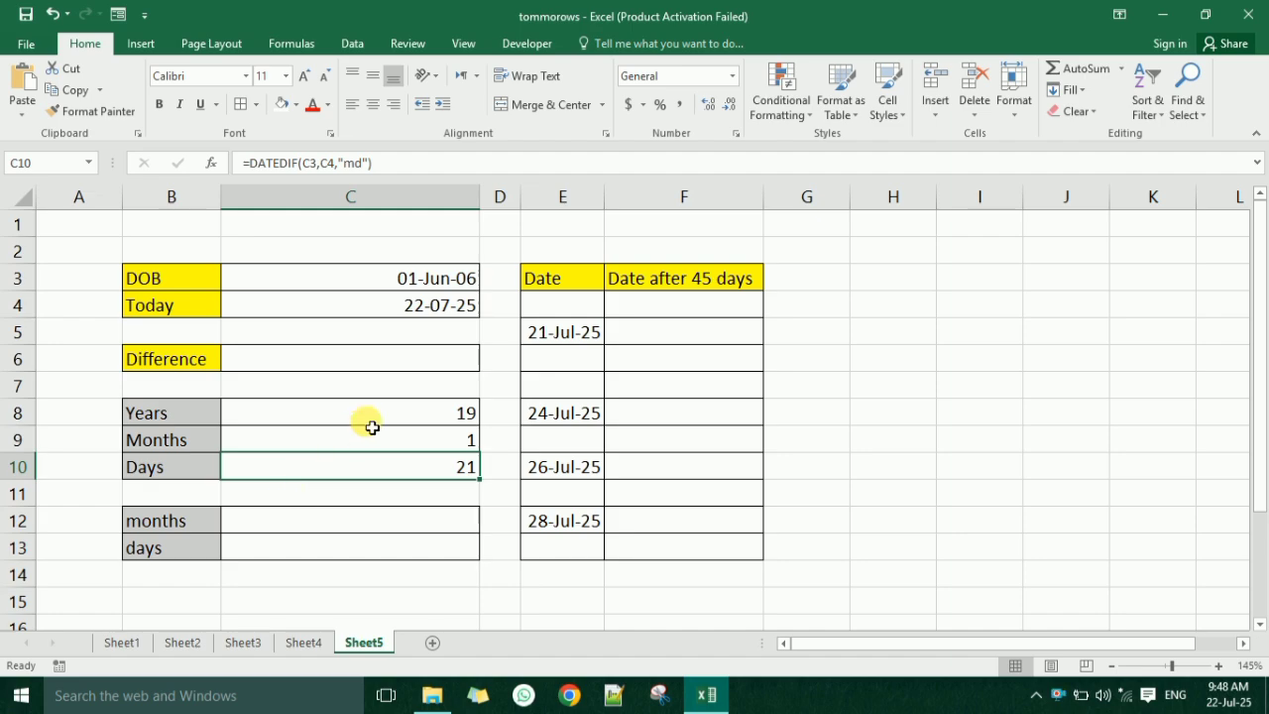
pyautogui.moveTo(370, 413); pyautogui.dragTo(377, 471)
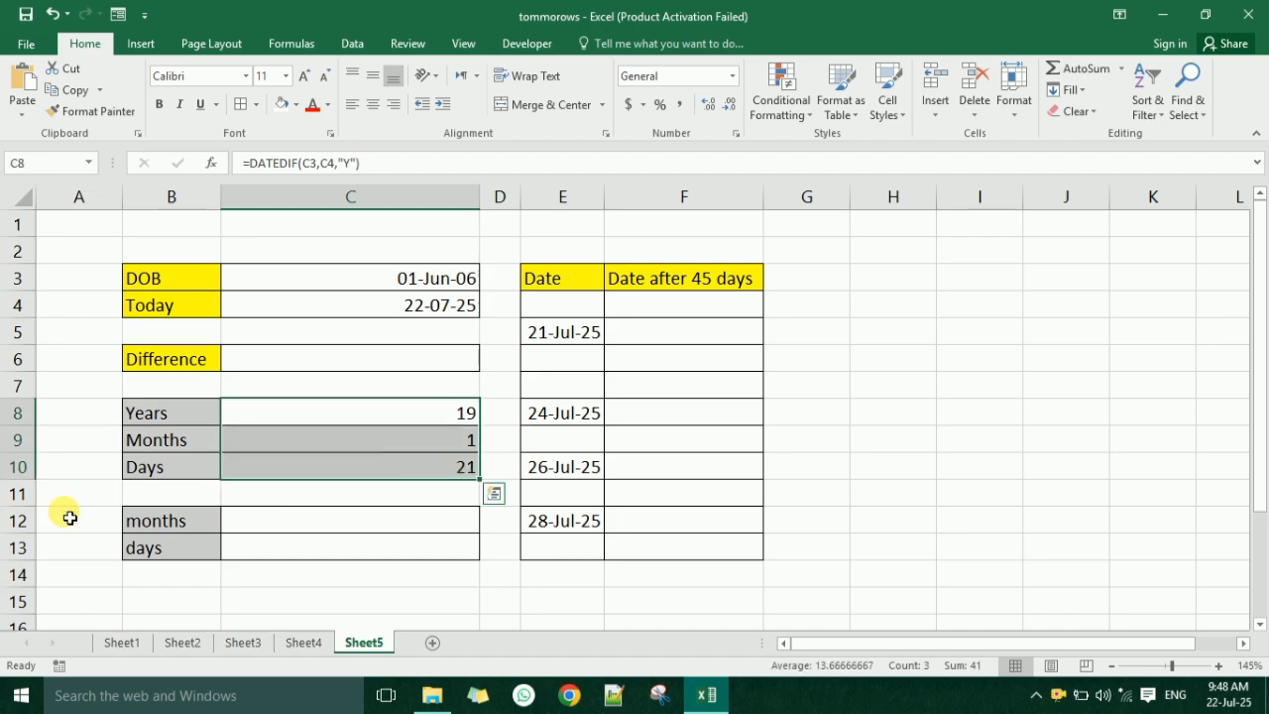
# Try to enter the formula =C8&" years",C9&" months" in cell C11, below the Days result.
pyautogui.click(30, 499)
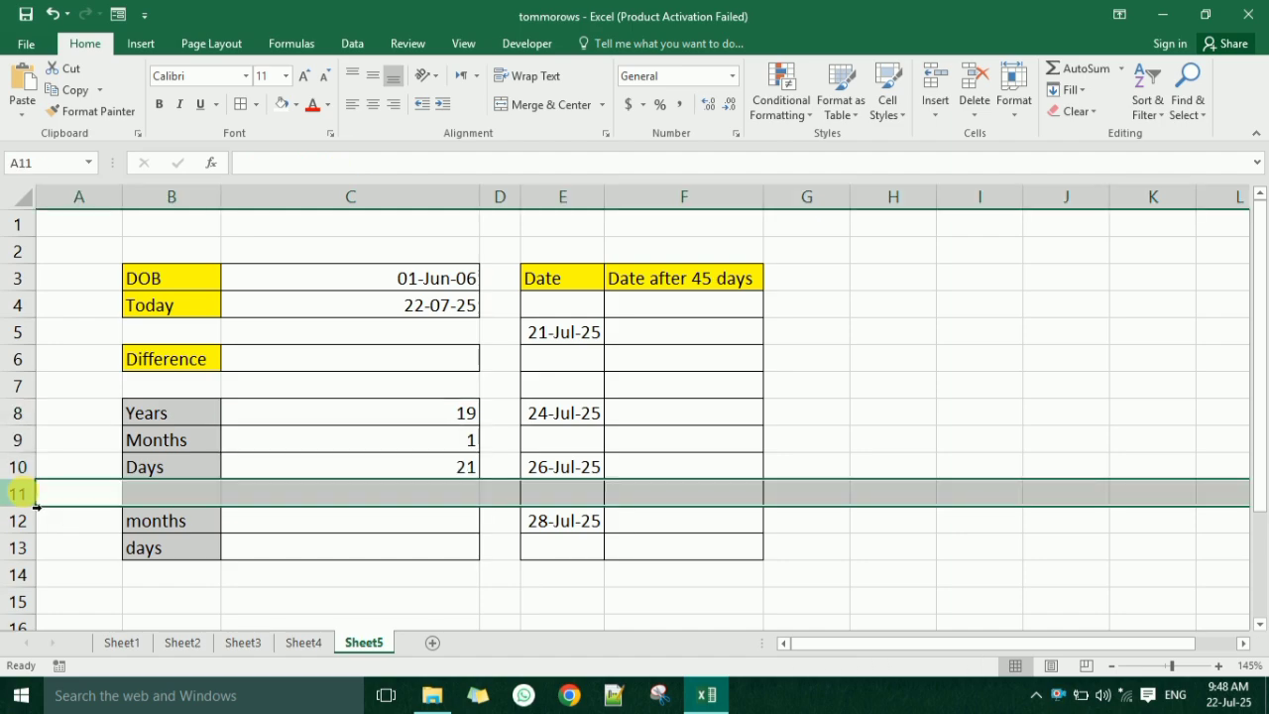
pyautogui.click(270, 500)
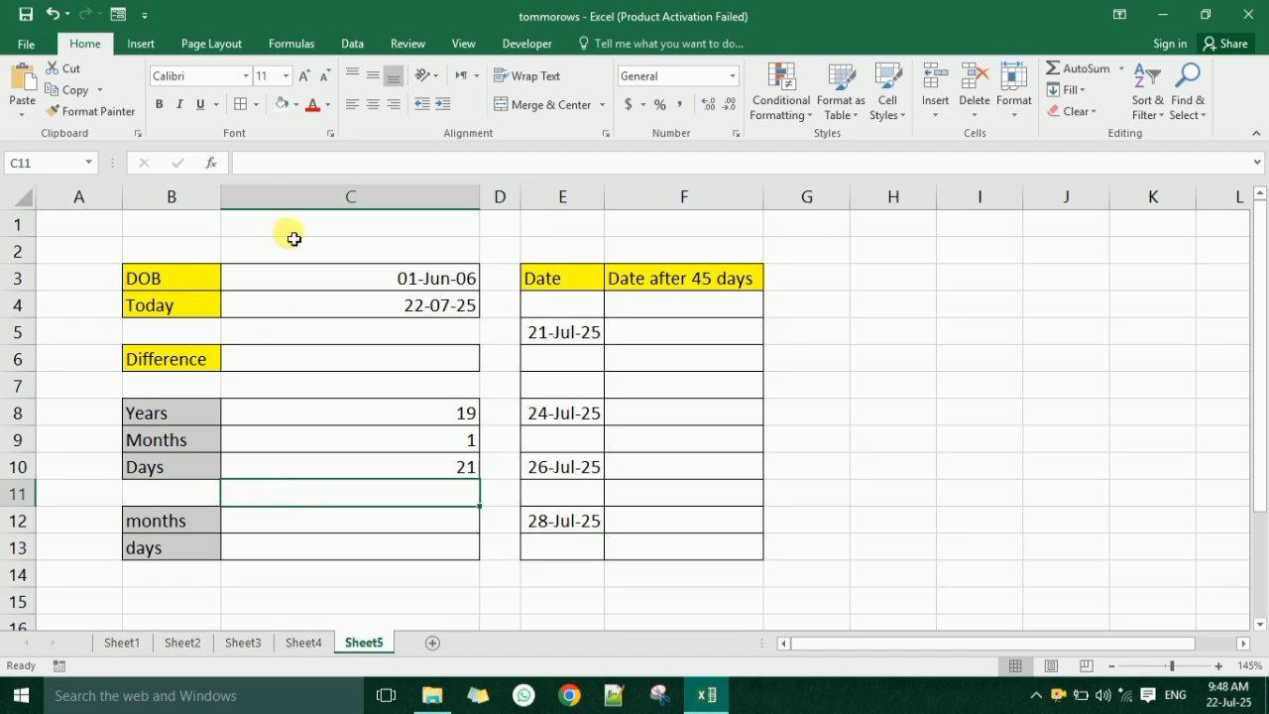
pyautogui.click(306, 165)
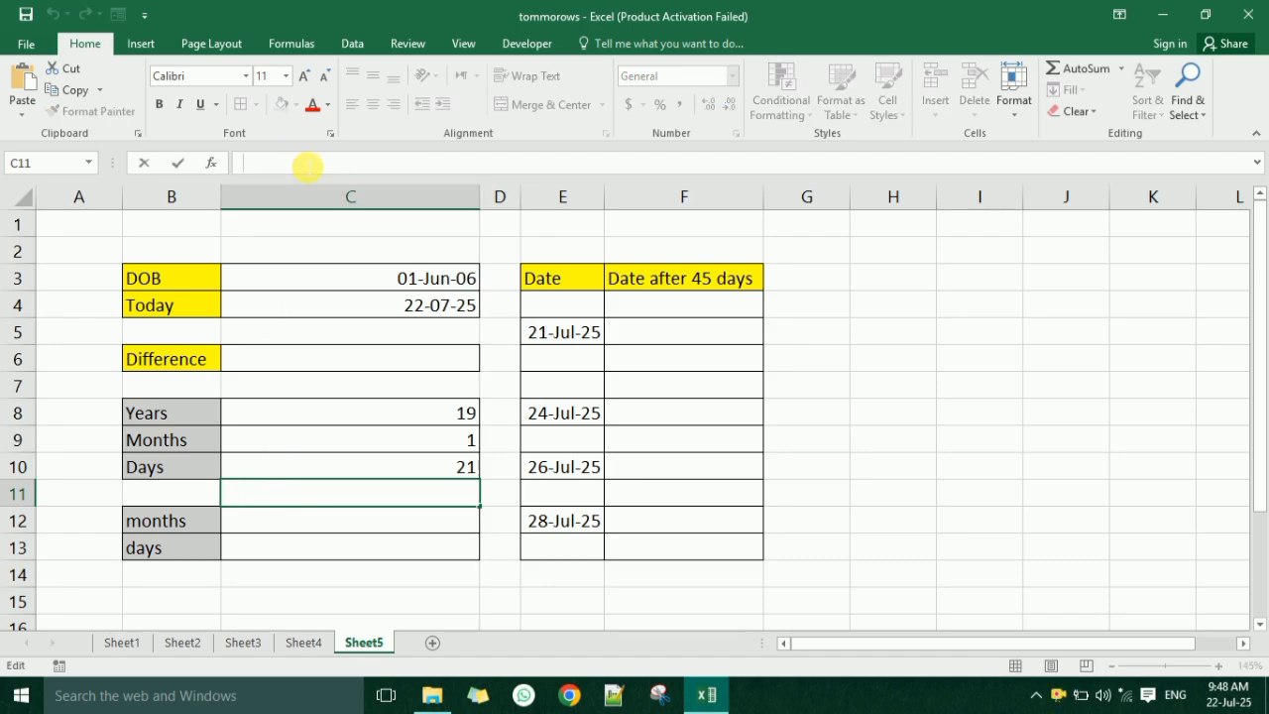
pyautogui.write('=')
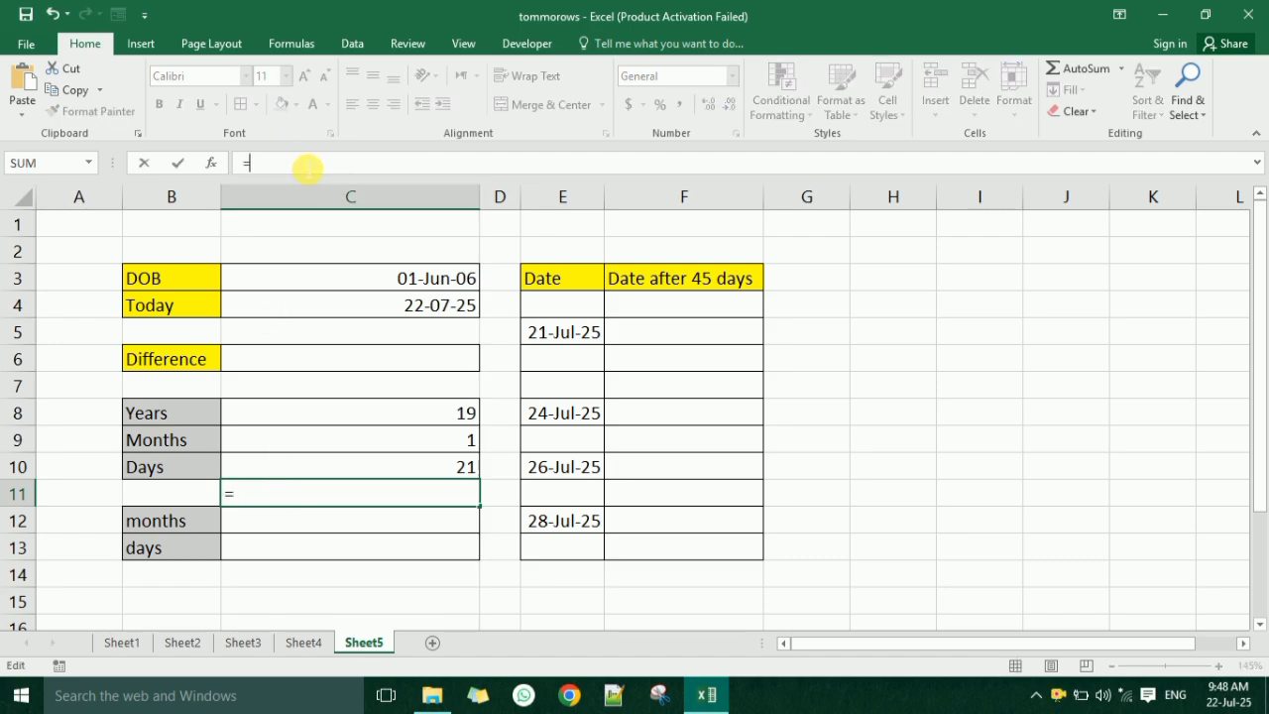
pyautogui.click(342, 416)
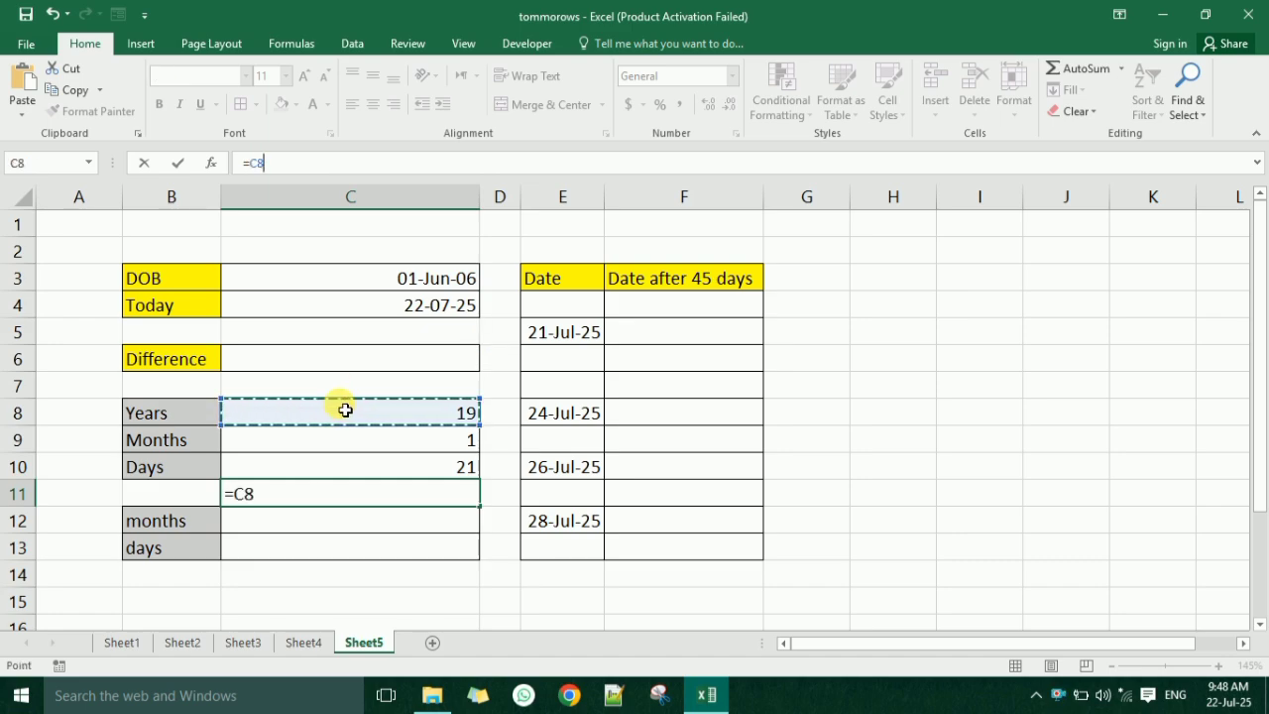
pyautogui.write('&')
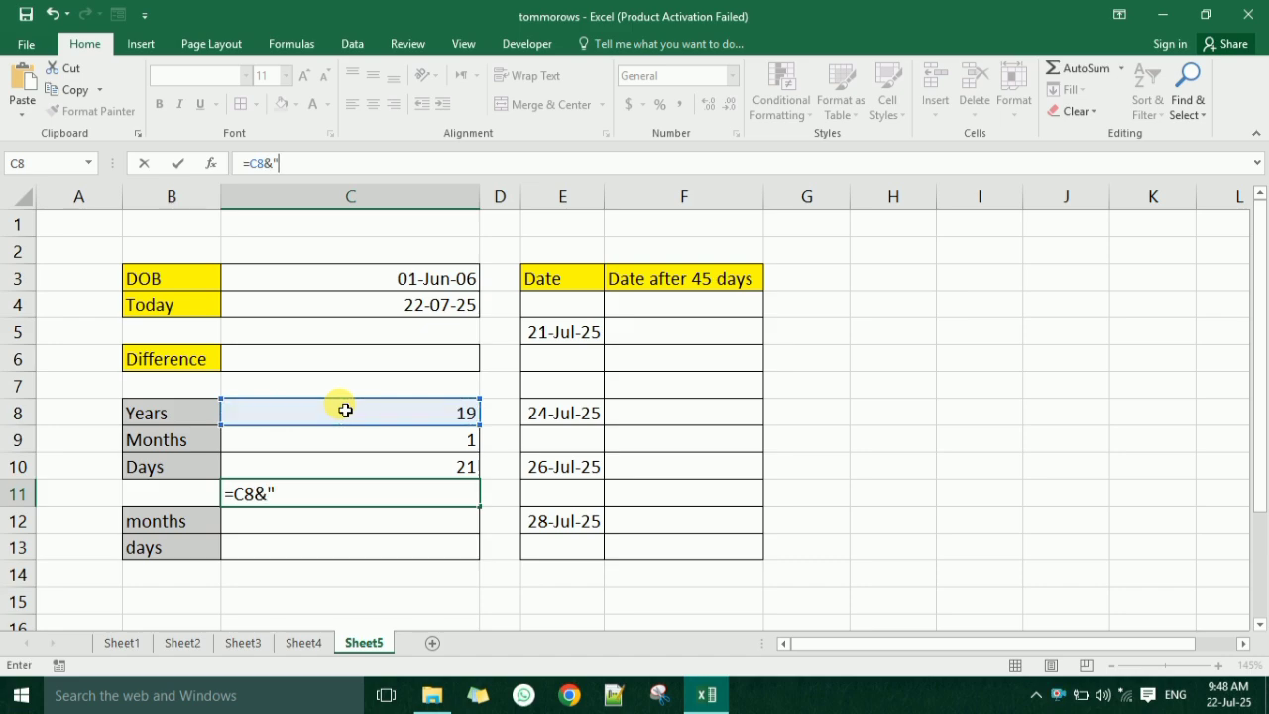
pyautogui.write('" years",')
pyautogui.click(410, 448)
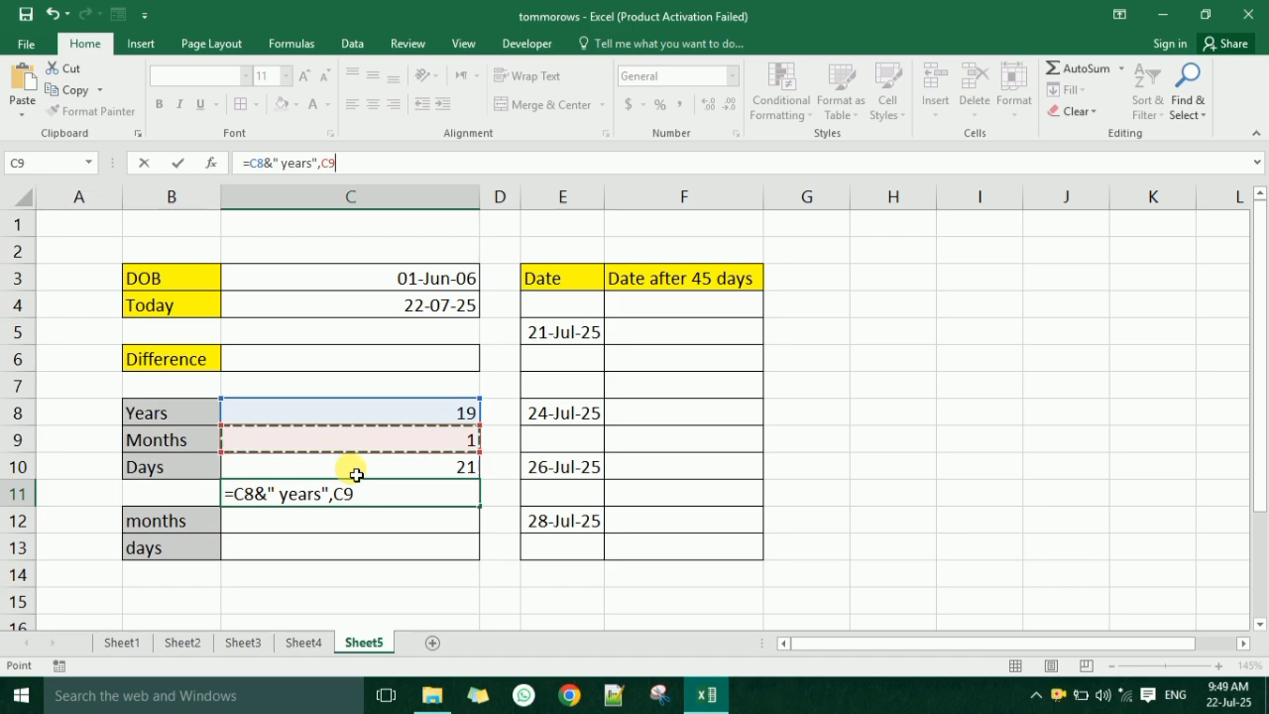
pyautogui.write('&')
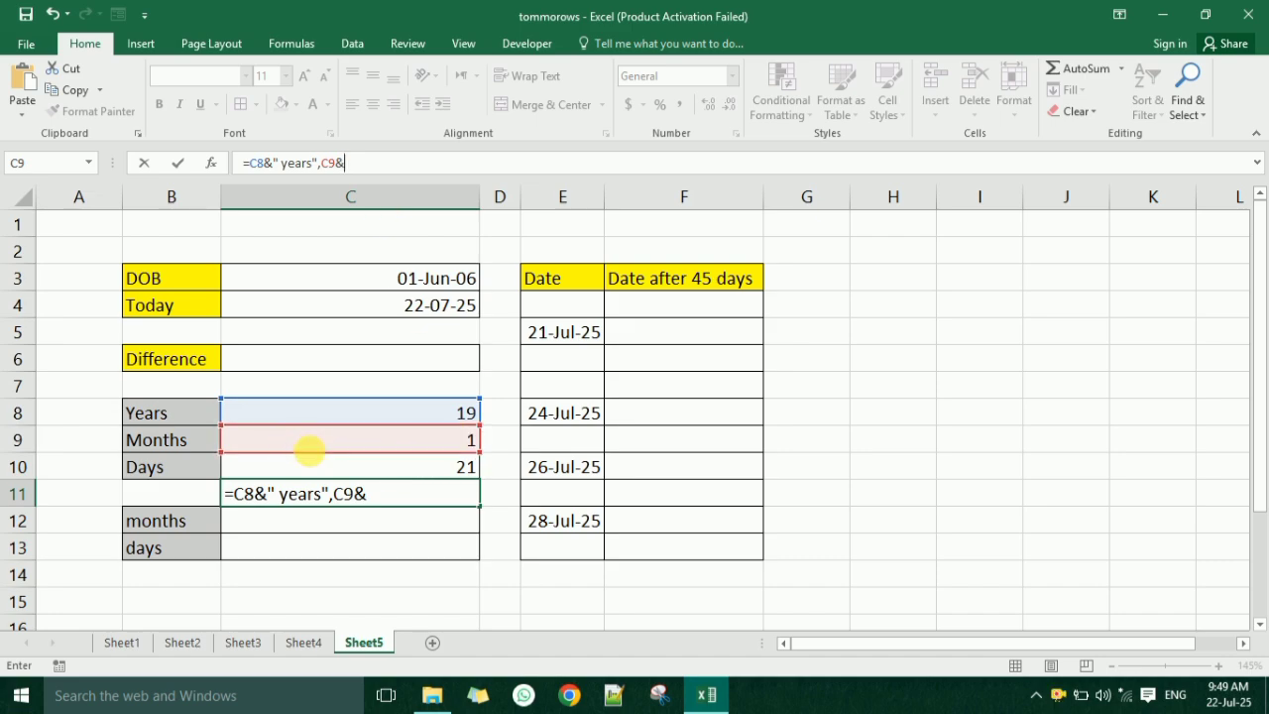
pyautogui.write('" months')
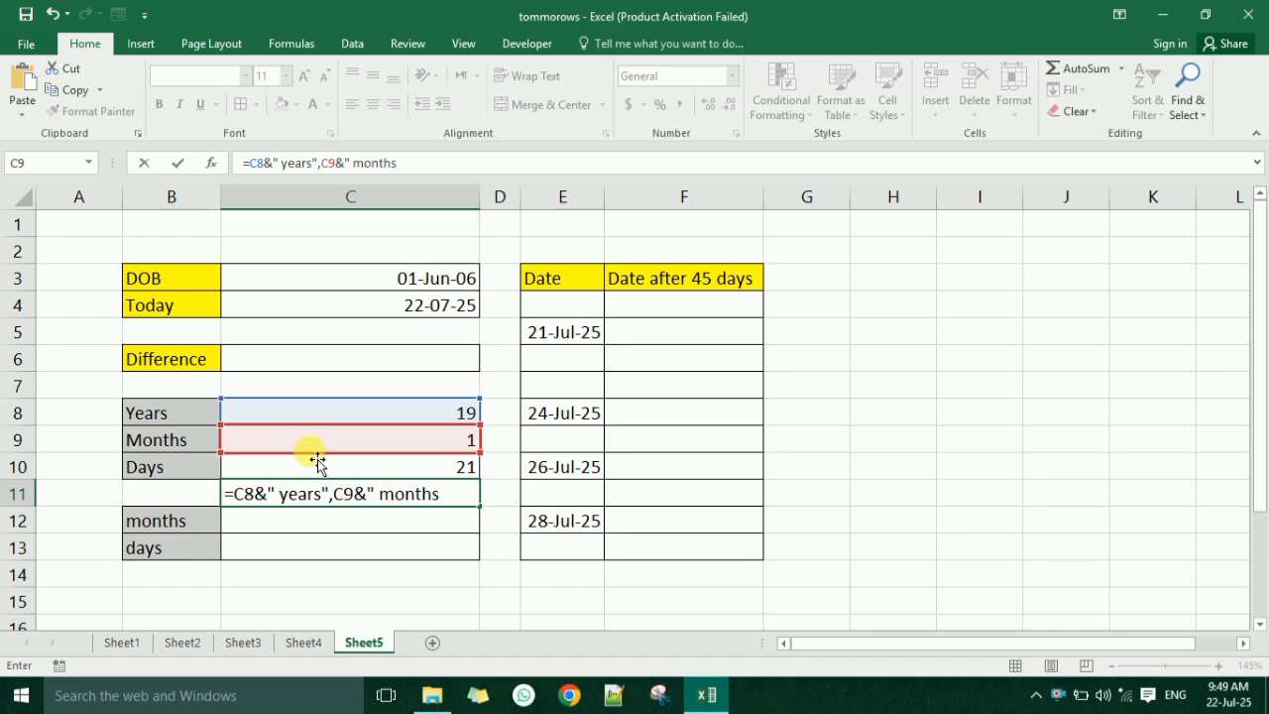
pyautogui.write('"')
pyautogui.press('Return')
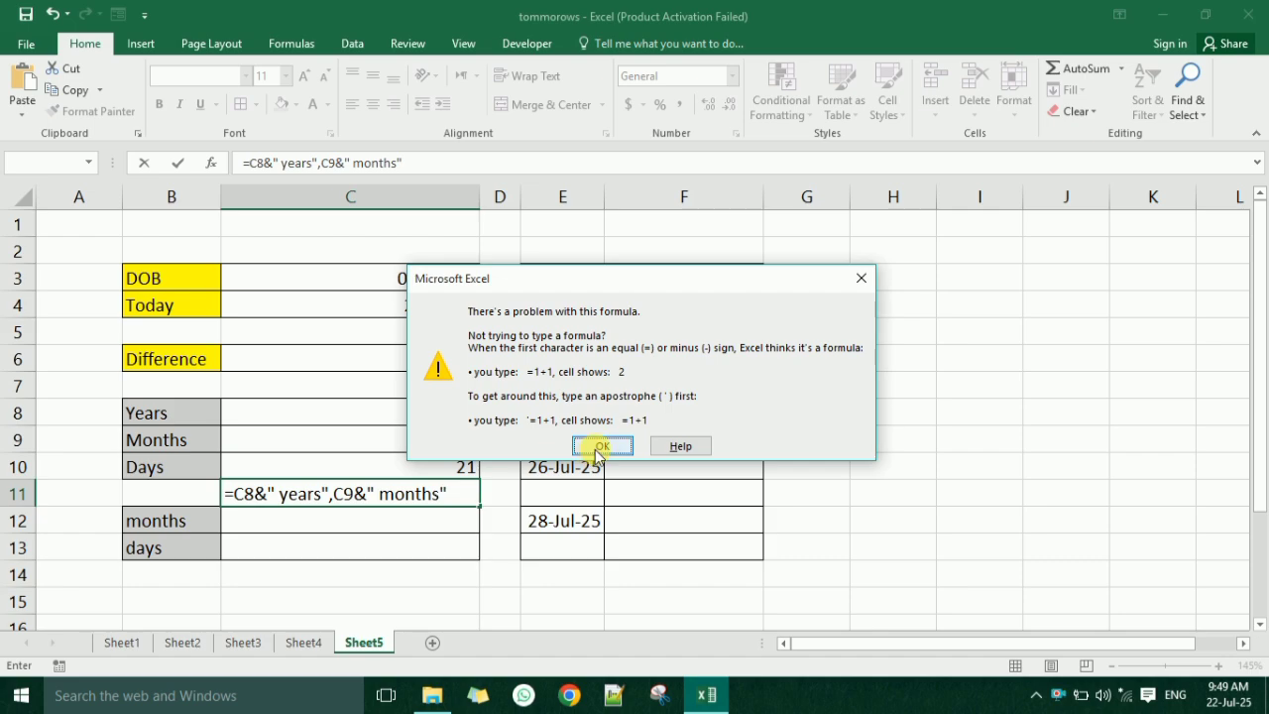
# Correct the C11 formula by replacing its comma with an ampersand, giving =C8&" years"&C9&" months".
pyautogui.click(595, 448)
pyautogui.click(342, 502)
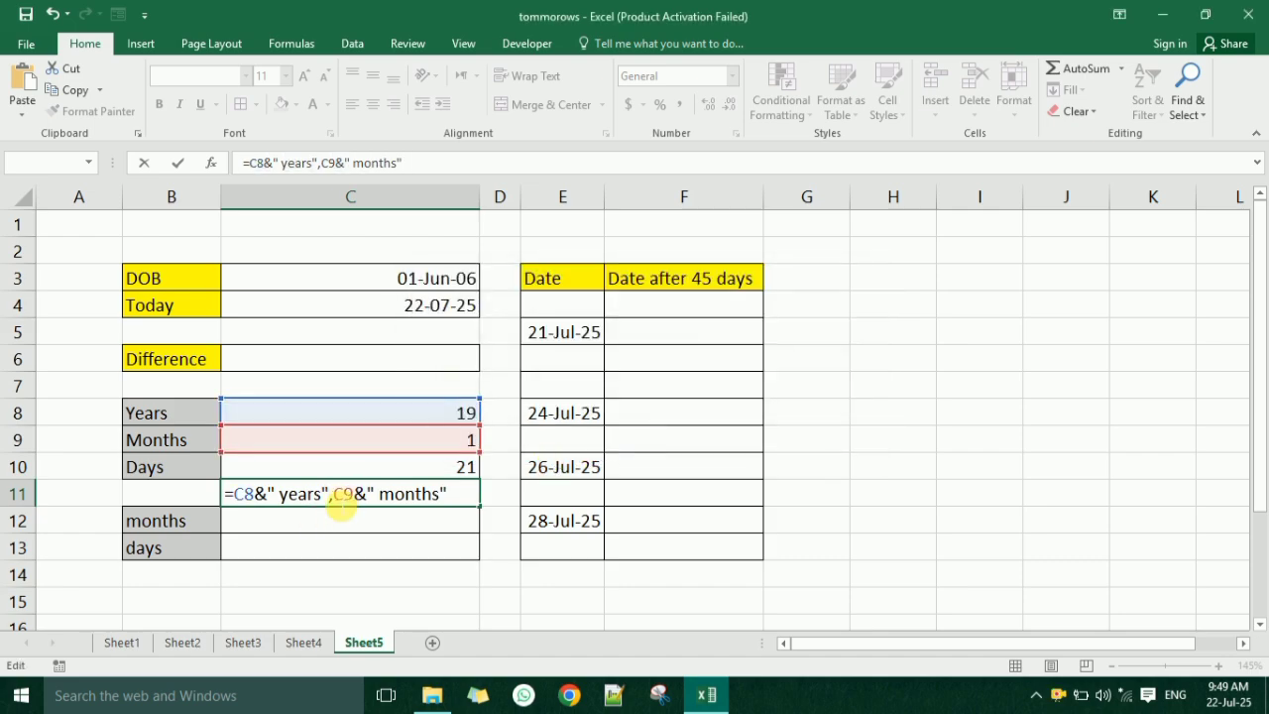
pyautogui.press('BackSpace')
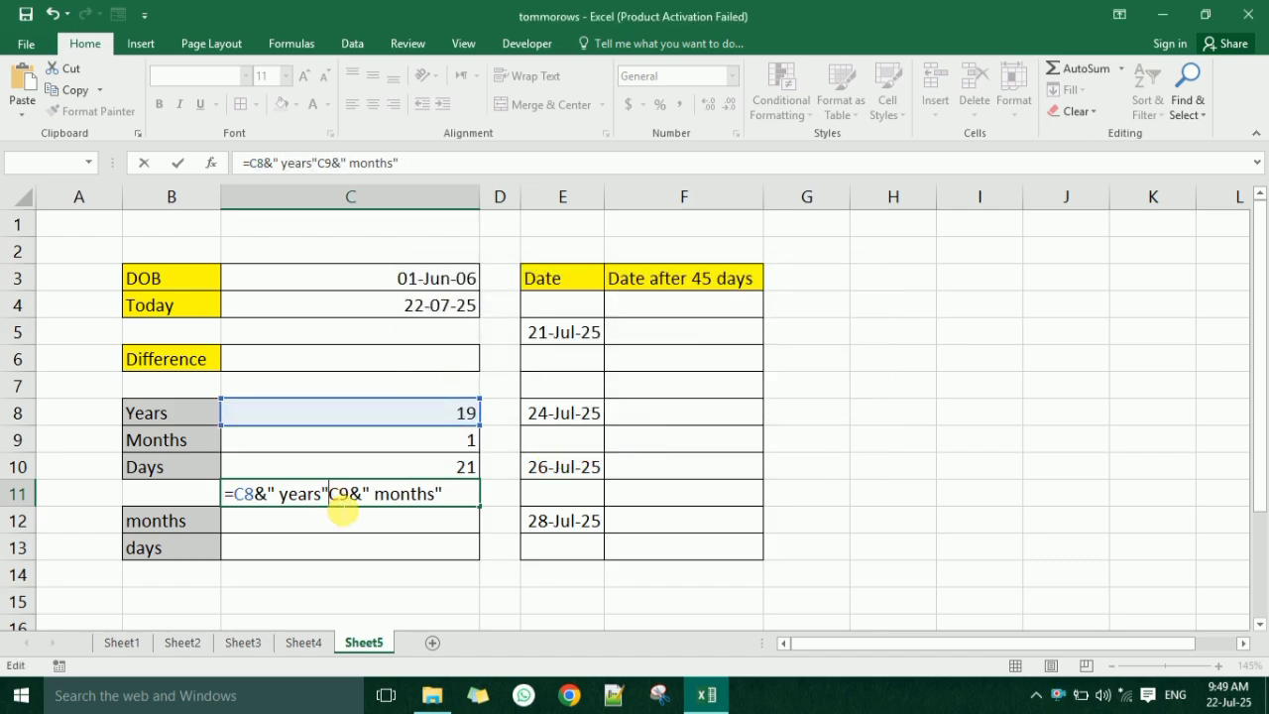
pyautogui.write('&')
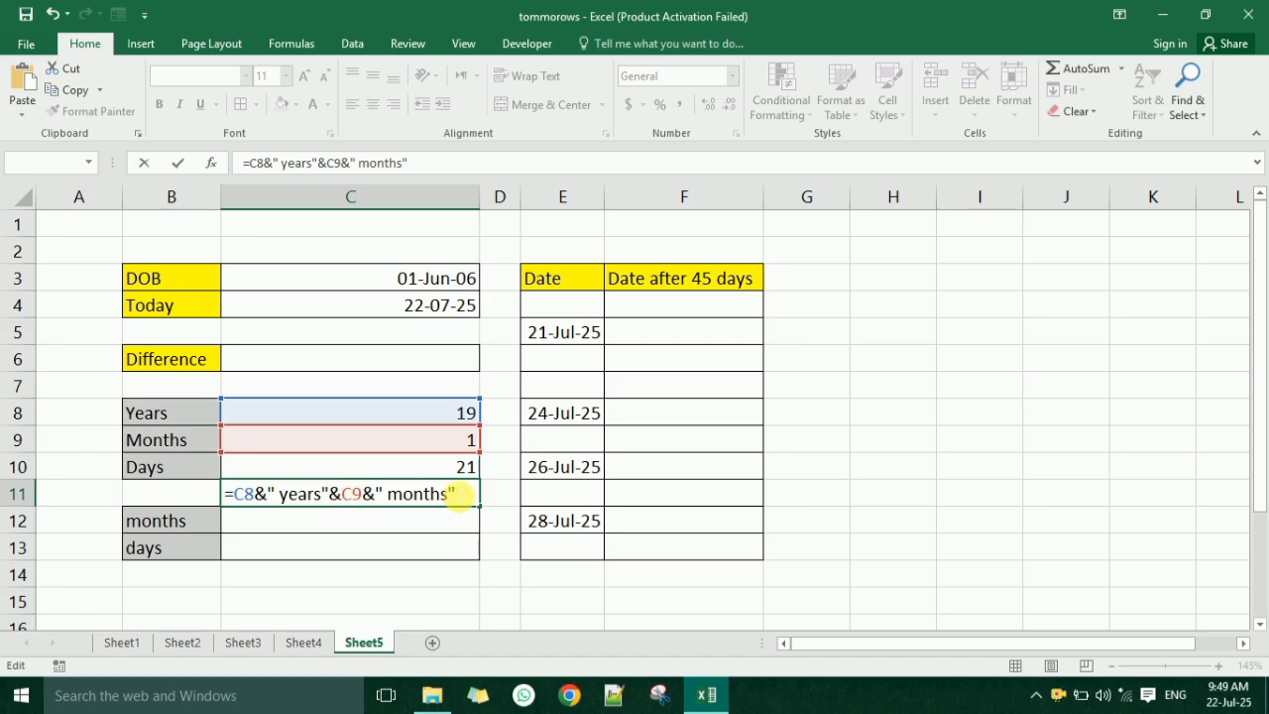
pyautogui.press('Return')
pyautogui.write('\\')
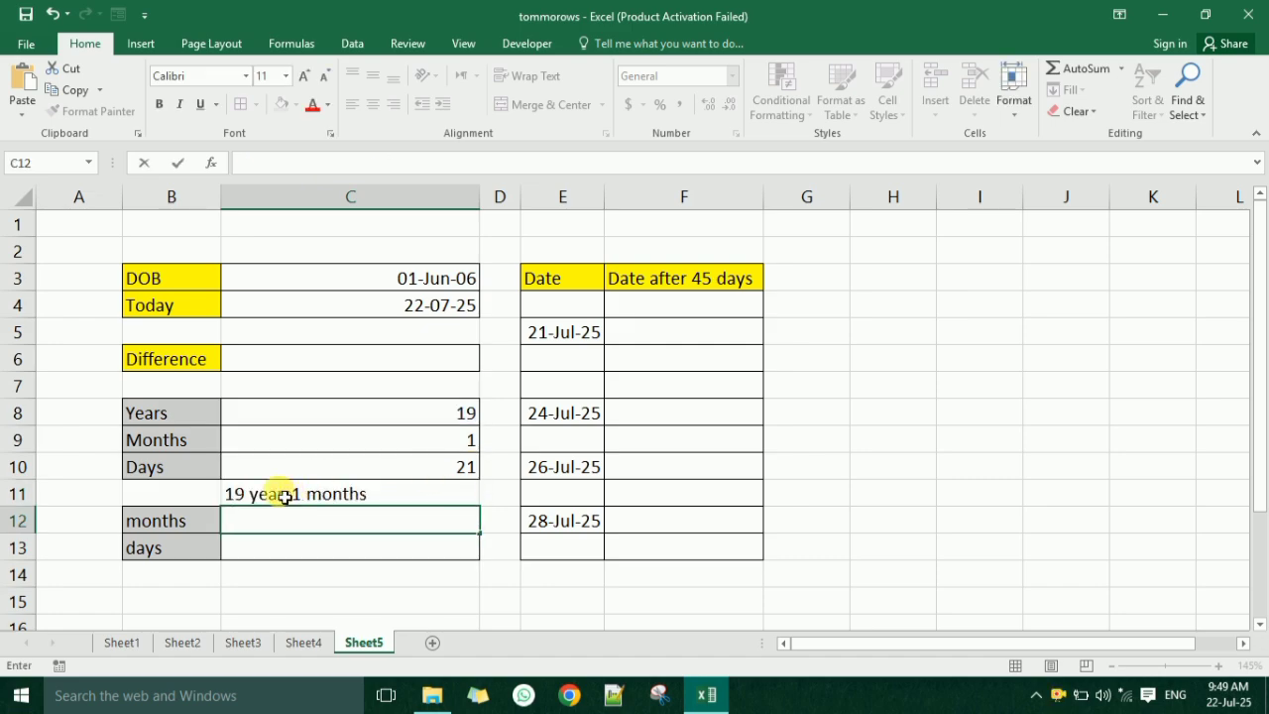
# Add a space after the word years inside the quotes of the C11 formula, giving =C8&" years "&C9&" months".
pyautogui.click(340, 489)
pyautogui.click(371, 420)
pyautogui.click(378, 443)
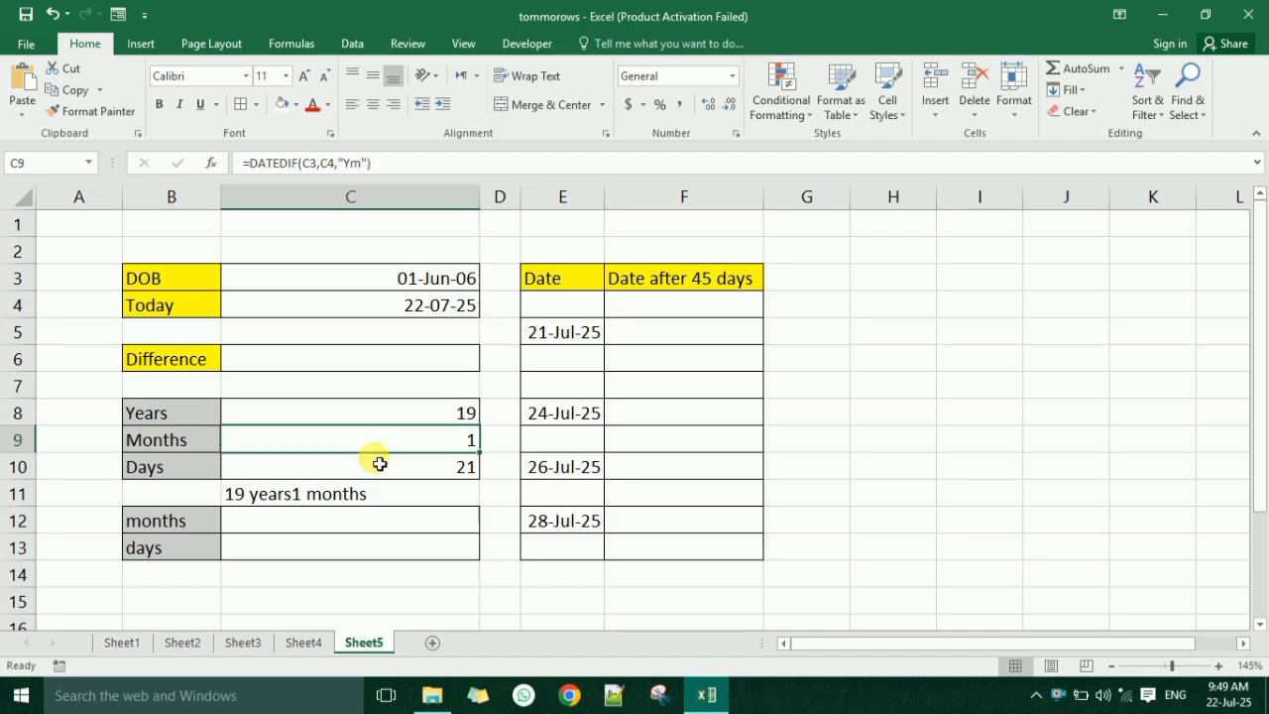
pyautogui.click(293, 491)
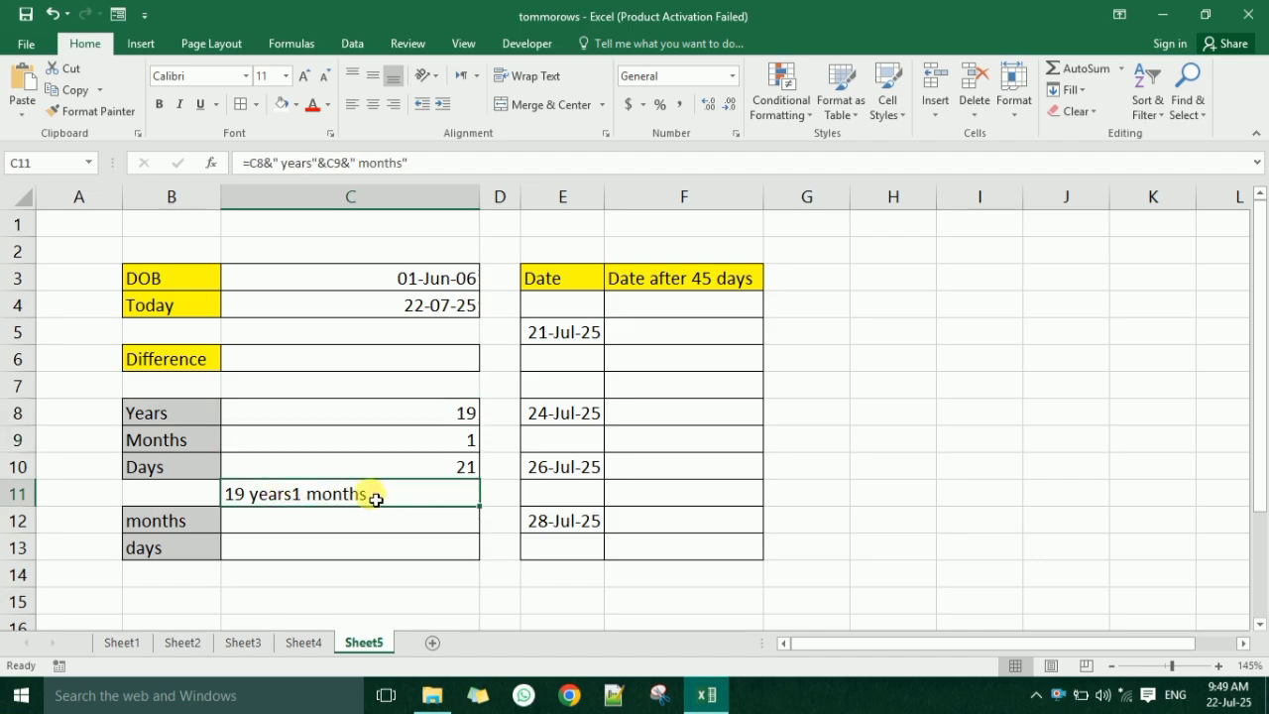
pyautogui.click(313, 164)
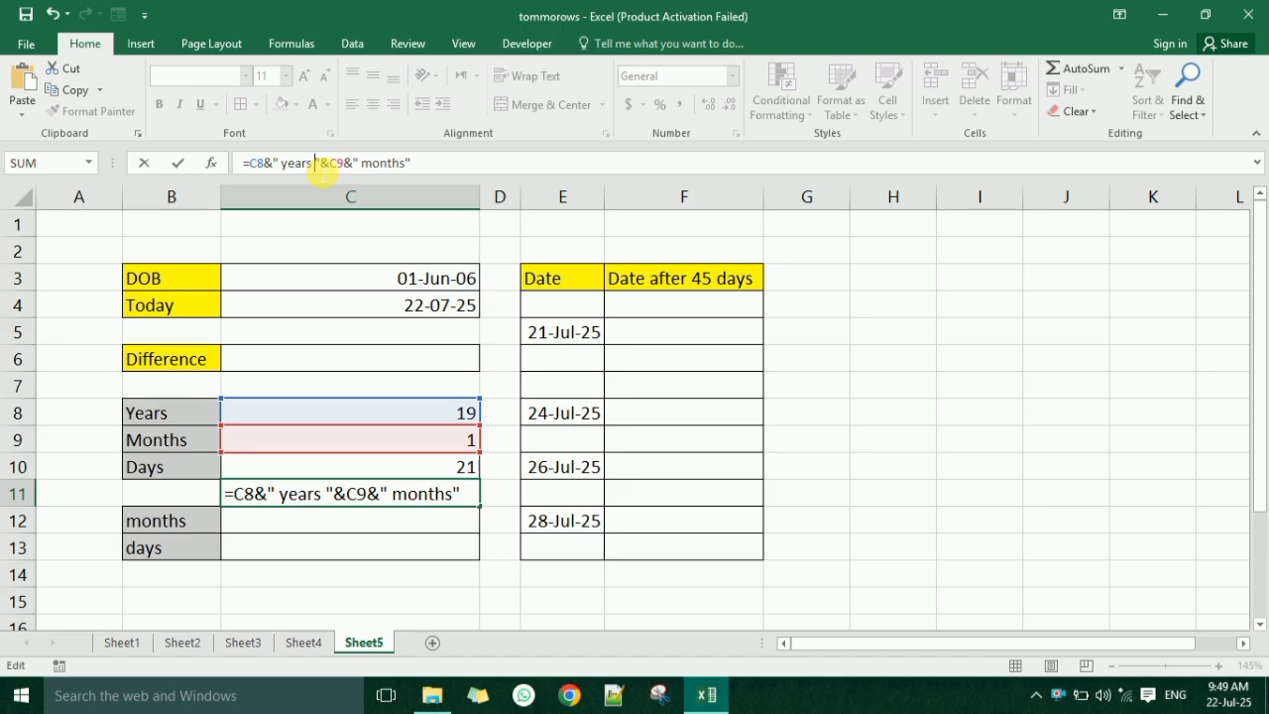
pyautogui.click(481, 163)
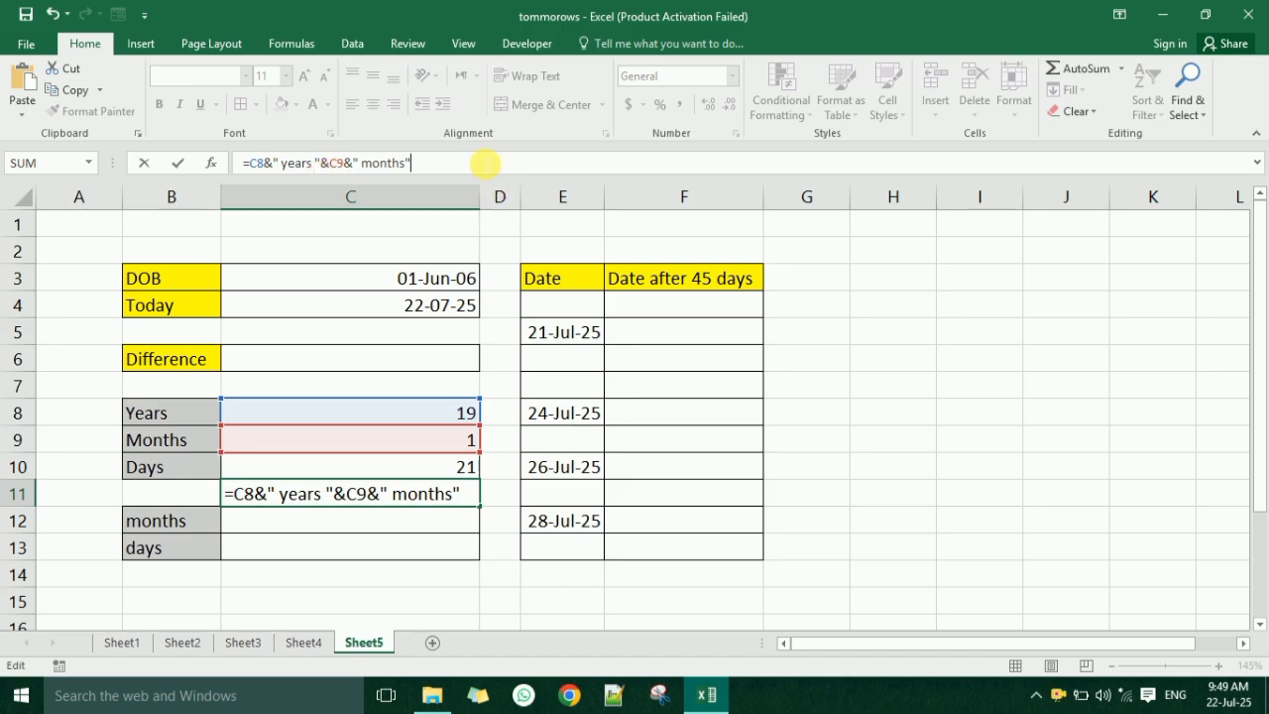
pyautogui.press('Return')
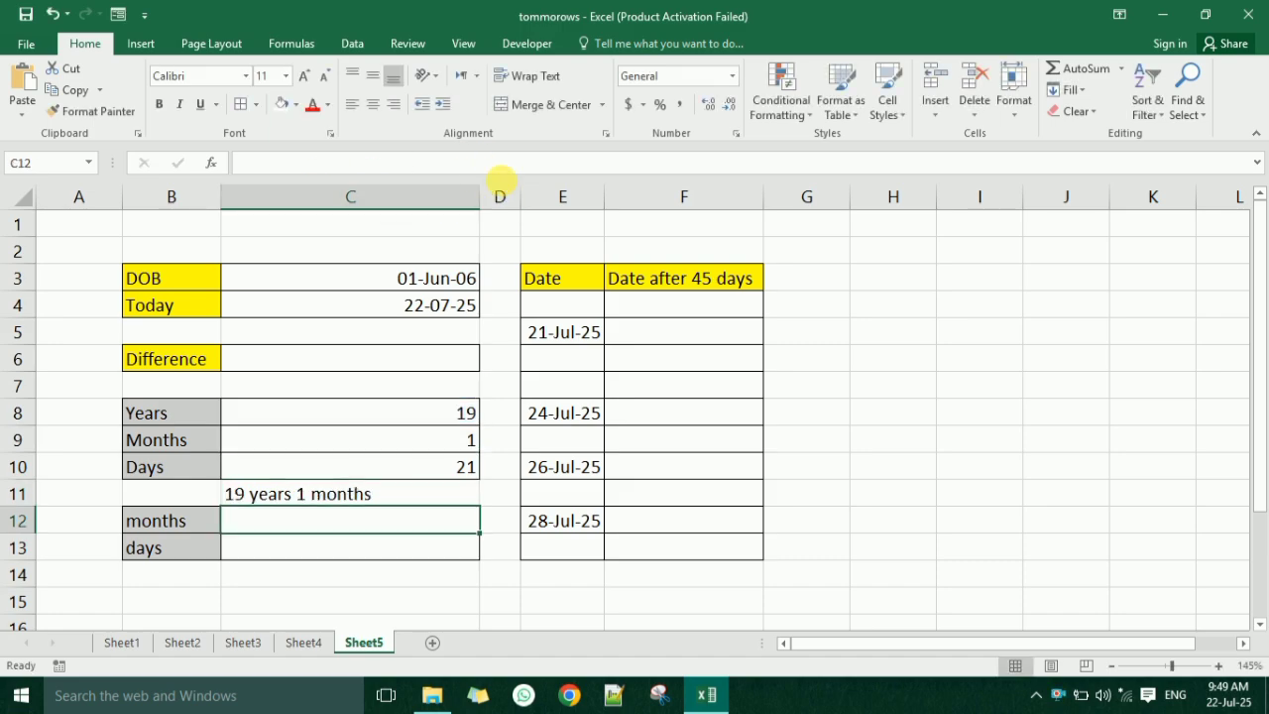
# Extend the C11 formula with a space after months and the days part, giving =C8&" years "&C9&" months "&C10&" days".
pyautogui.click(334, 496)
pyautogui.click(408, 163)
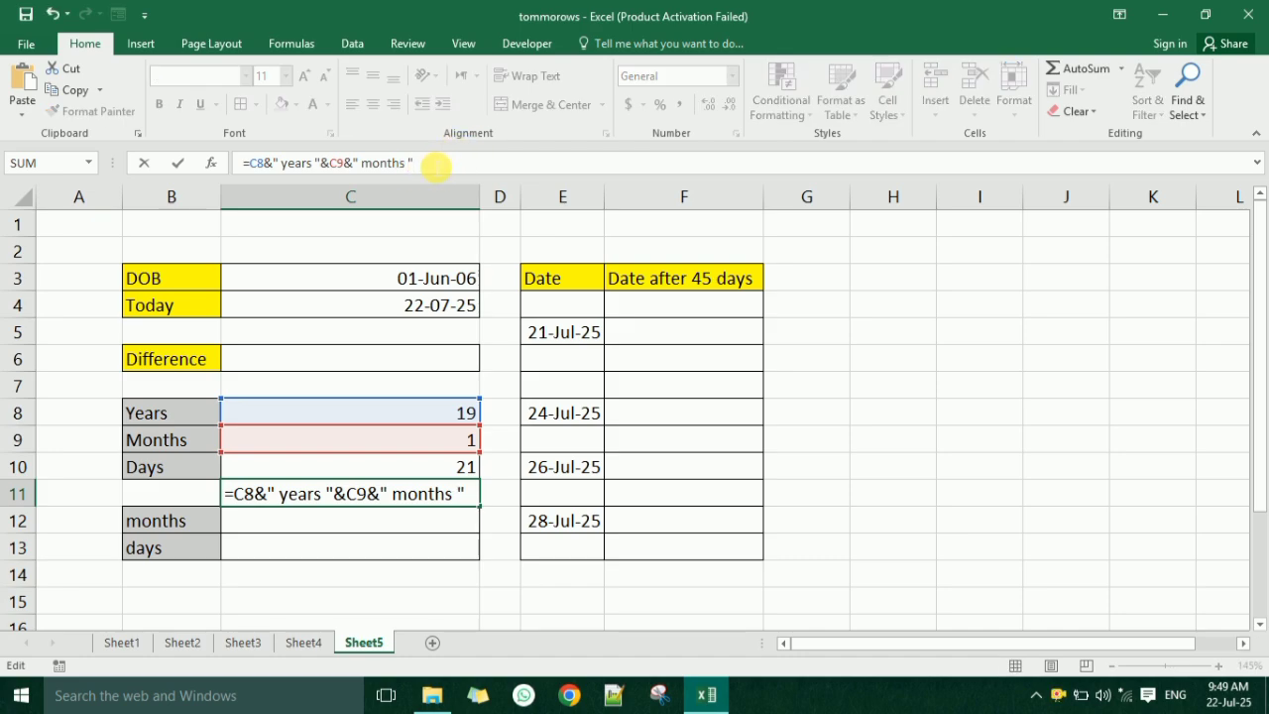
pyautogui.click(419, 464)
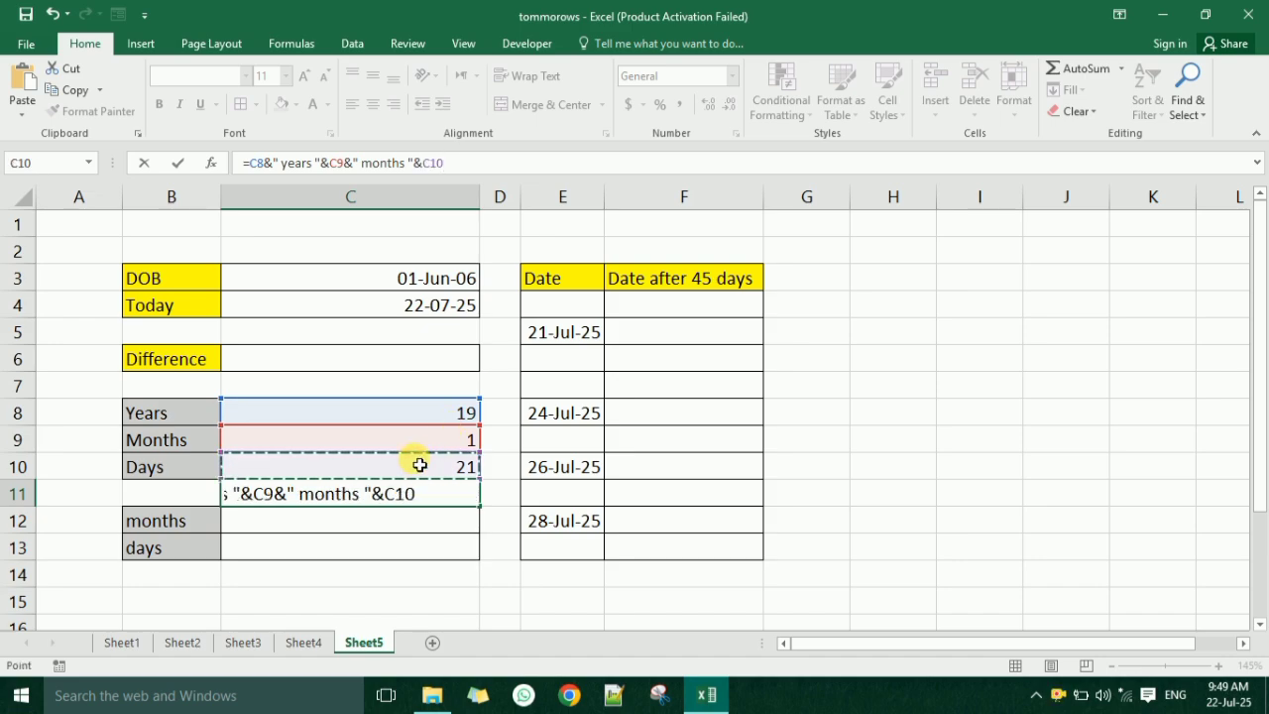
pyautogui.write('&')
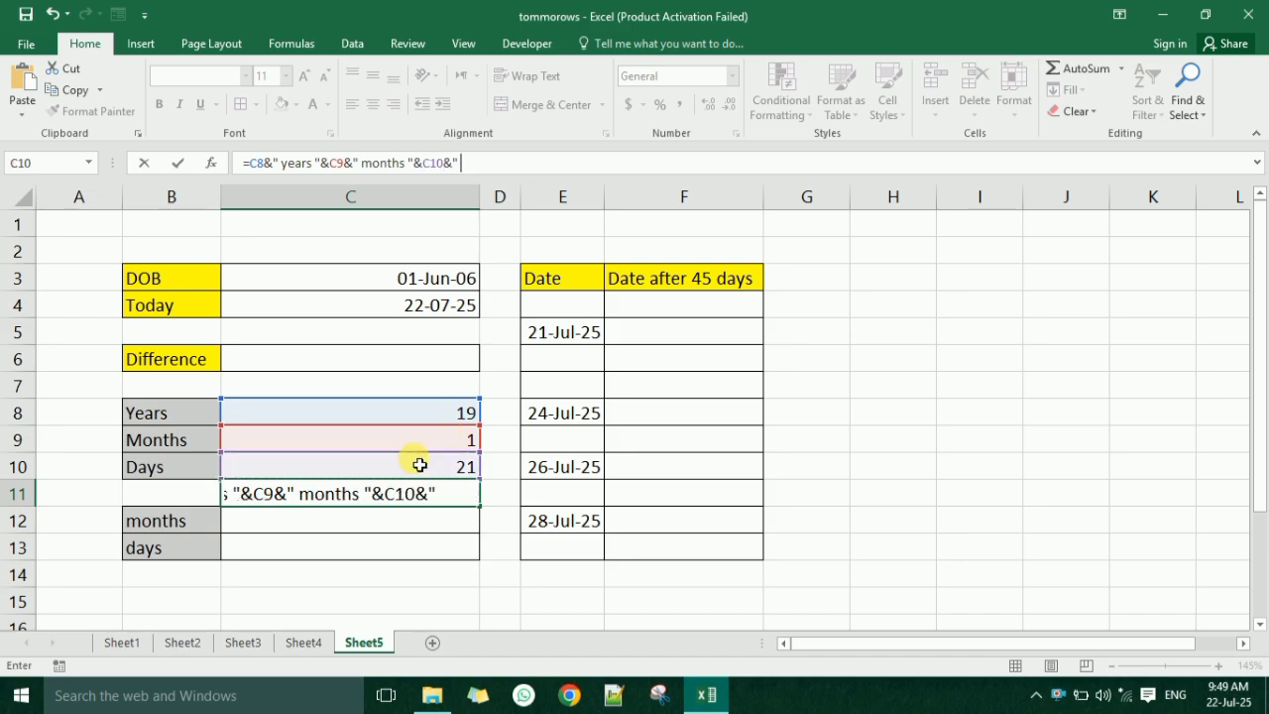
pyautogui.write('" days"')
pyautogui.press('Return')
pyautogui.click(279, 494)
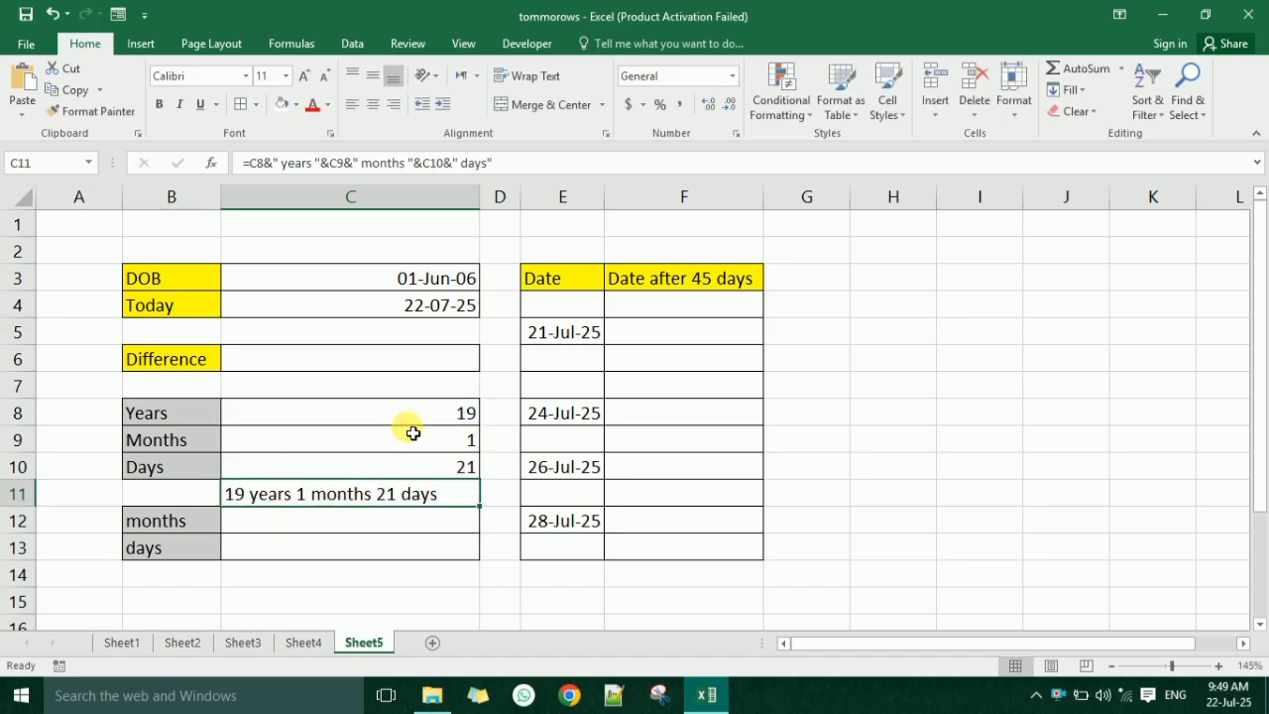
# Center the combined years, months and days text horizontally in cell C11.
pyautogui.moveTo(410, 412); pyautogui.dragTo(394, 474)
pyautogui.click(365, 502)
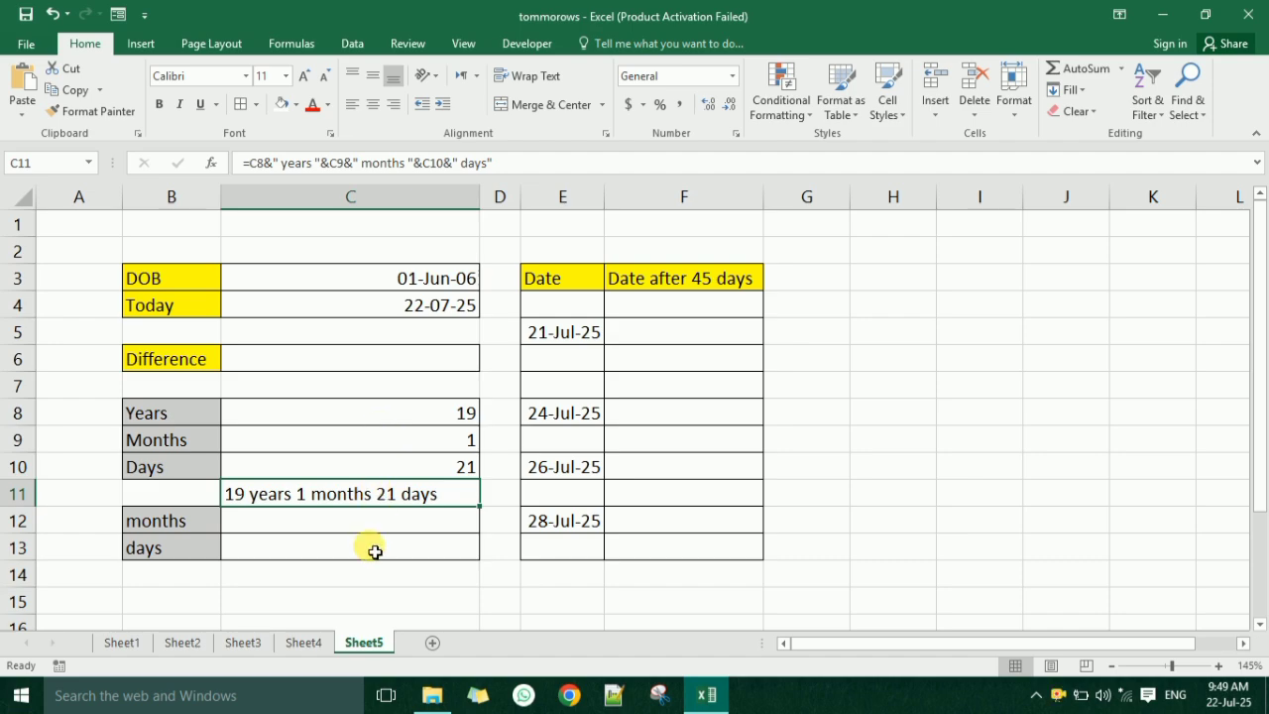
pyautogui.click(374, 551)
pyautogui.click(375, 491)
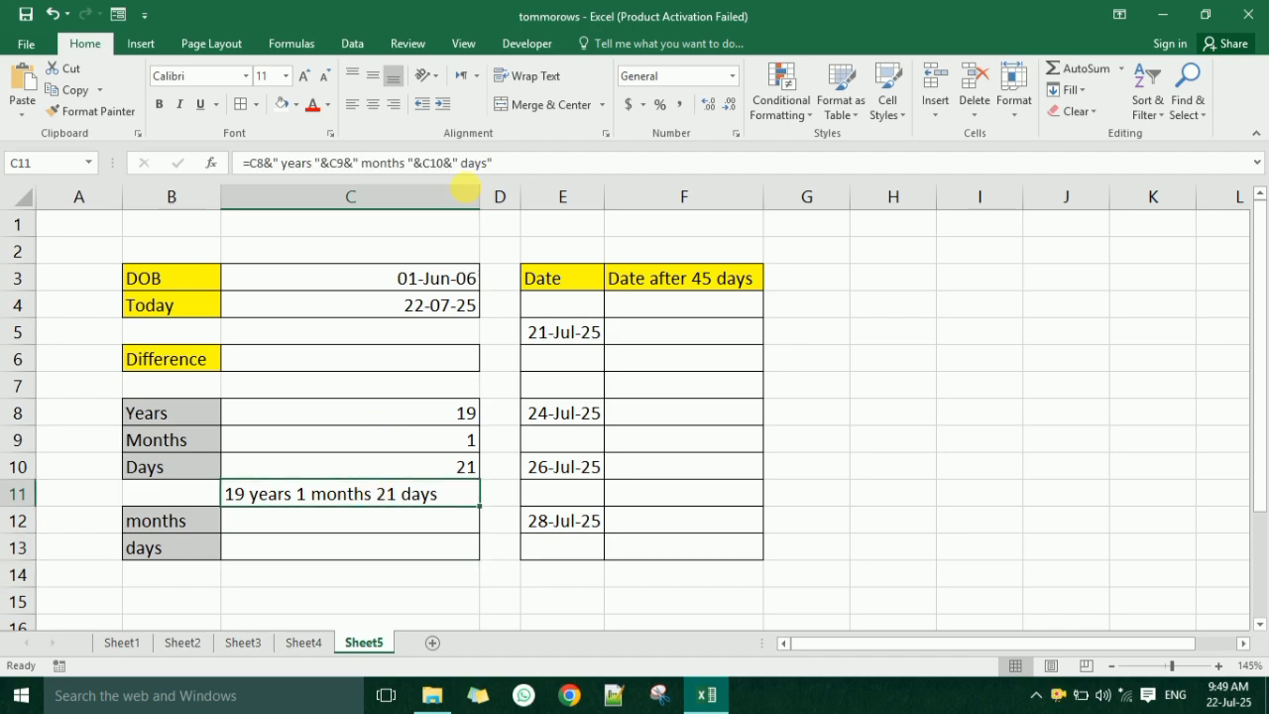
pyautogui.click(373, 104)
# Replace the DOB label in cell B3 with "start".
pyautogui.click(398, 359)
pyautogui.click(380, 279)
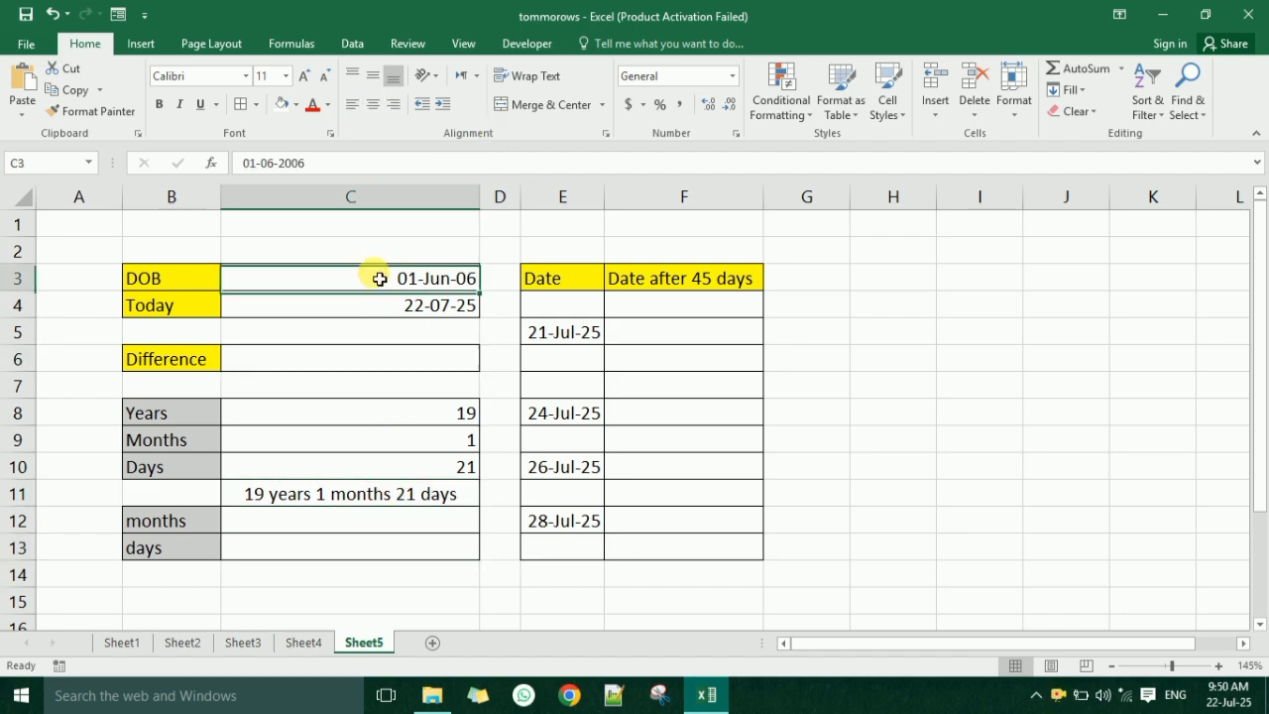
pyautogui.click(283, 325)
pyautogui.click(180, 282)
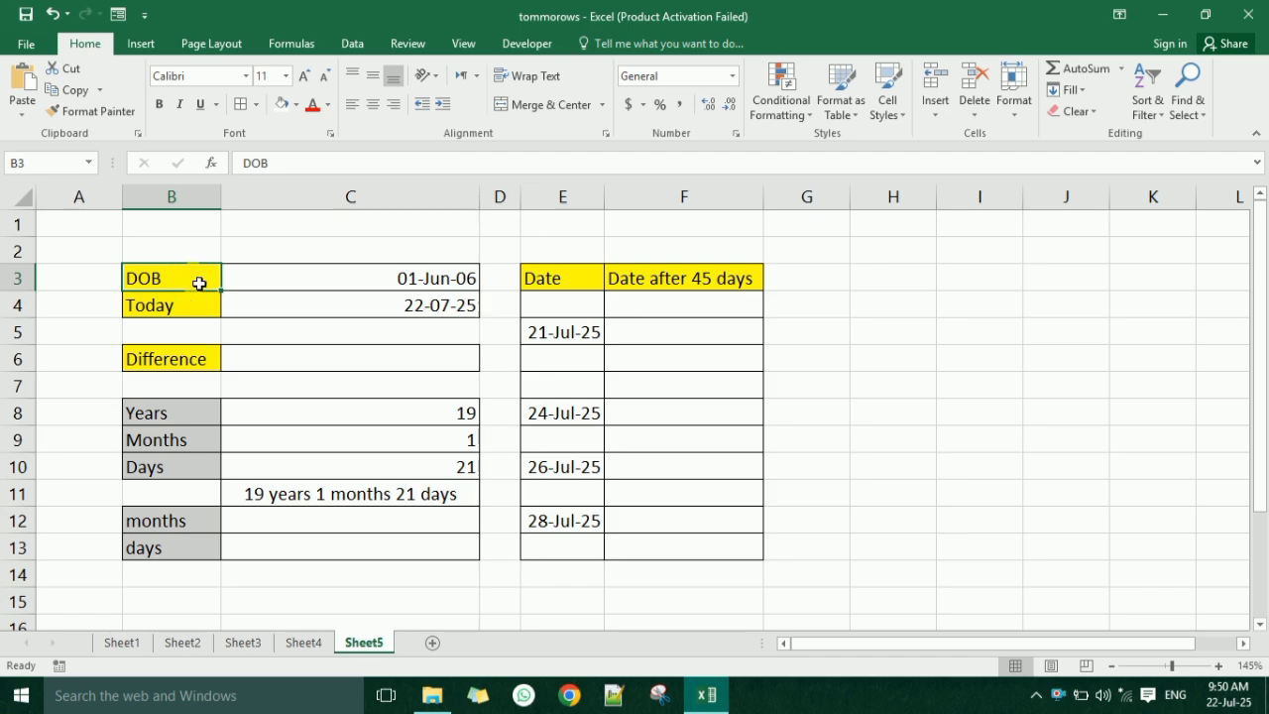
pyautogui.write('start')
pyautogui.press('Return')
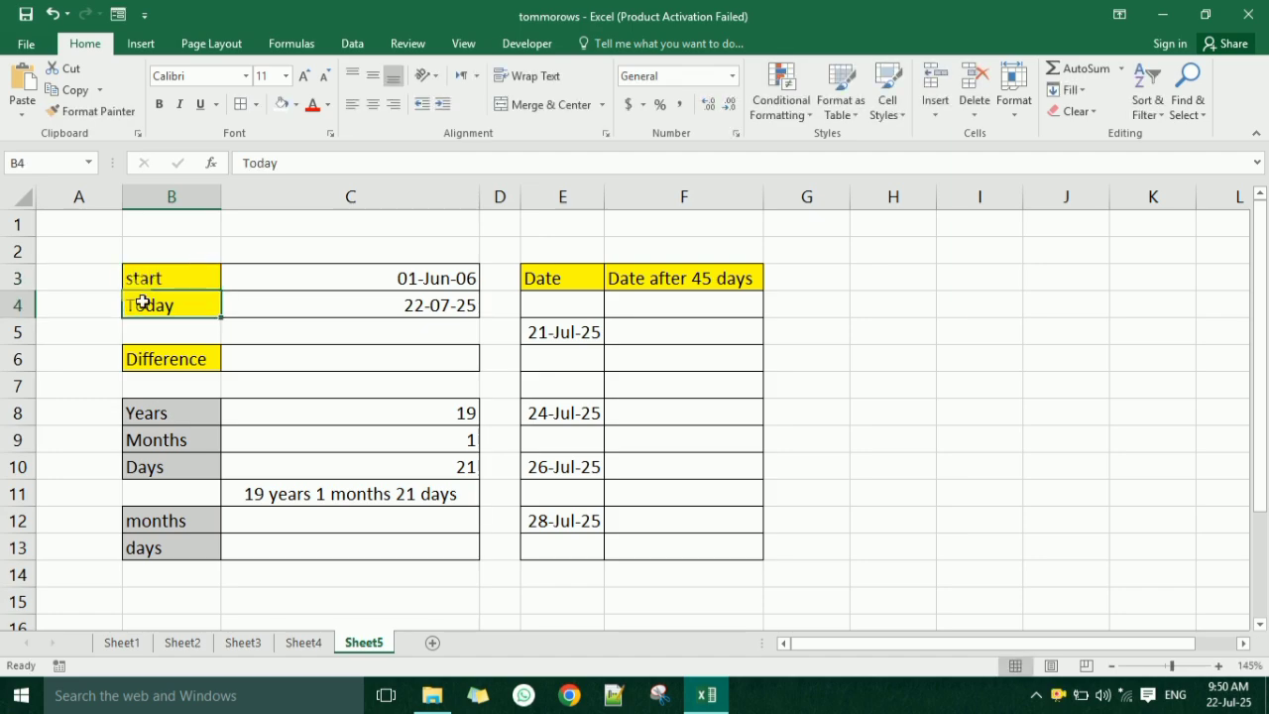
# Set the start date in cell C3 to 17jul2025.
pyautogui.click(428, 288)
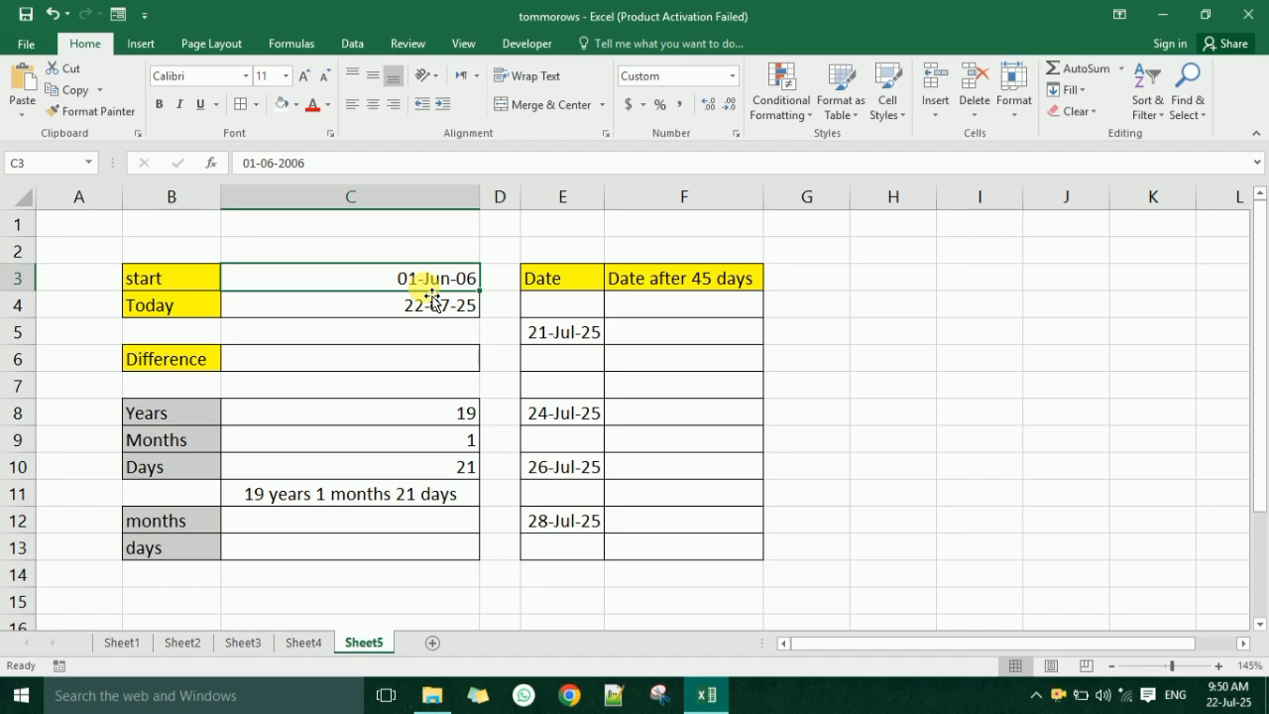
pyautogui.write('1')
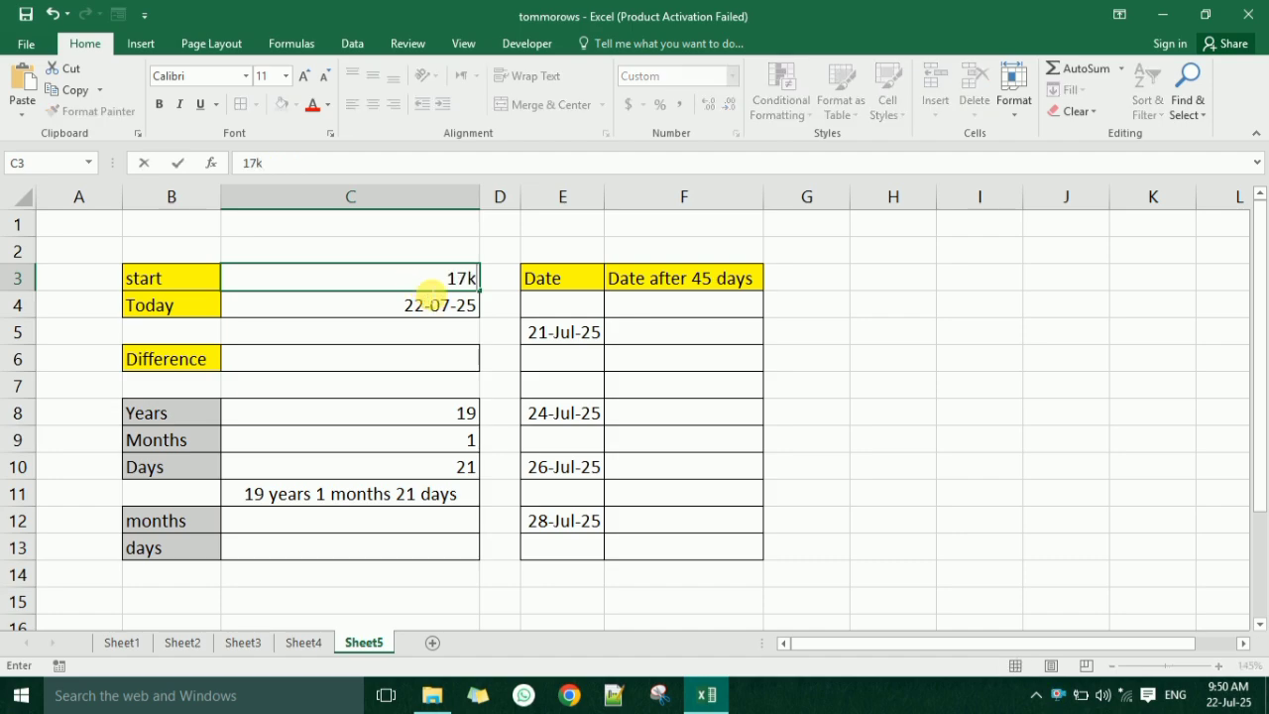
pyautogui.write('7jul20-25')
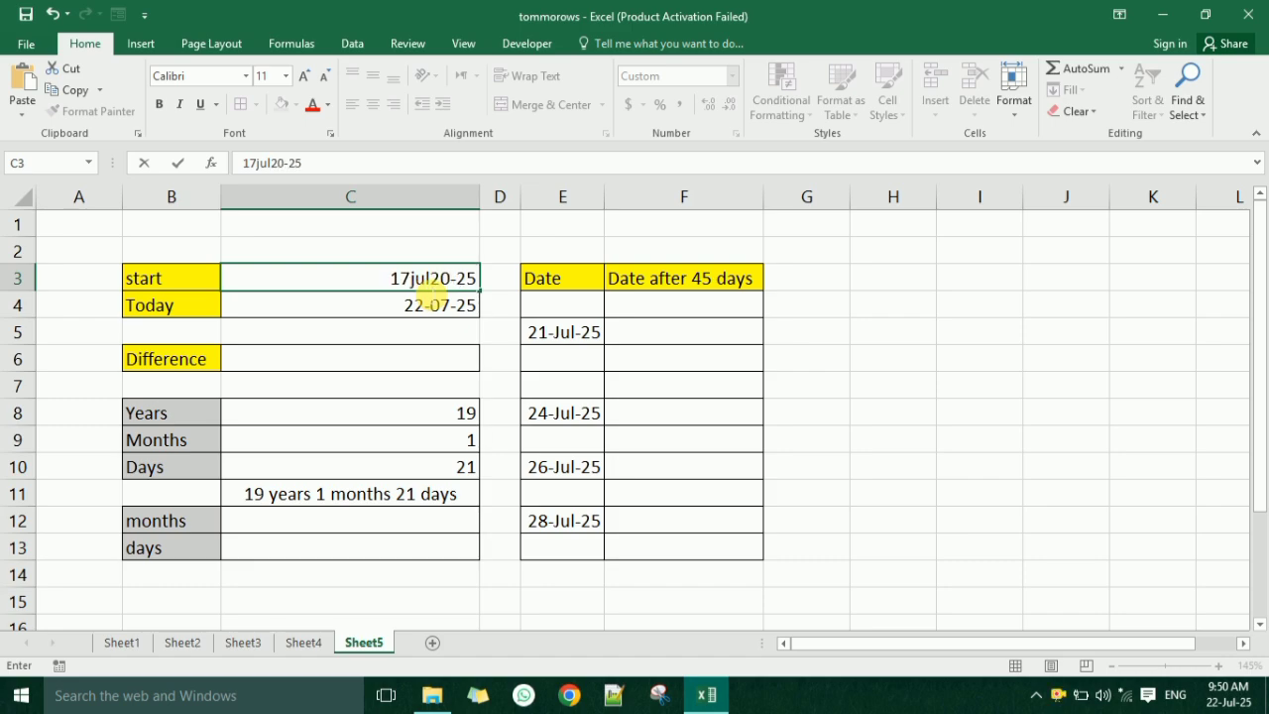
pyautogui.press('Return')
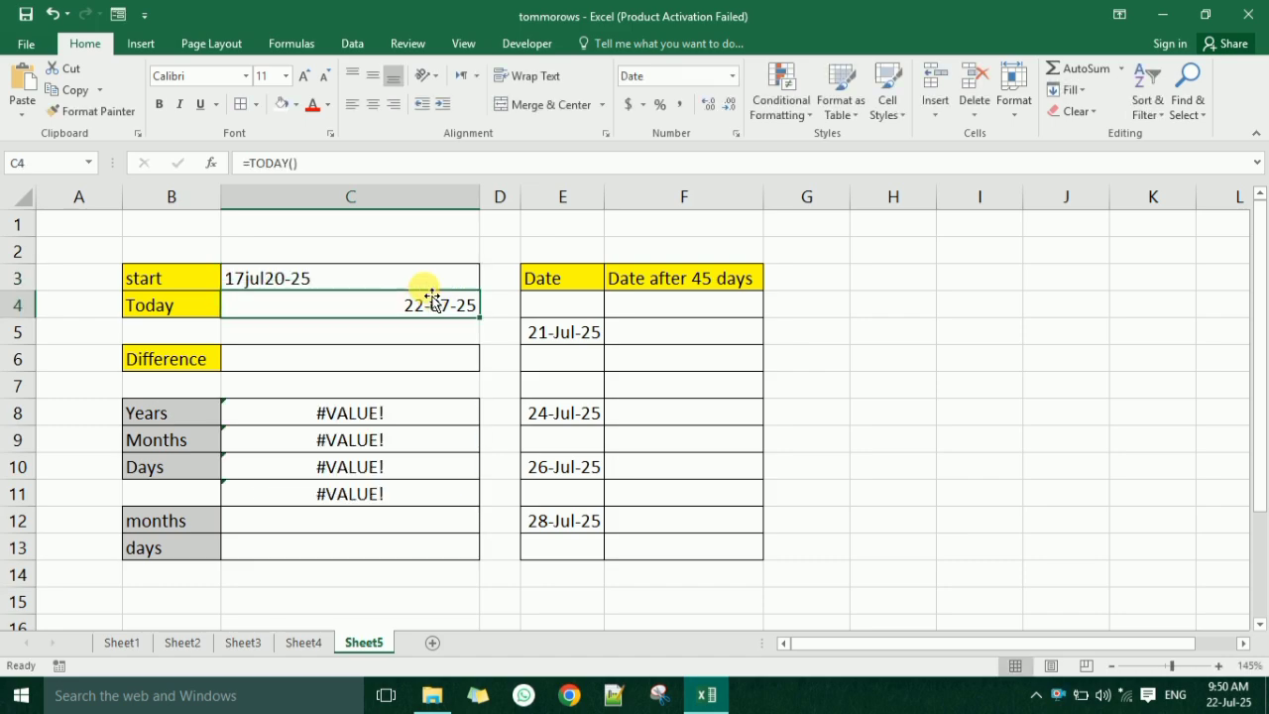
pyautogui.click(340, 284)
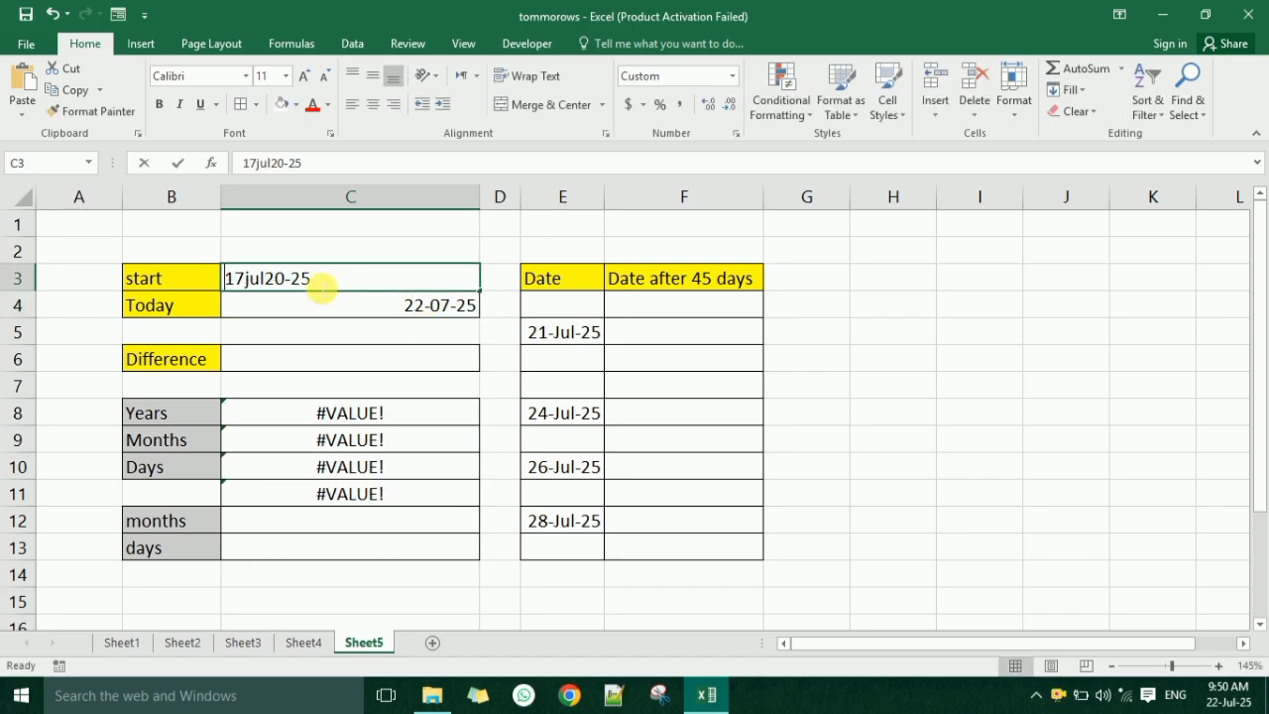
pyautogui.doubleClick(302, 284)
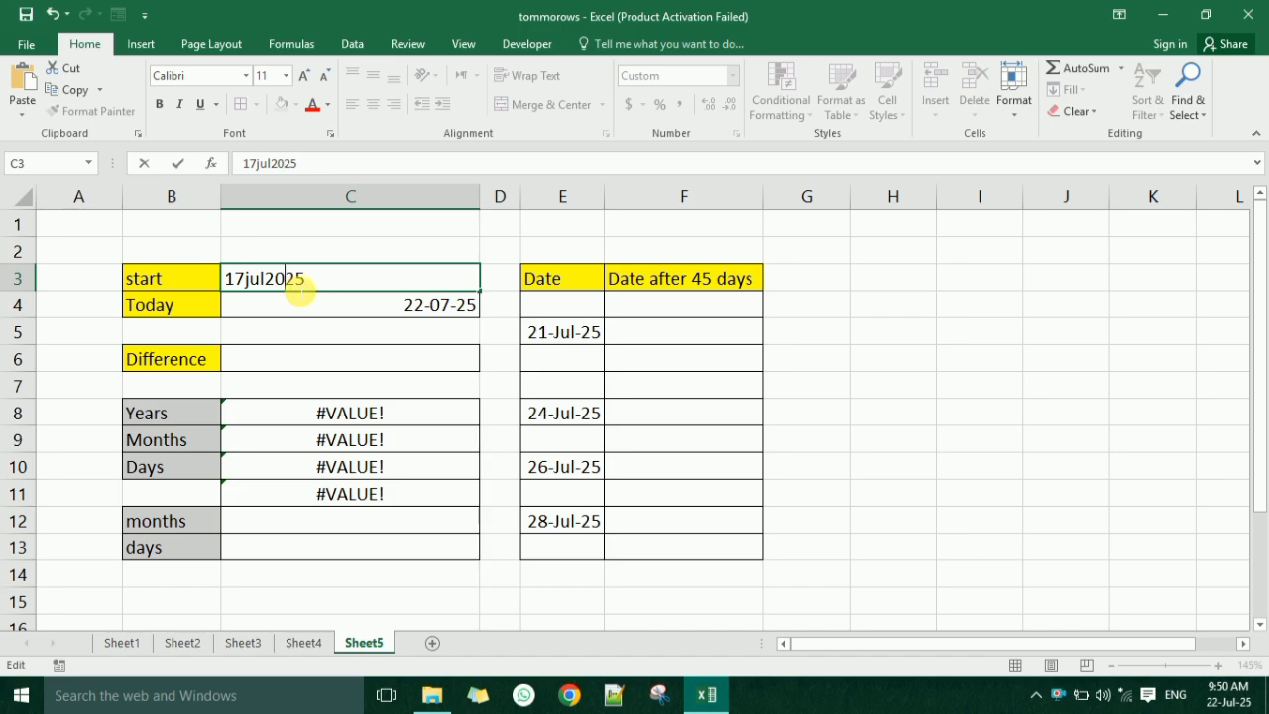
pyautogui.press('Return')
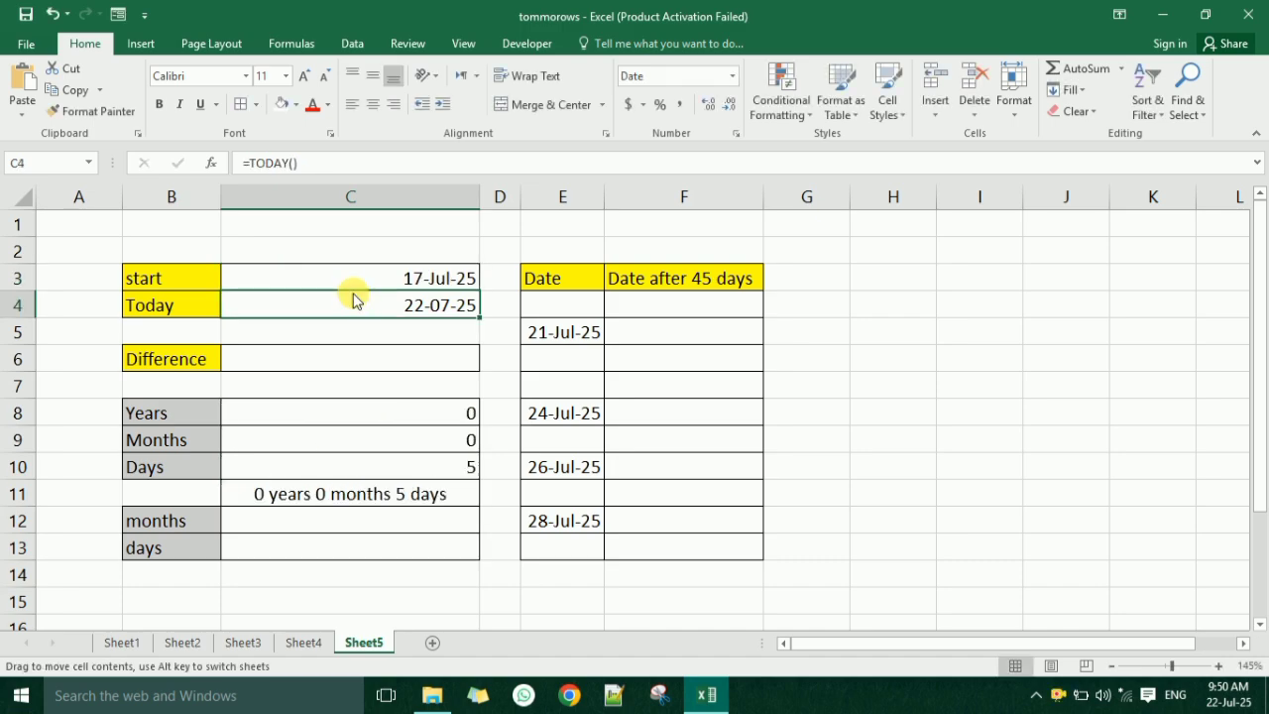
# Clear the years, months, days and combined text results in cells C8:C11.
pyautogui.click(361, 414)
pyautogui.moveTo(369, 454); pyautogui.dragTo(368, 498)
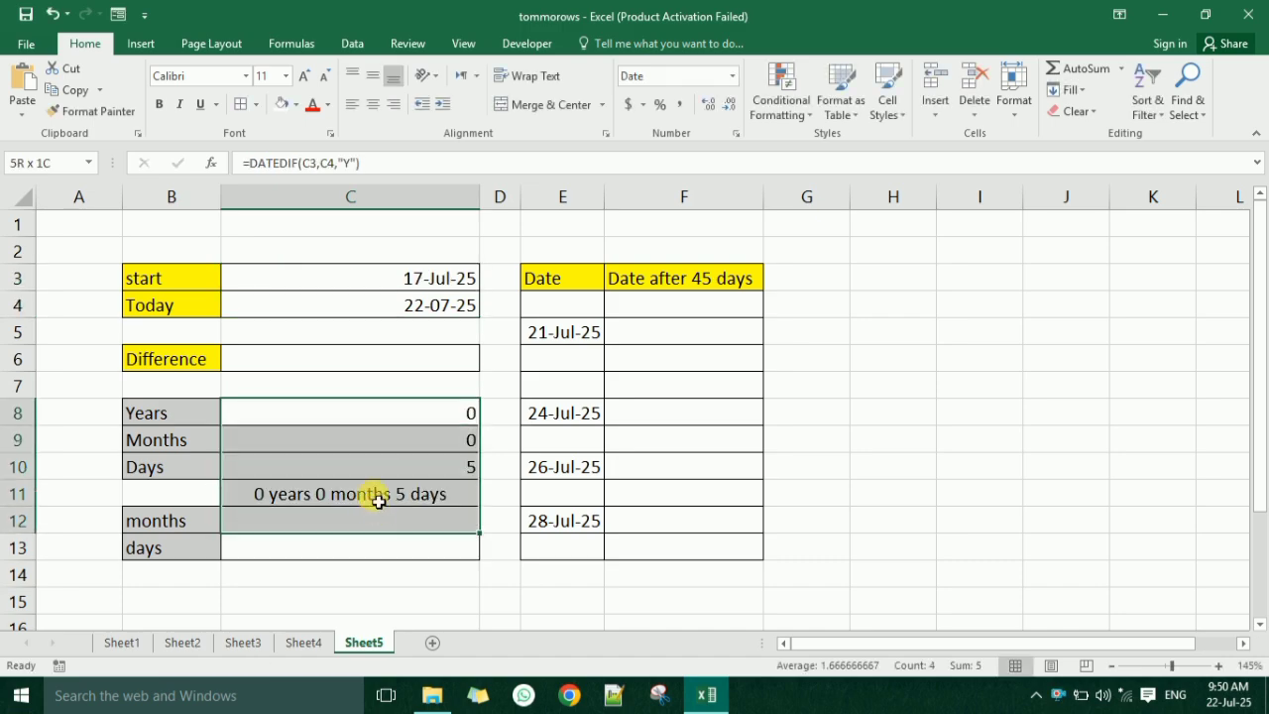
pyautogui.press('Delete')
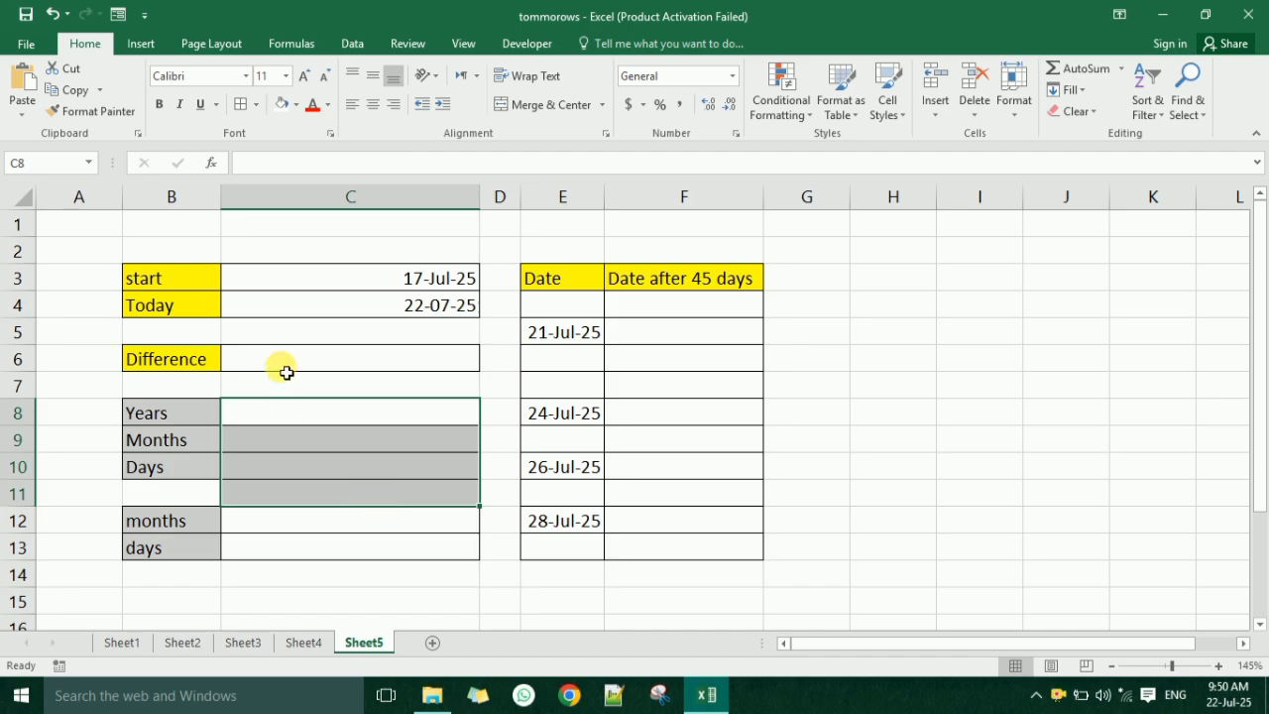
# Calculate the difference between today and the start date in cell C6 with the formula =C4-C3.
pyautogui.click(286, 342)
pyautogui.click(286, 360)
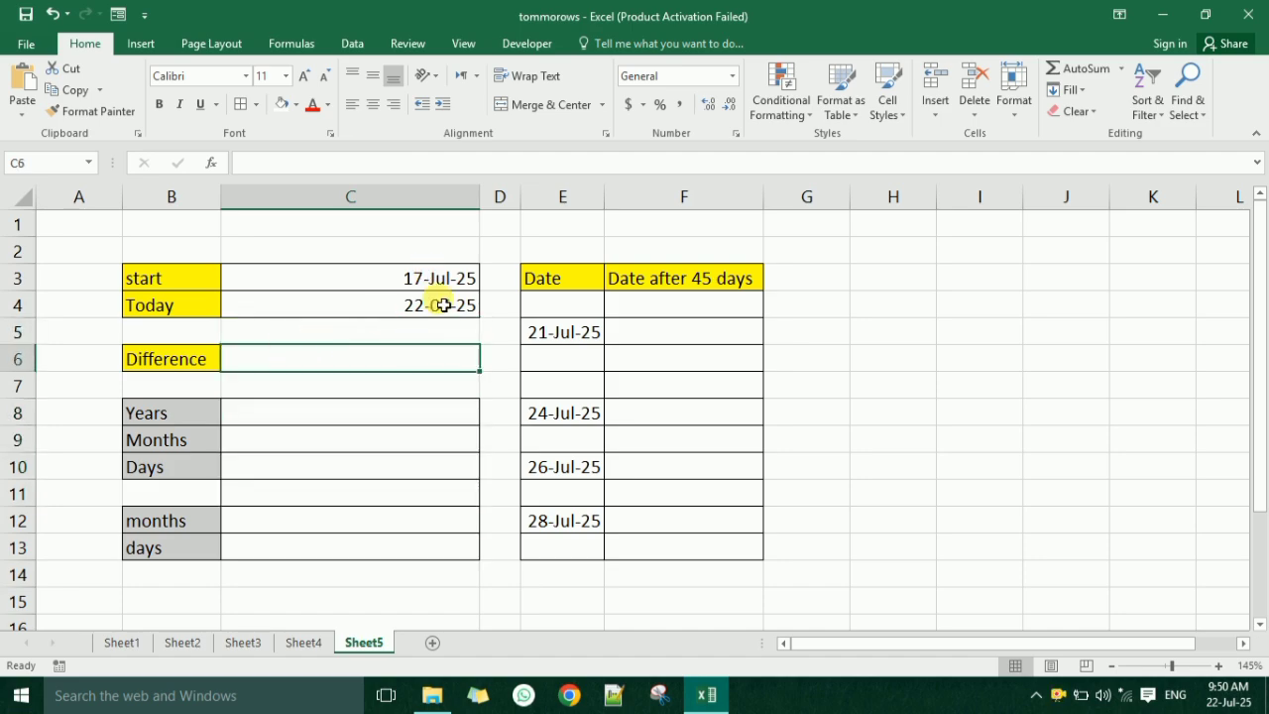
pyautogui.click(442, 277)
pyautogui.click(446, 312)
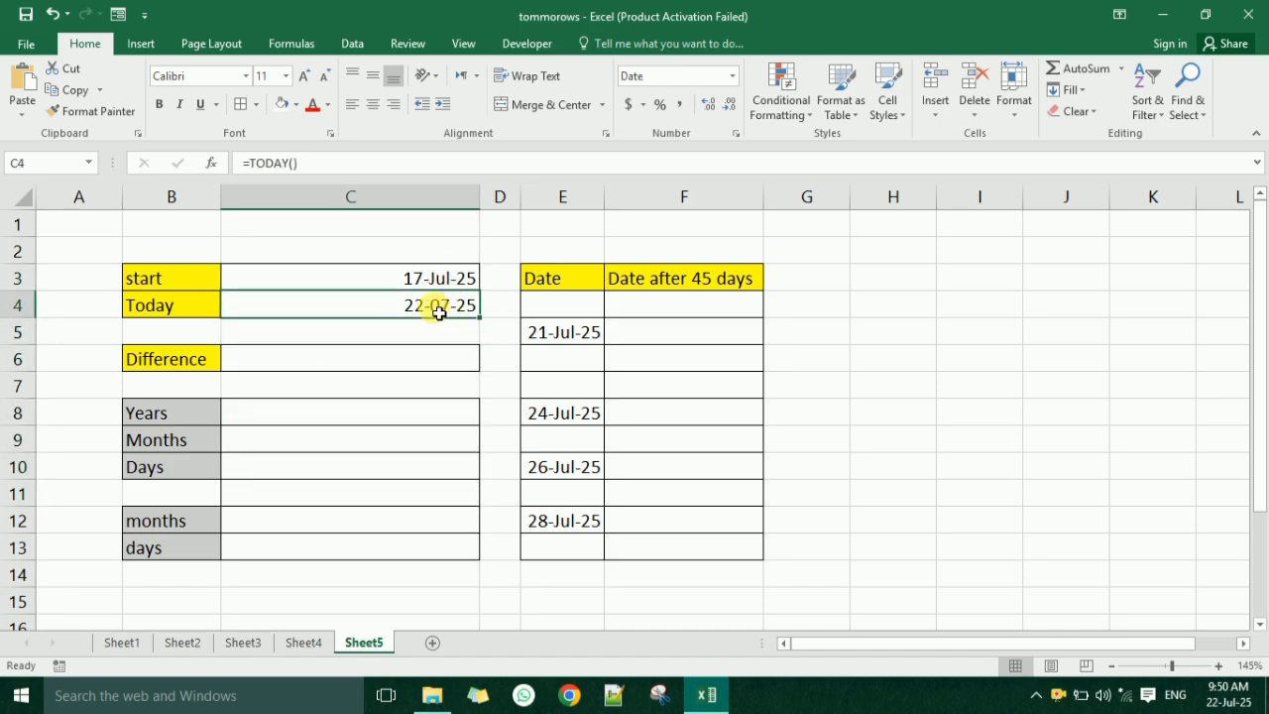
pyautogui.click(347, 368)
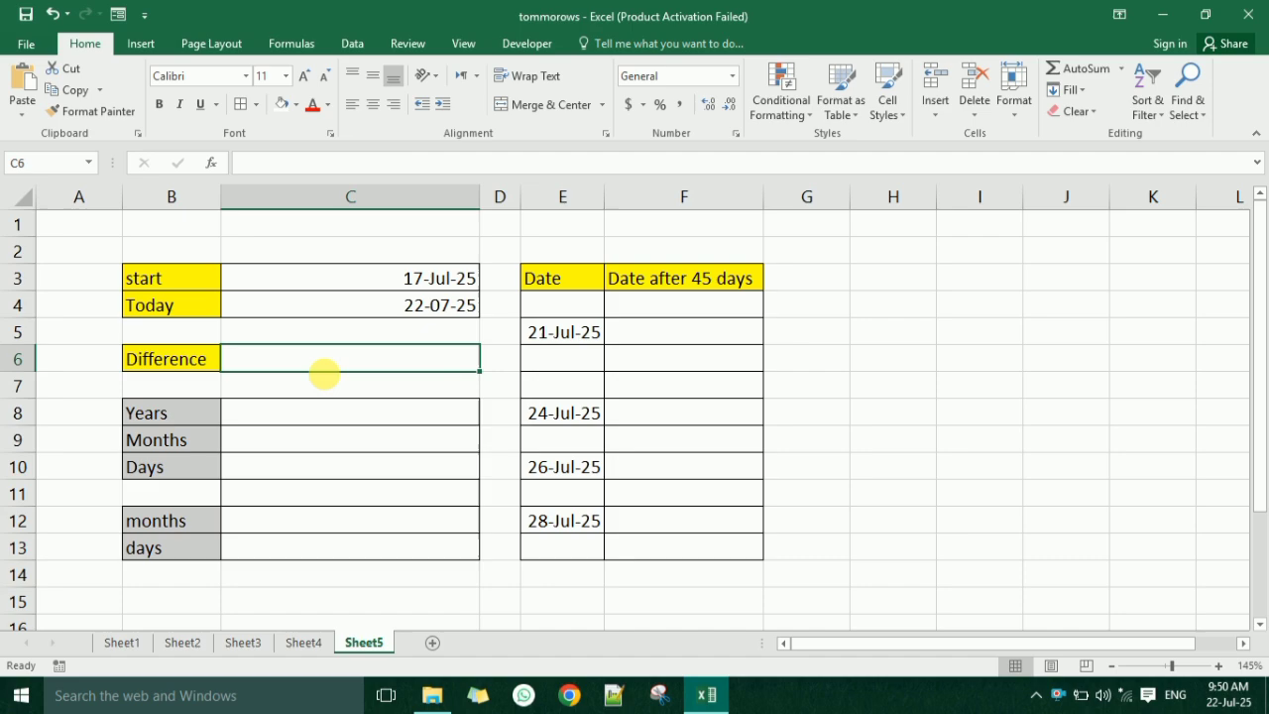
pyautogui.write('=')
pyautogui.click(406, 312)
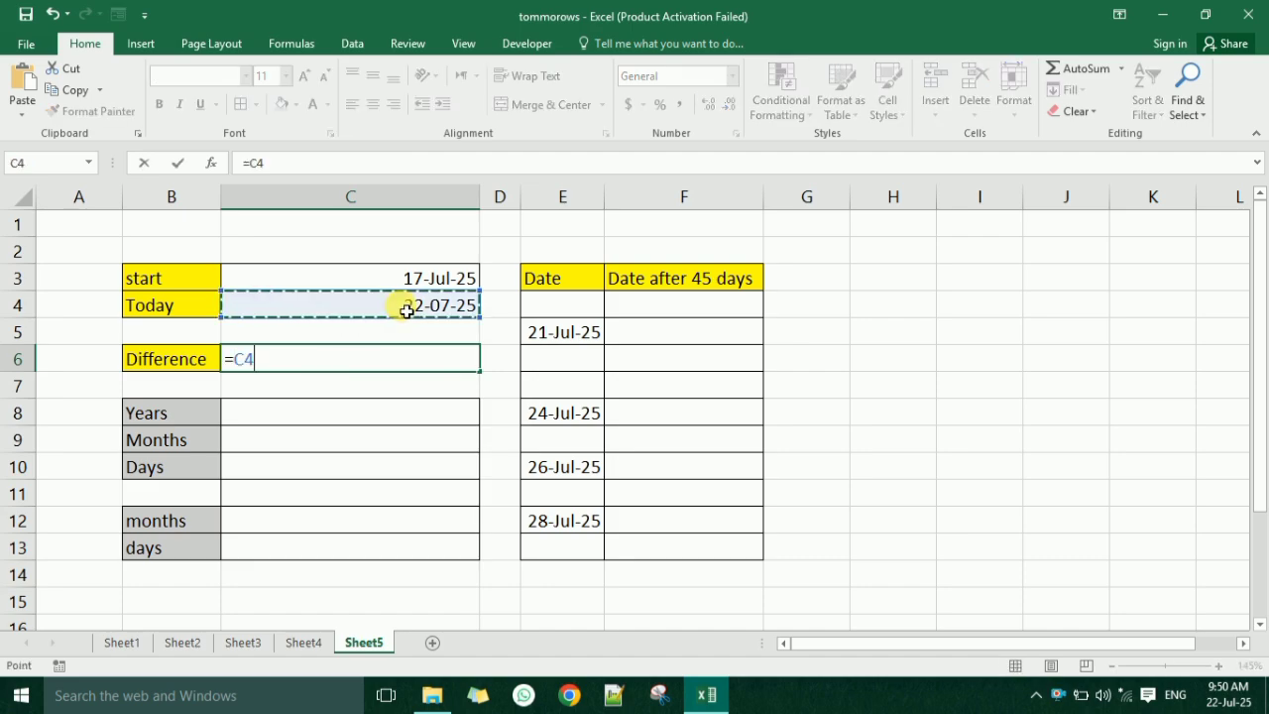
pyautogui.write('-')
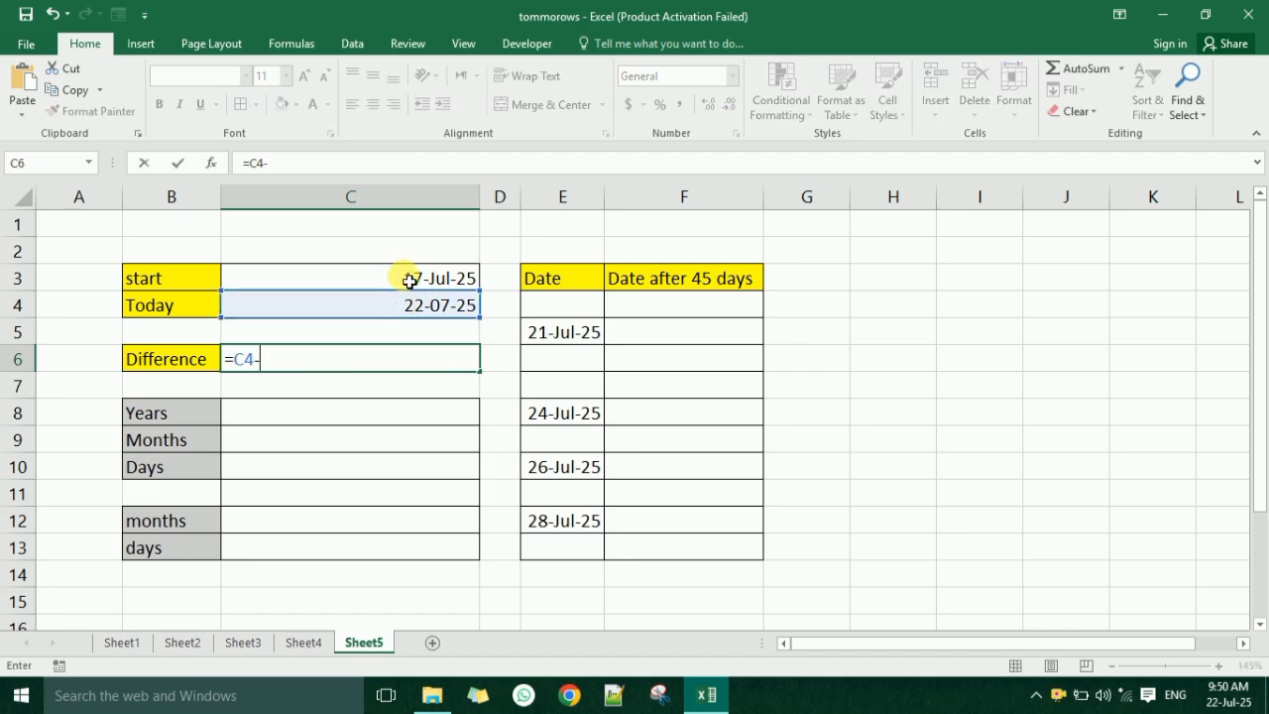
pyautogui.click(409, 282)
pyautogui.press('Return')
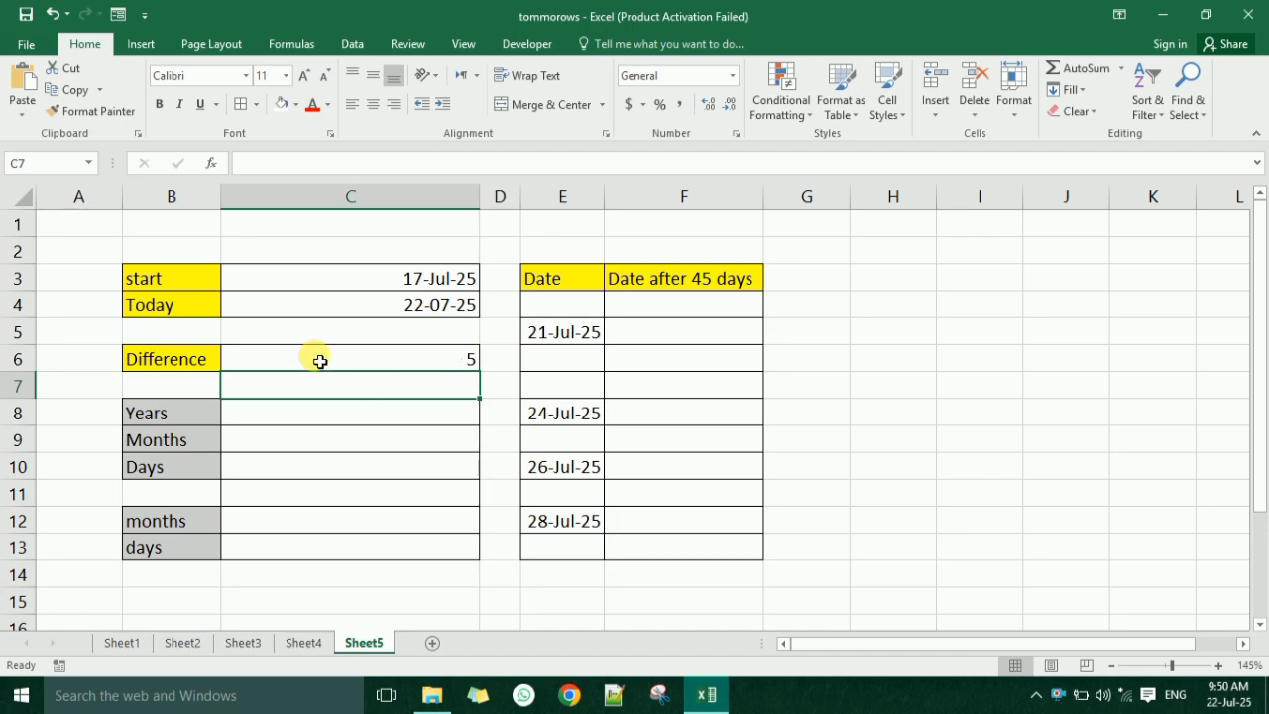
pyautogui.click(320, 360)
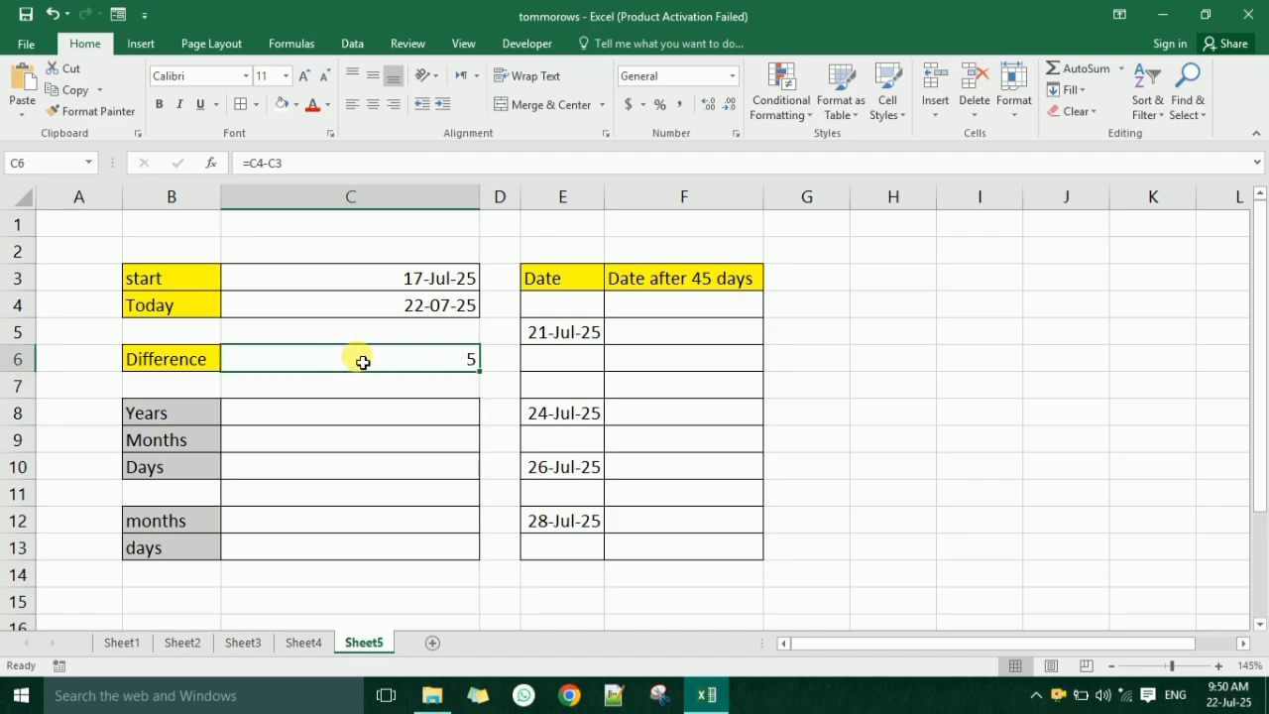
# Undo the subtraction formula in C6 and the clearing of cells C8:C11.
pyautogui.hotkey('ctrl', 'z')
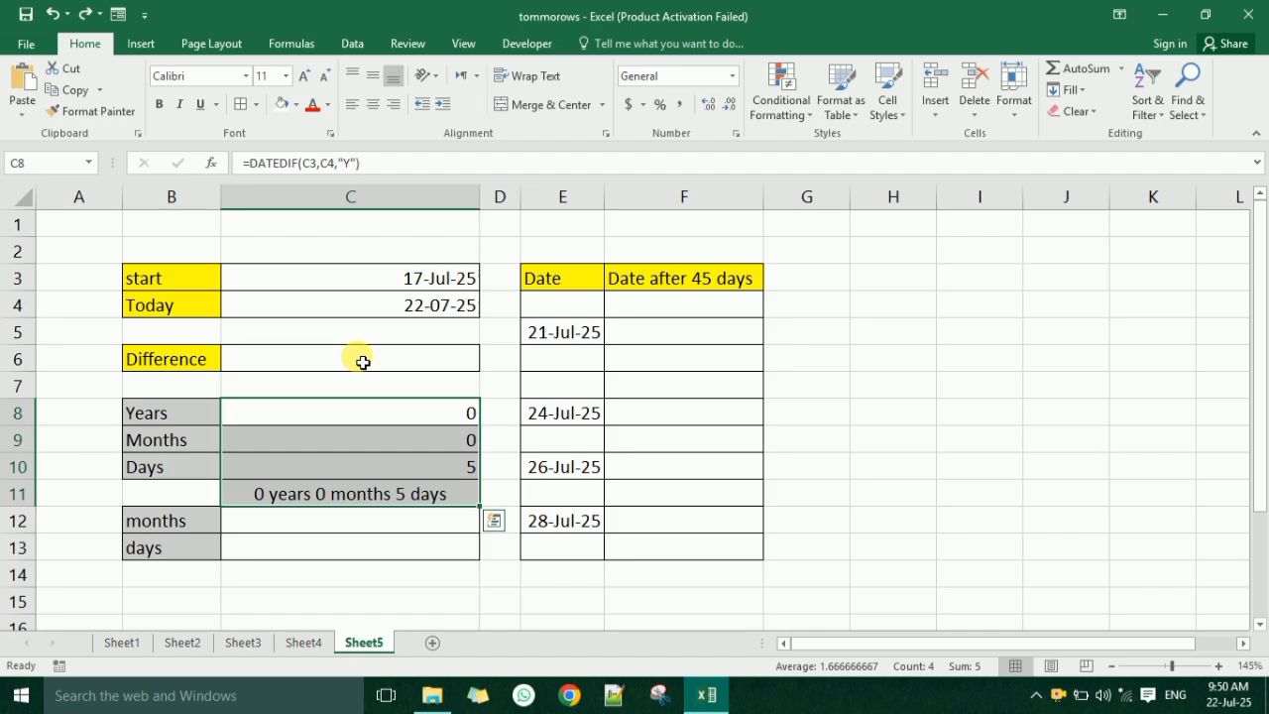
pyautogui.hotkey('ctrl', 'q')
# Replace the start label in cell B3 with "DOB".
pyautogui.click(209, 291)
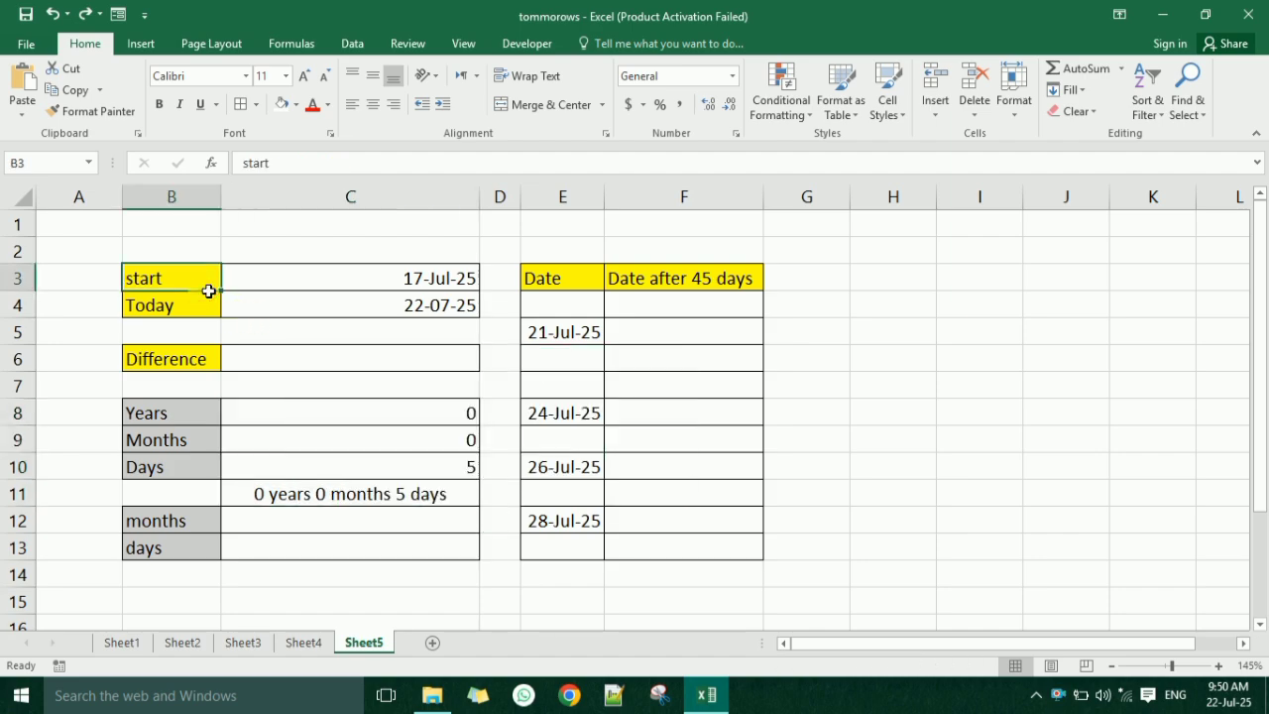
pyautogui.write('DOB')
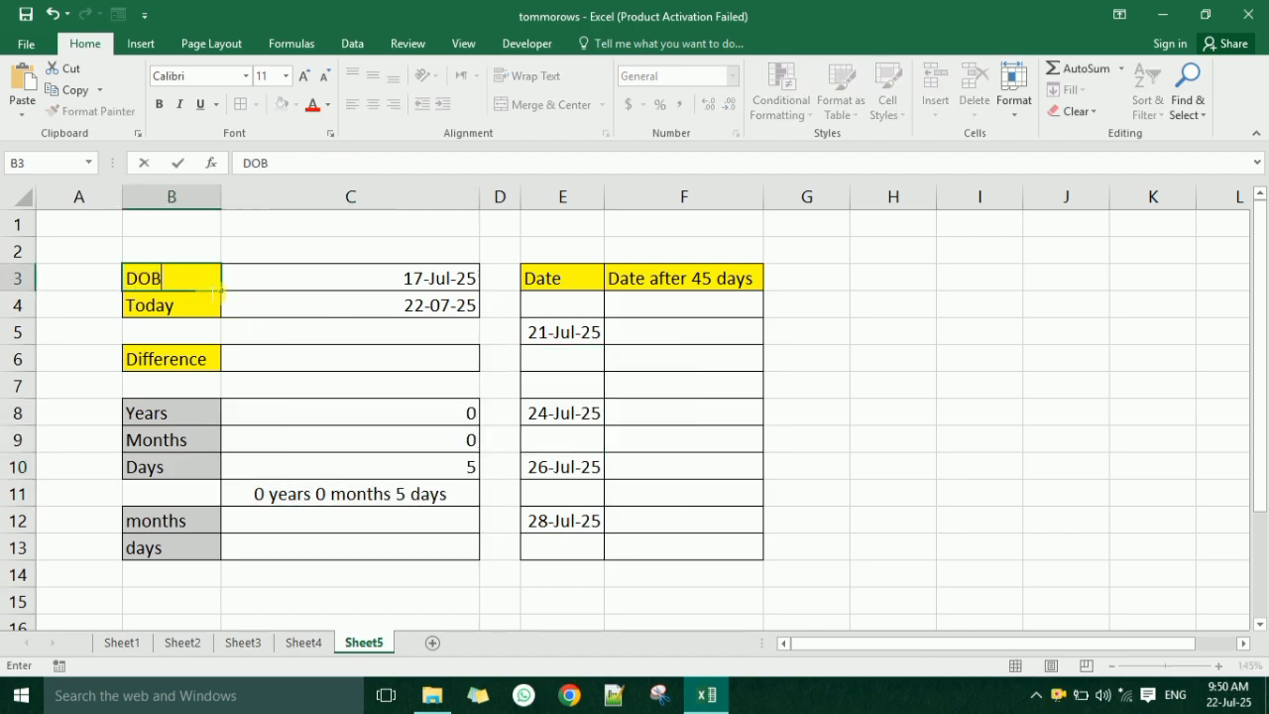
pyautogui.press('Return')
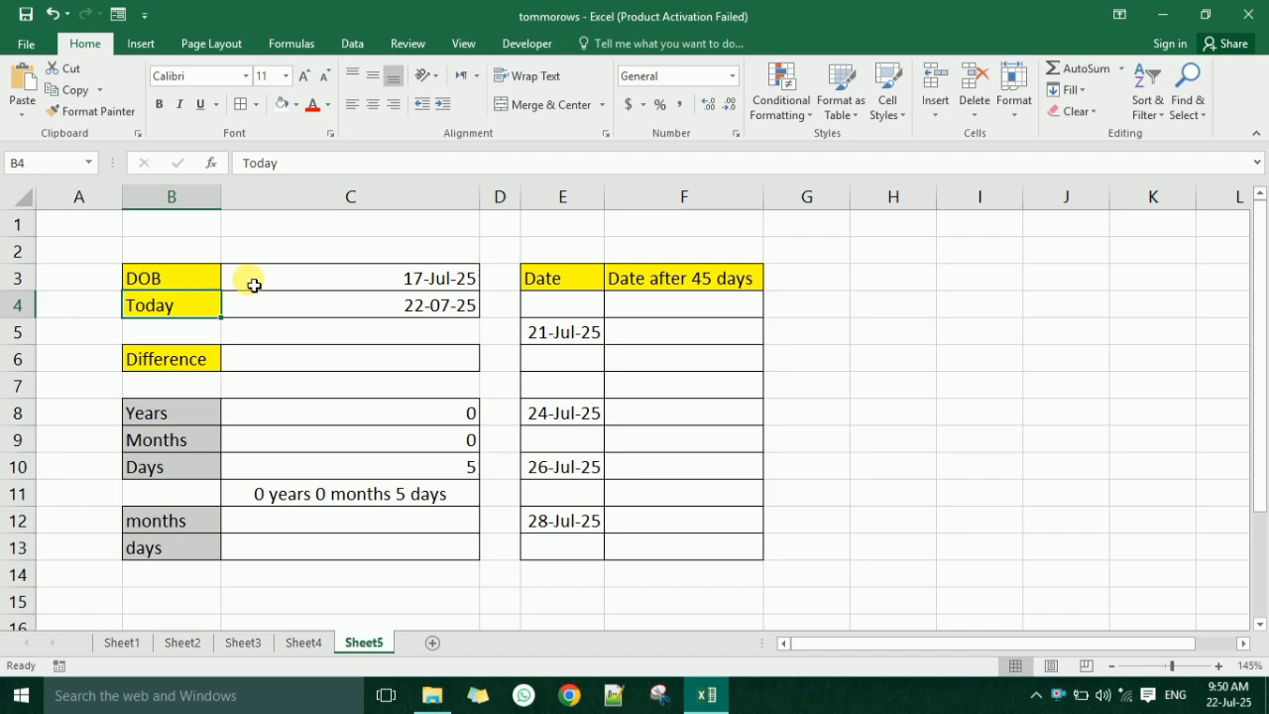
# Replace the start date in cell C3 with the date of birth and review the recalculated results below it.
pyautogui.click(254, 287)
pyautogui.press('Delete')
pyautogui.write('16')
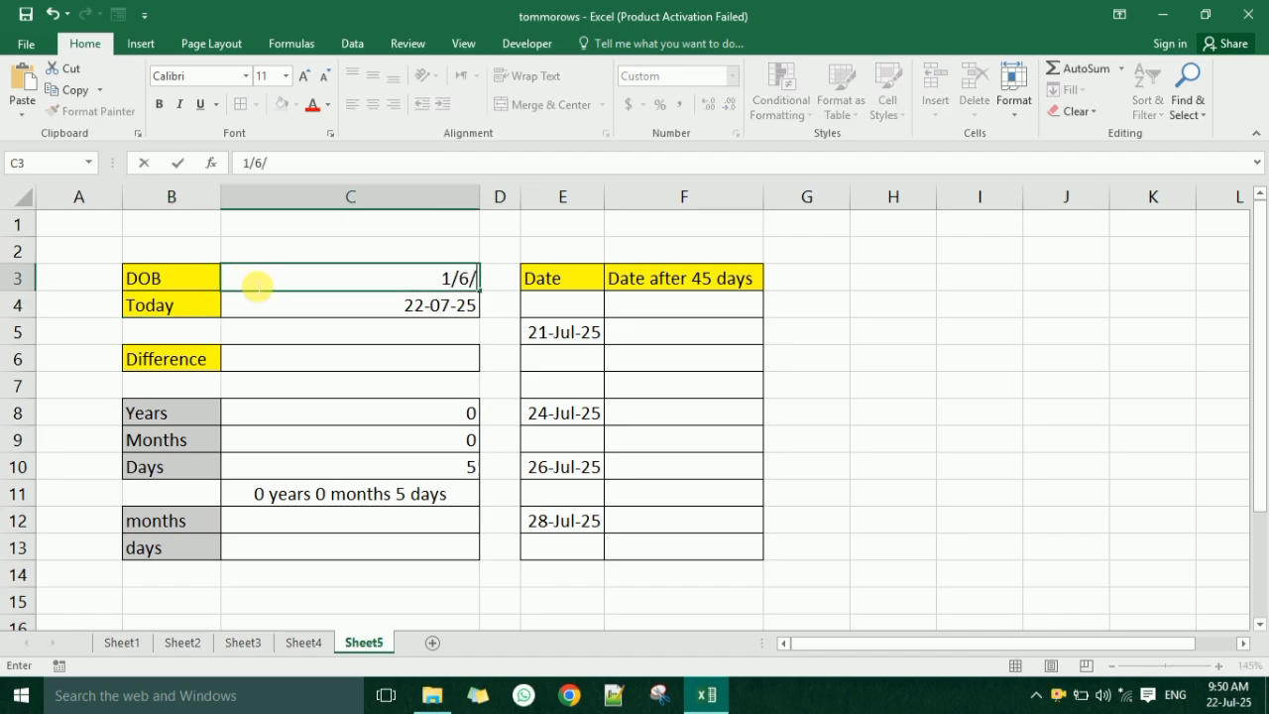
pyautogui.write('/2006')
pyautogui.press('Return')
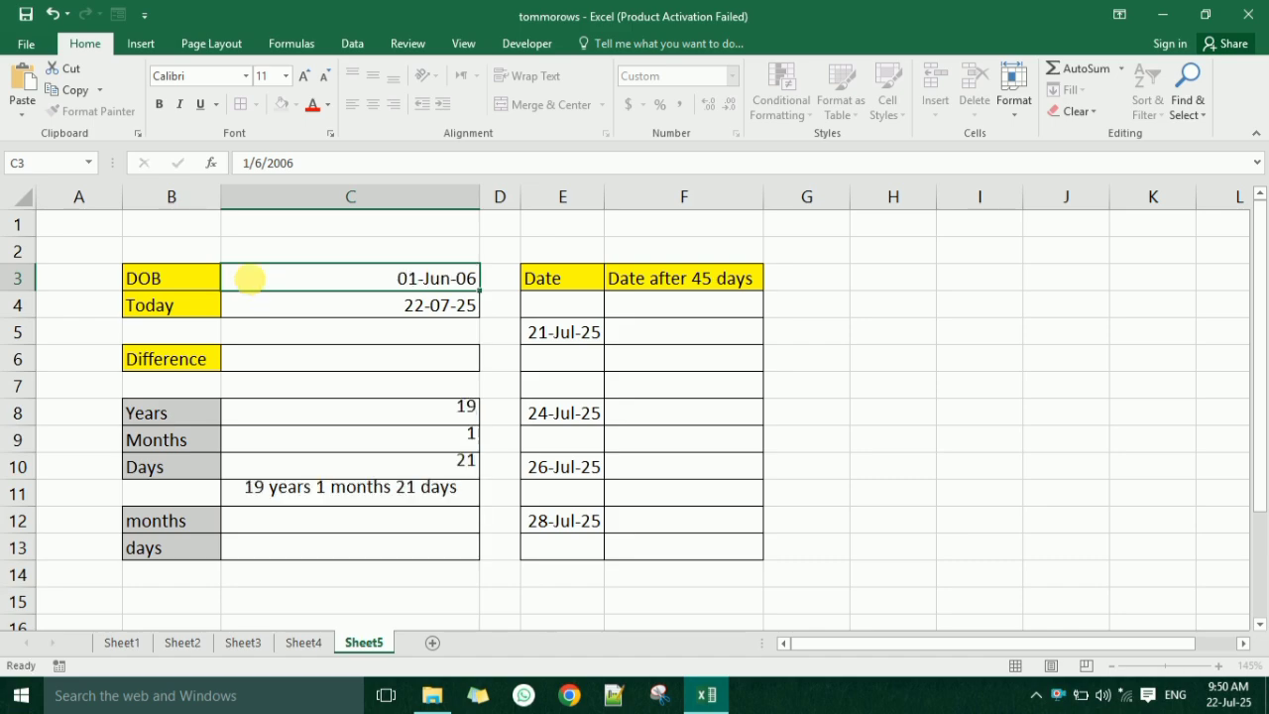
pyautogui.click(337, 359)
pyautogui.click(387, 484)
pyautogui.click(387, 442)
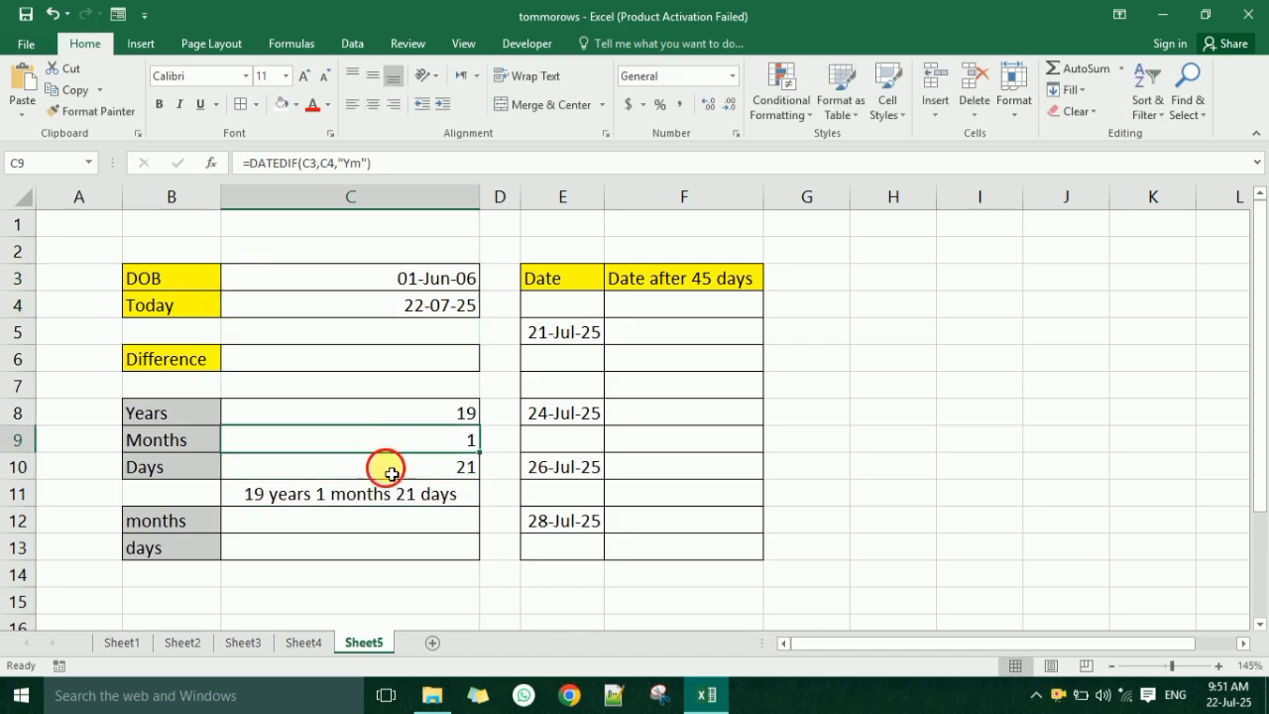
pyautogui.click(387, 467)
# Calculate the total months between the date of birth and today in cell C12 with =DATEDIF(C3,C4,"m").
pyautogui.moveTo(340, 294); pyautogui.dragTo(341, 313)
pyautogui.click(357, 526)
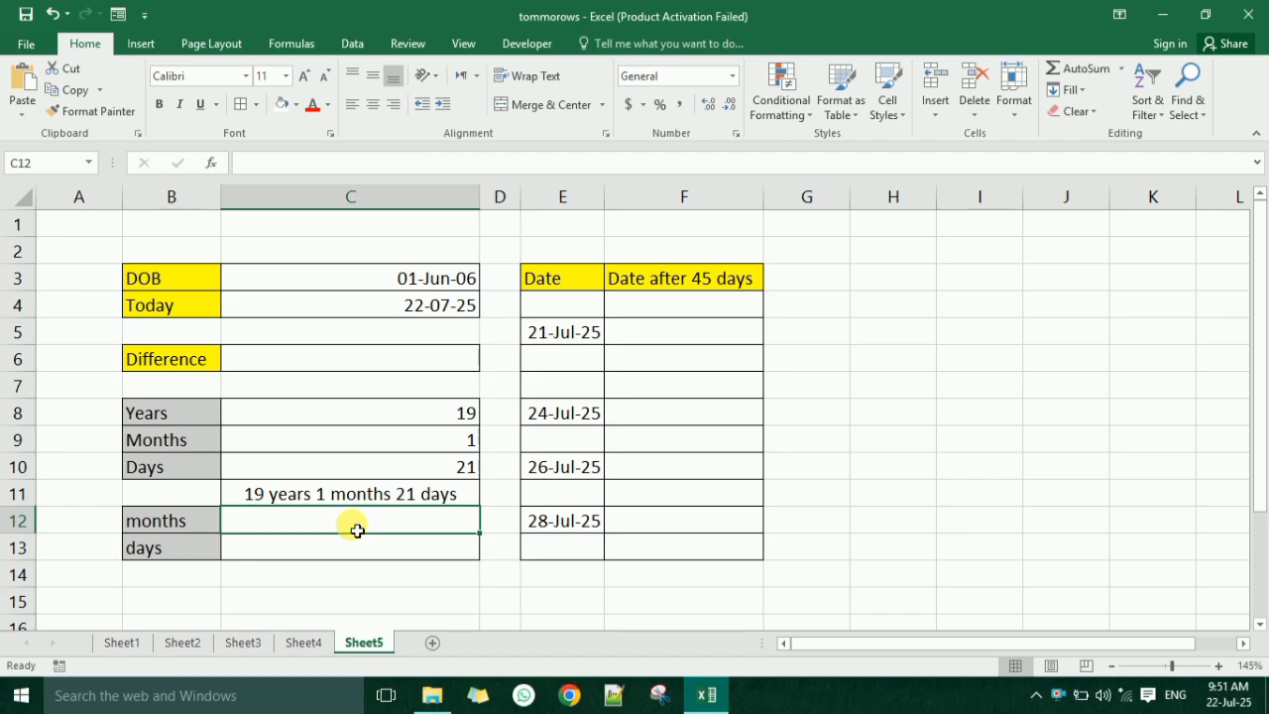
pyautogui.write('=d')
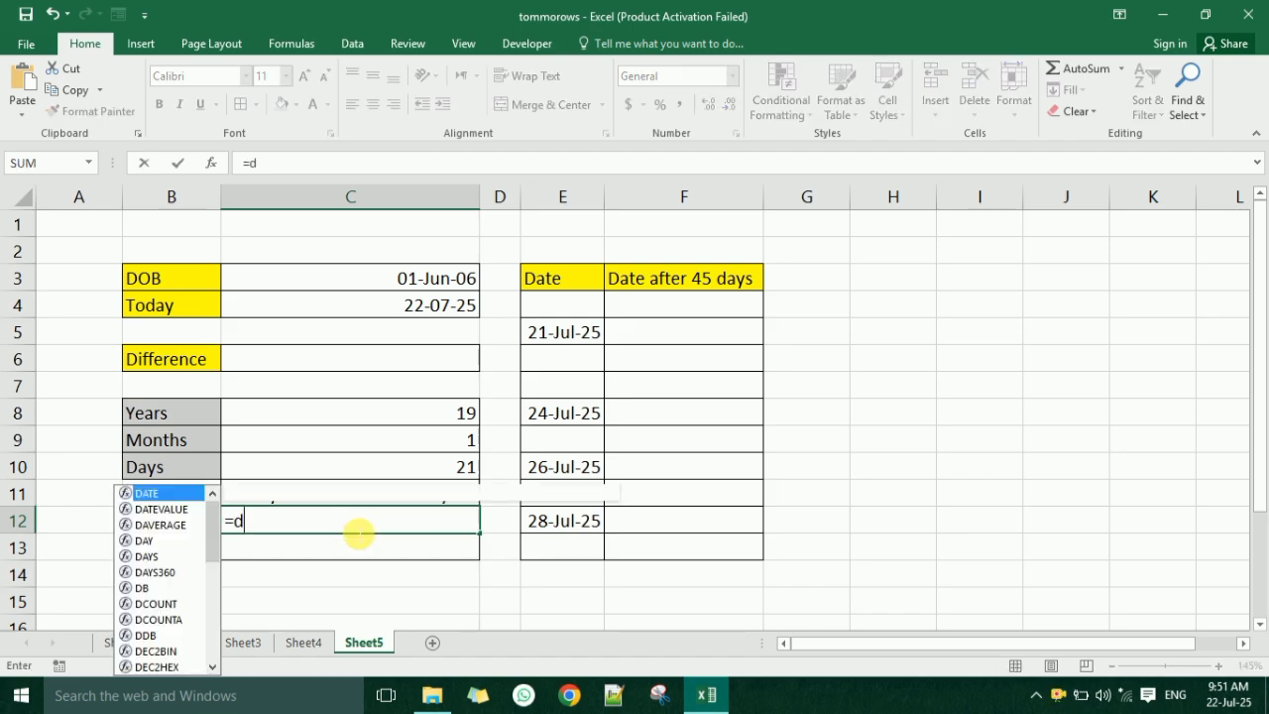
pyautogui.write('atedif')
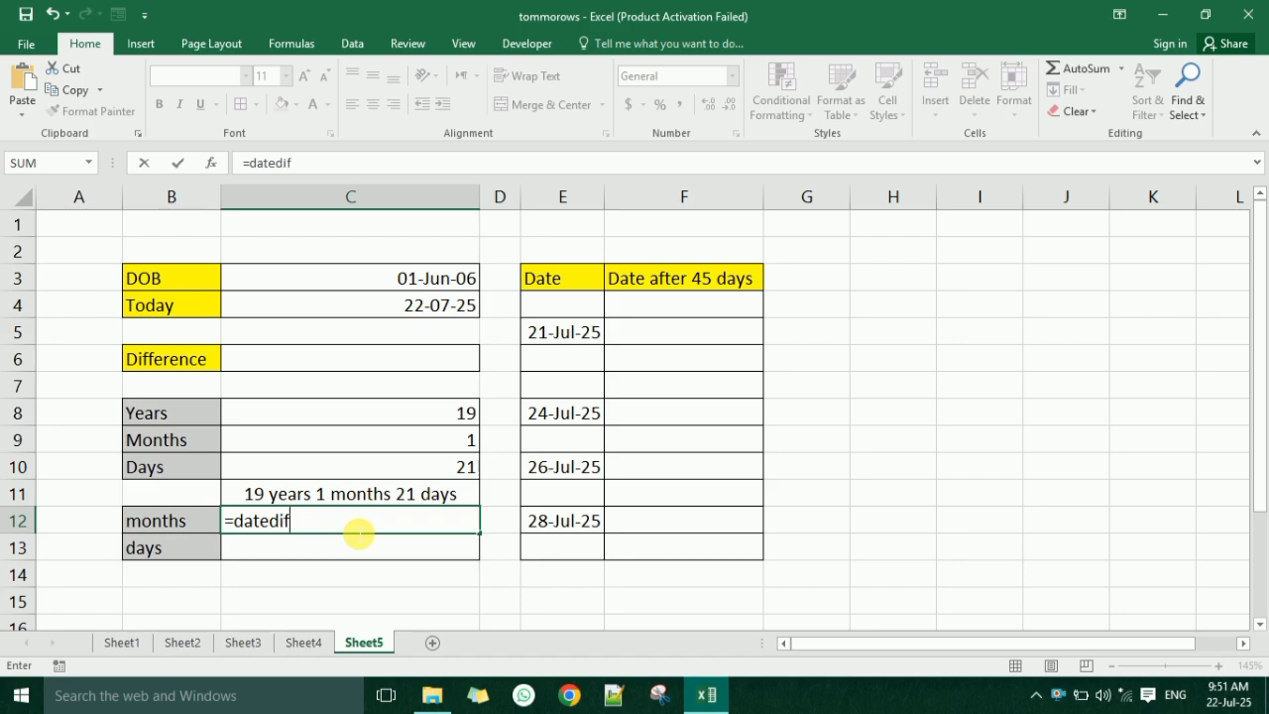
pyautogui.write('(')
pyautogui.click(397, 283)
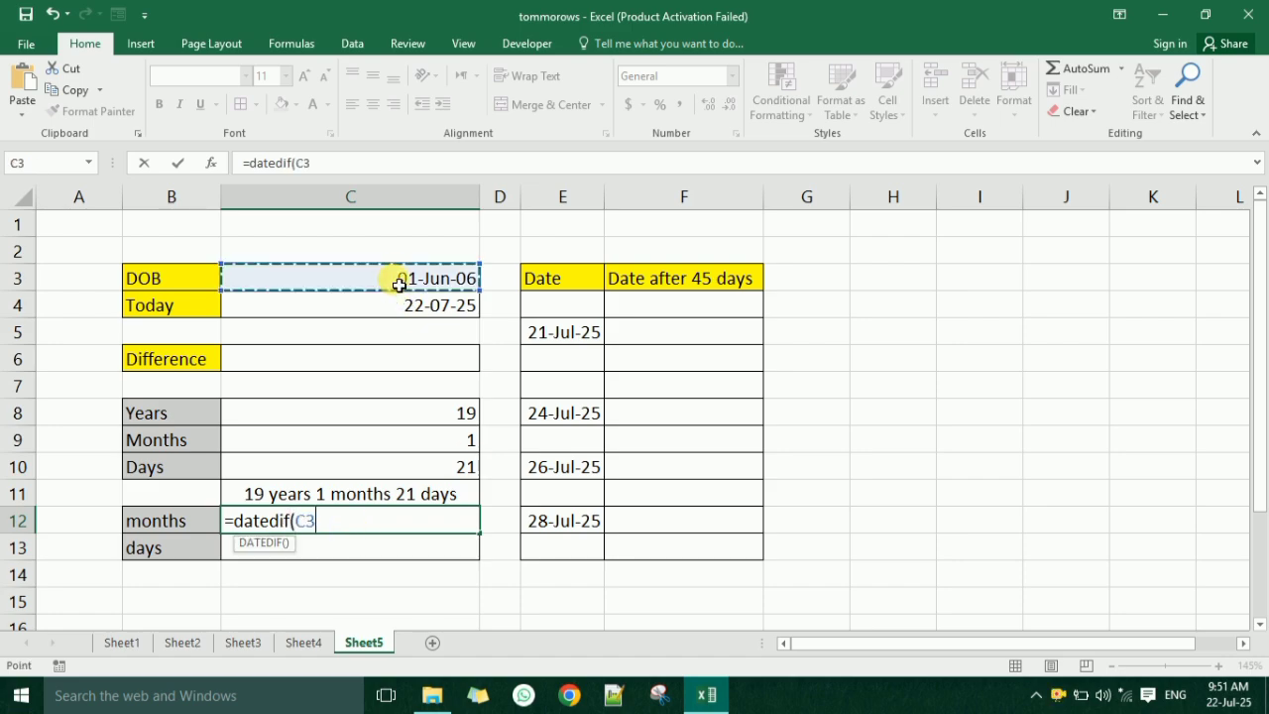
pyautogui.write(',')
pyautogui.click(410, 308)
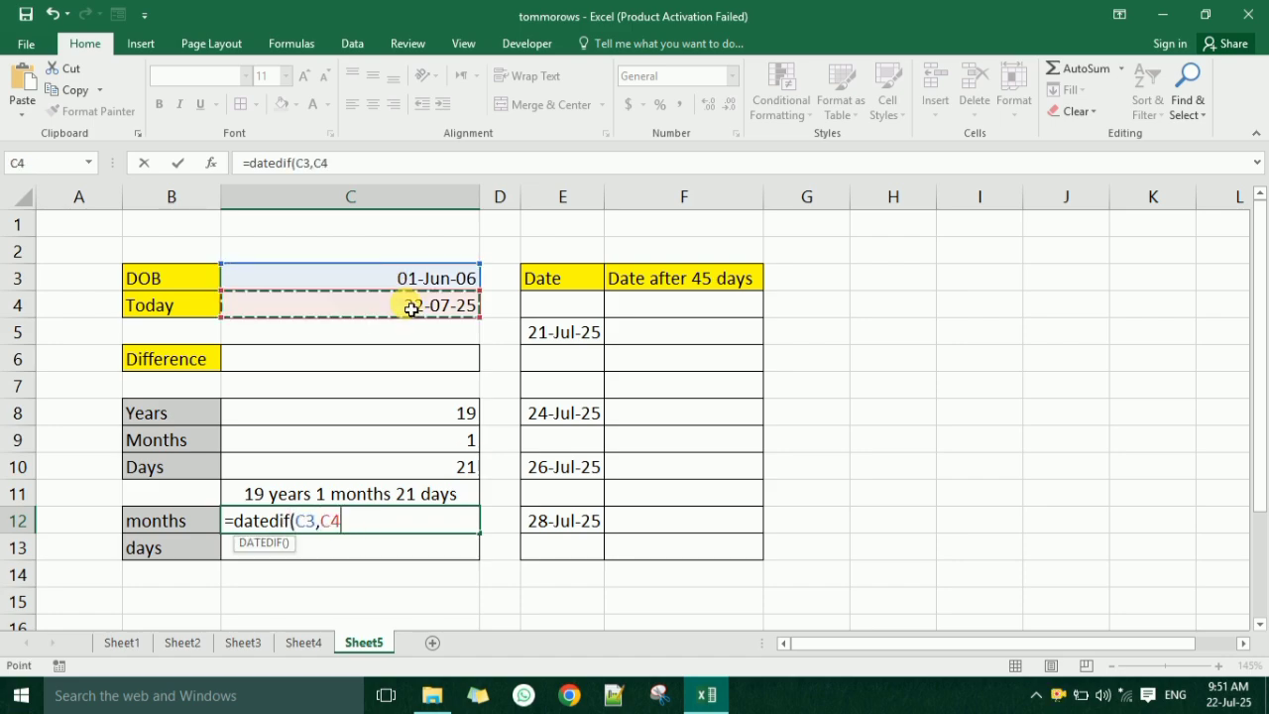
pyautogui.write(',')
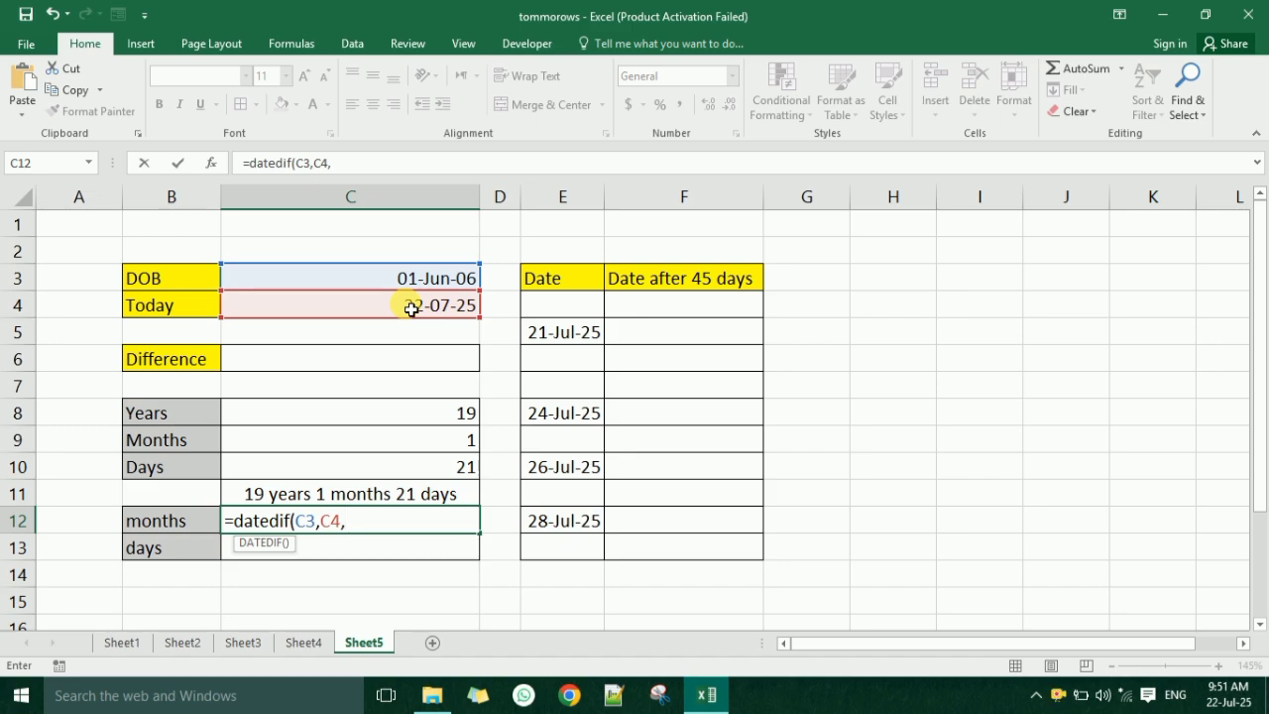
pyautogui.click(401, 528)
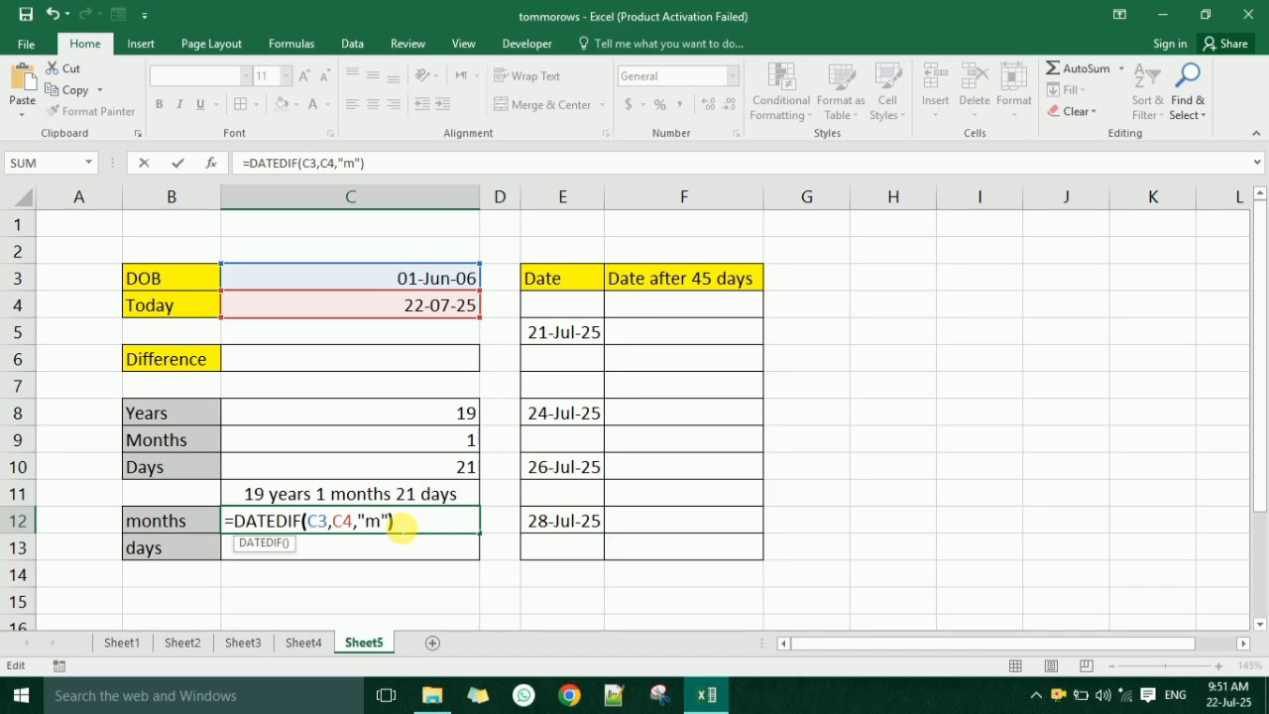
pyautogui.press('Return')
pyautogui.click(400, 526)
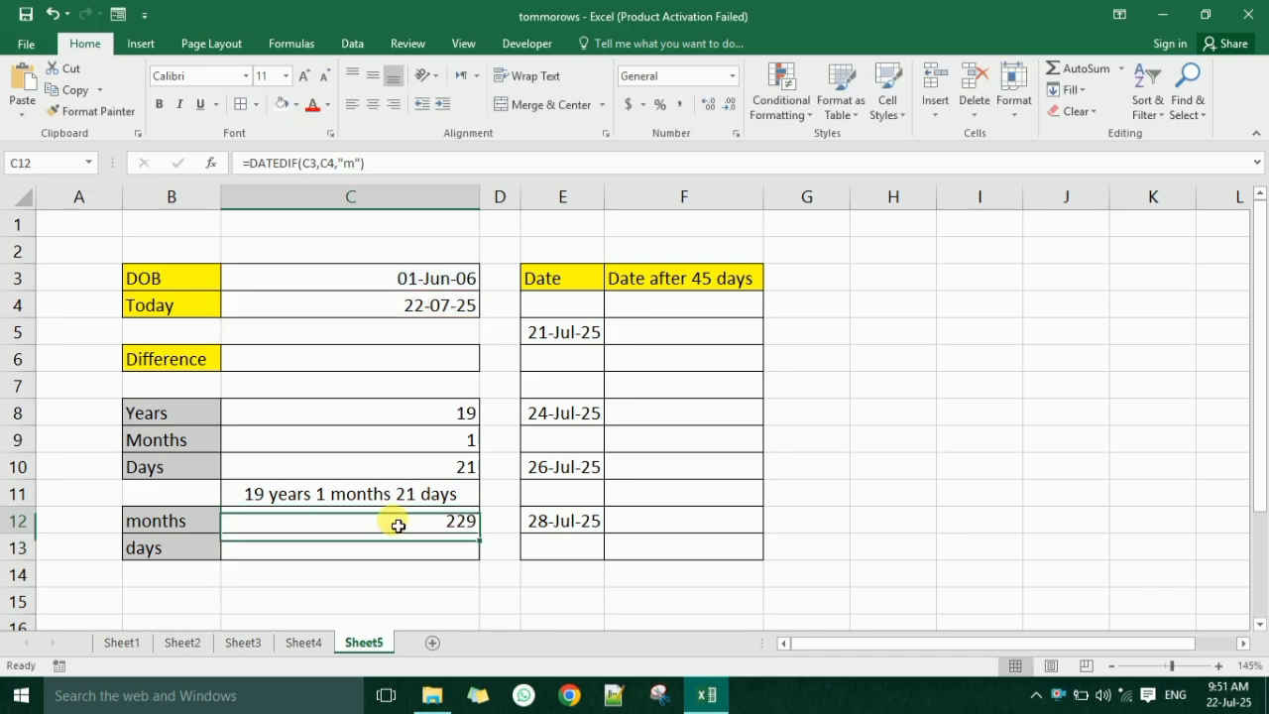
pyautogui.click(366, 283)
pyautogui.moveTo(367, 285); pyautogui.dragTo(365, 311)
pyautogui.click(434, 522)
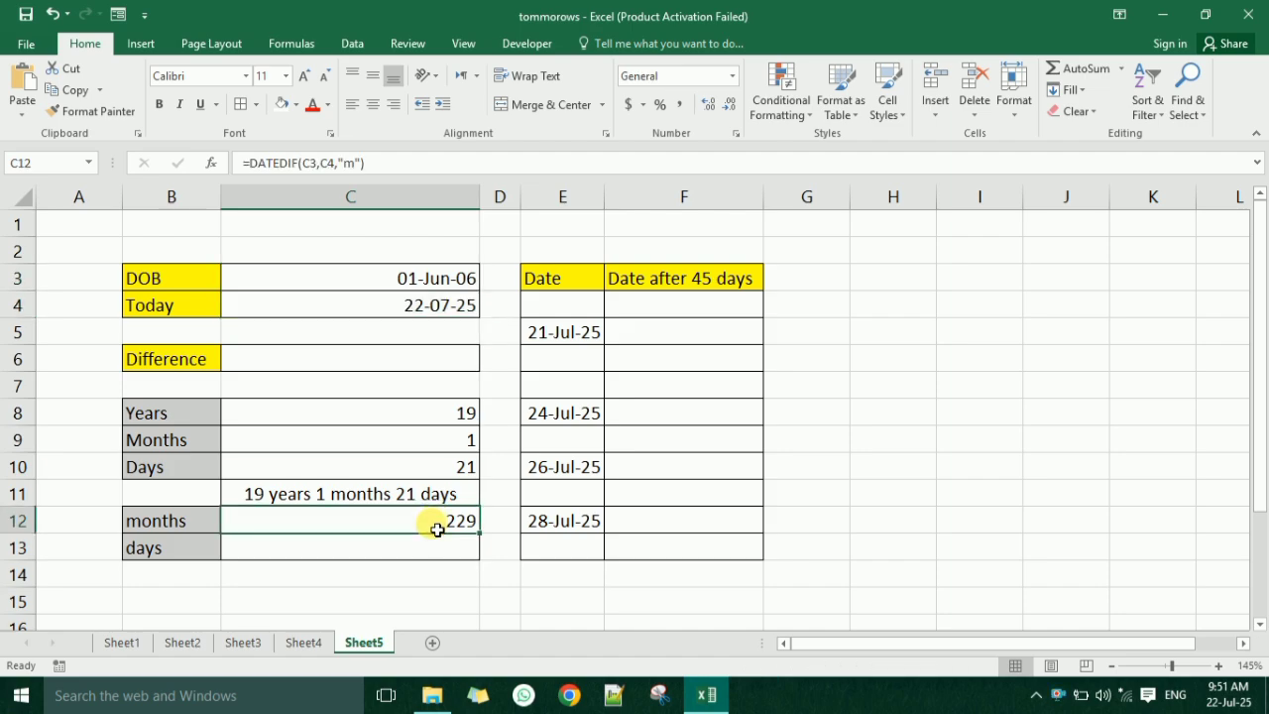
pyautogui.click(427, 551)
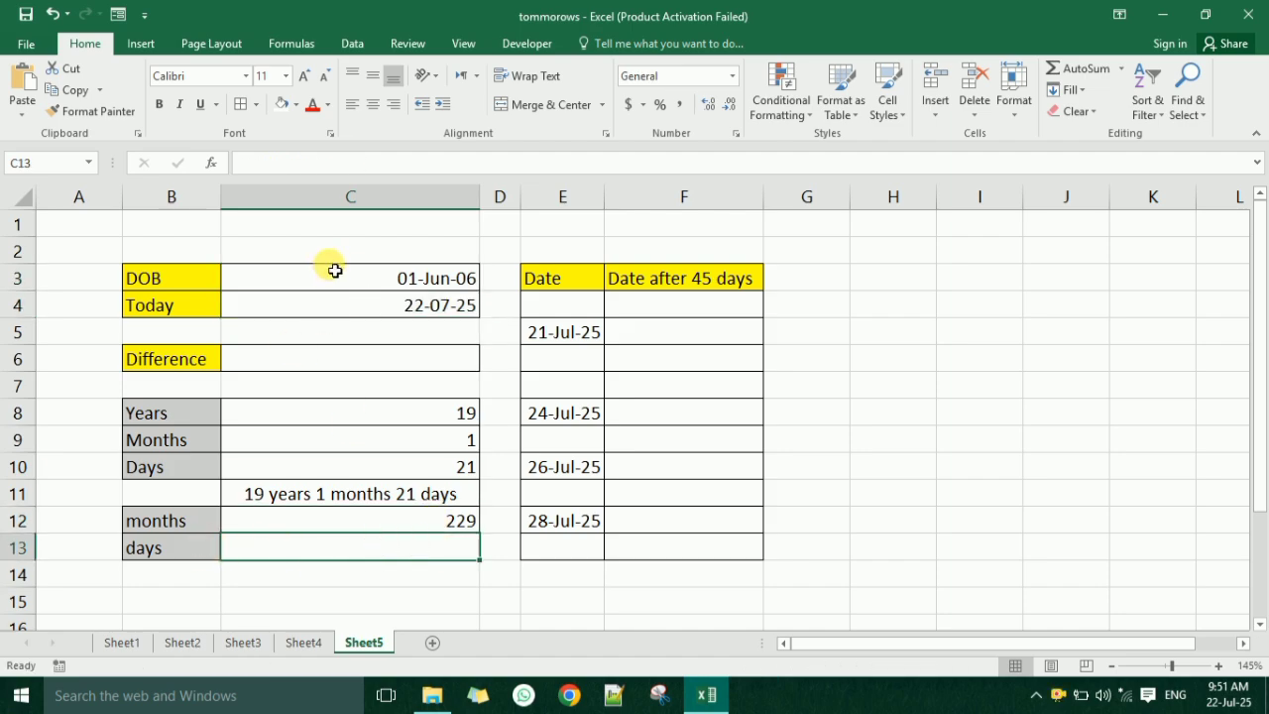
pyautogui.moveTo(331, 268); pyautogui.dragTo(335, 327)
pyautogui.click(386, 553)
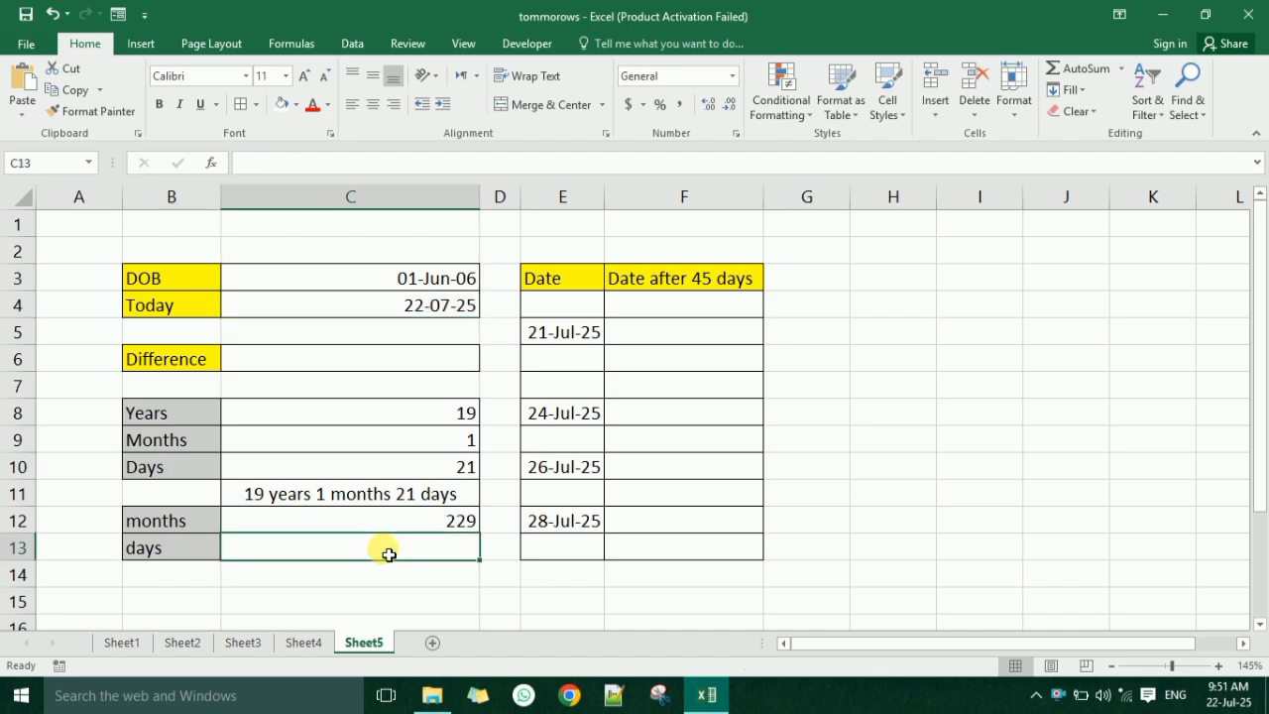
pyautogui.write('=d')
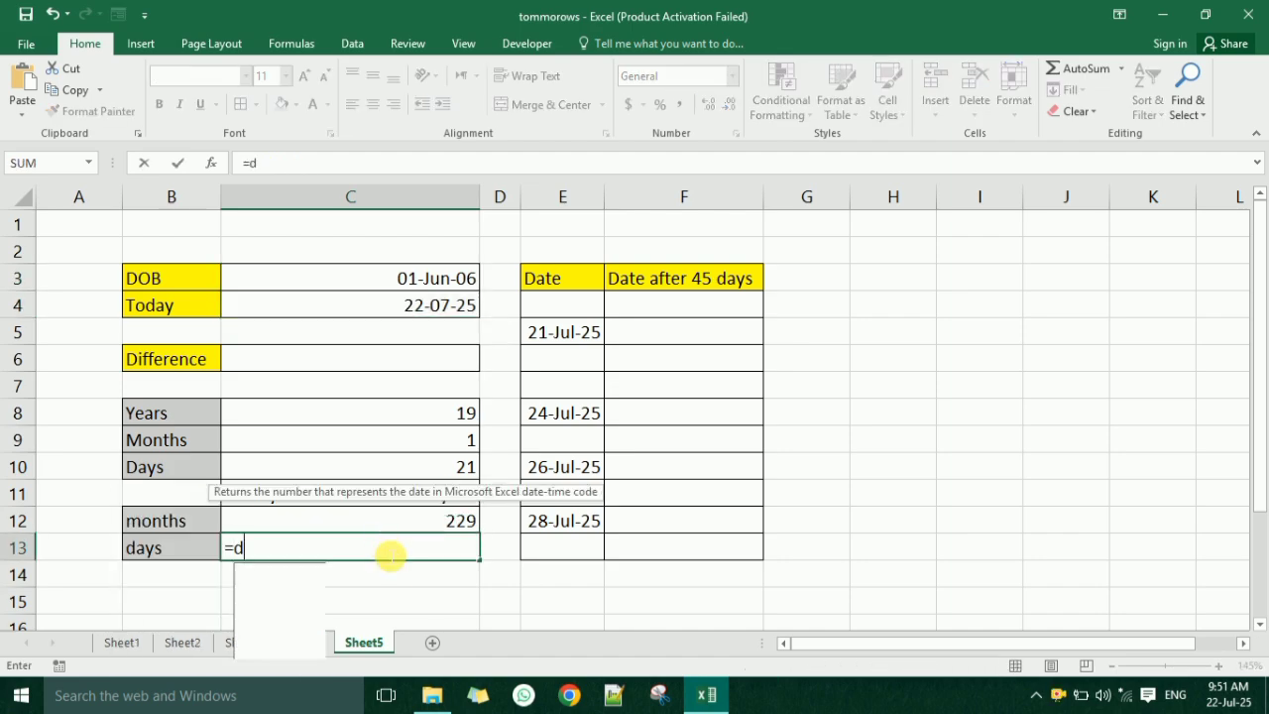
pyautogui.write('atedif(')
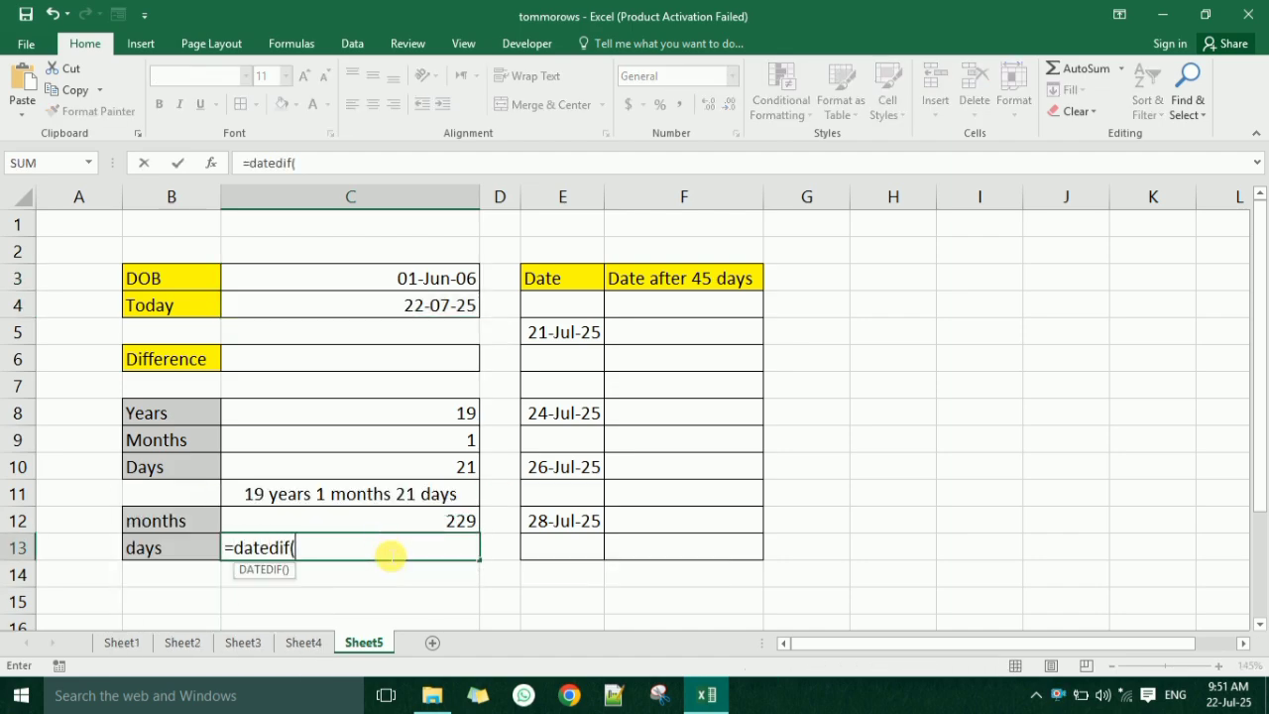
pyautogui.press('Escape')
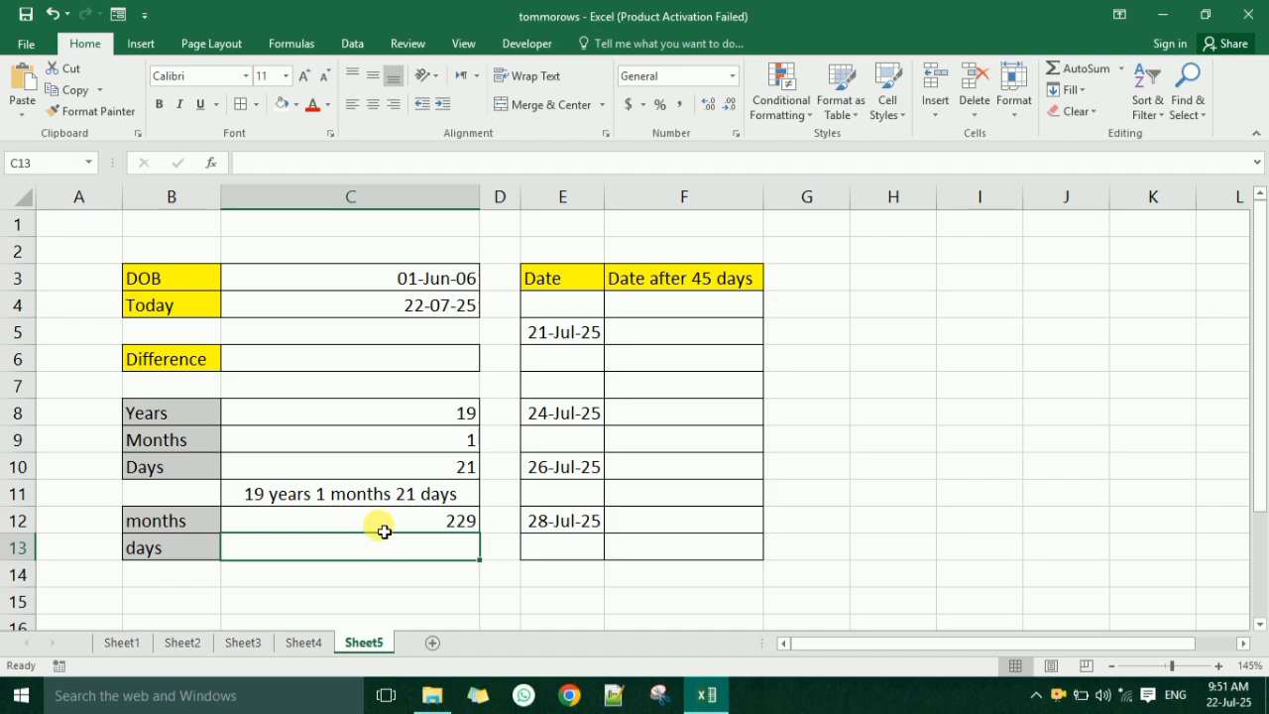
# Copy the C12 formula text into cell C13 and change its unit to "d", giving =DATEDIF(C3,C4,"d") for total days.
pyautogui.click(382, 525)
pyautogui.click(317, 163)
pyautogui.tripleClick(317, 162)
pyautogui.hotkey('ctrl', 'c')
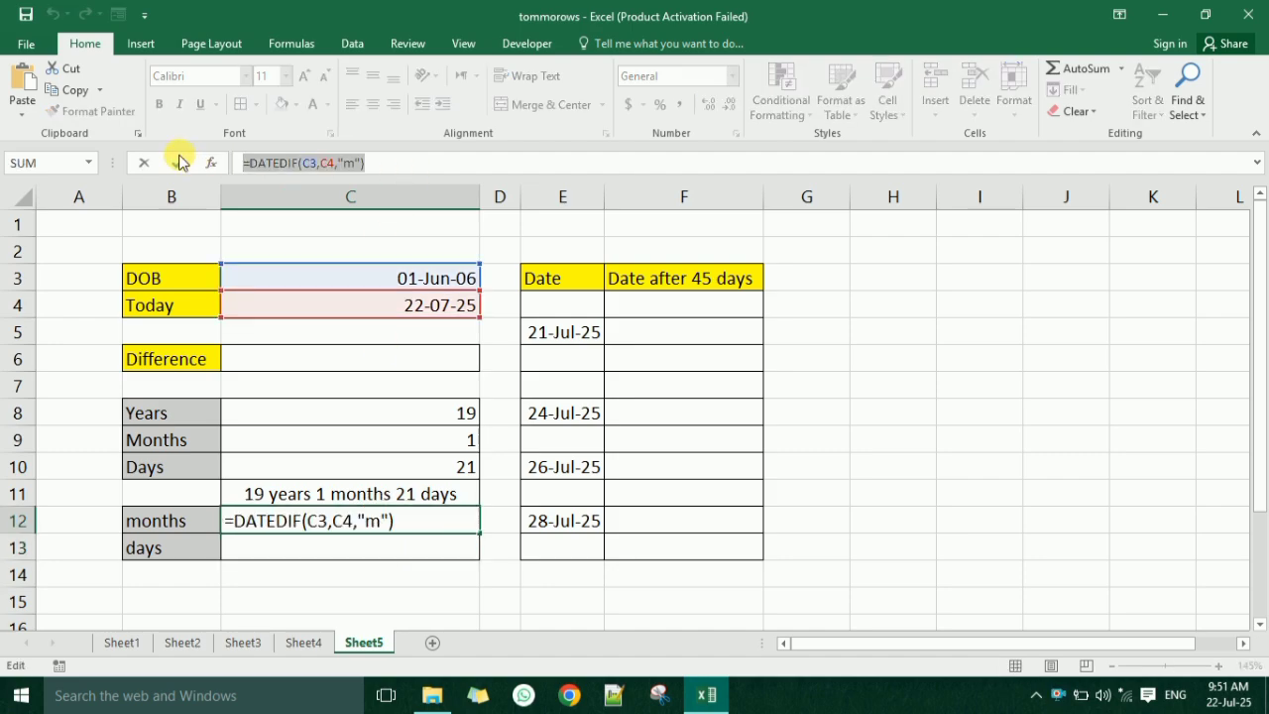
pyautogui.press('Return')
pyautogui.click(308, 162)
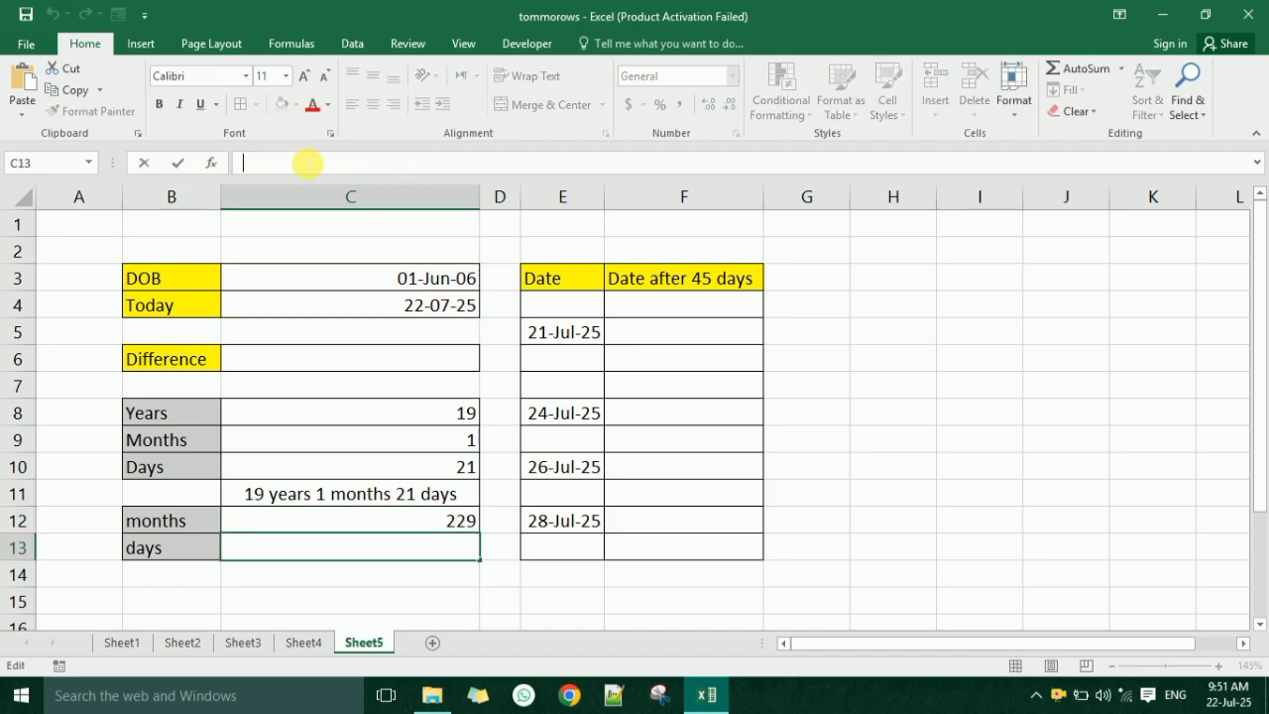
pyautogui.hotkey('ctrl', 'v')
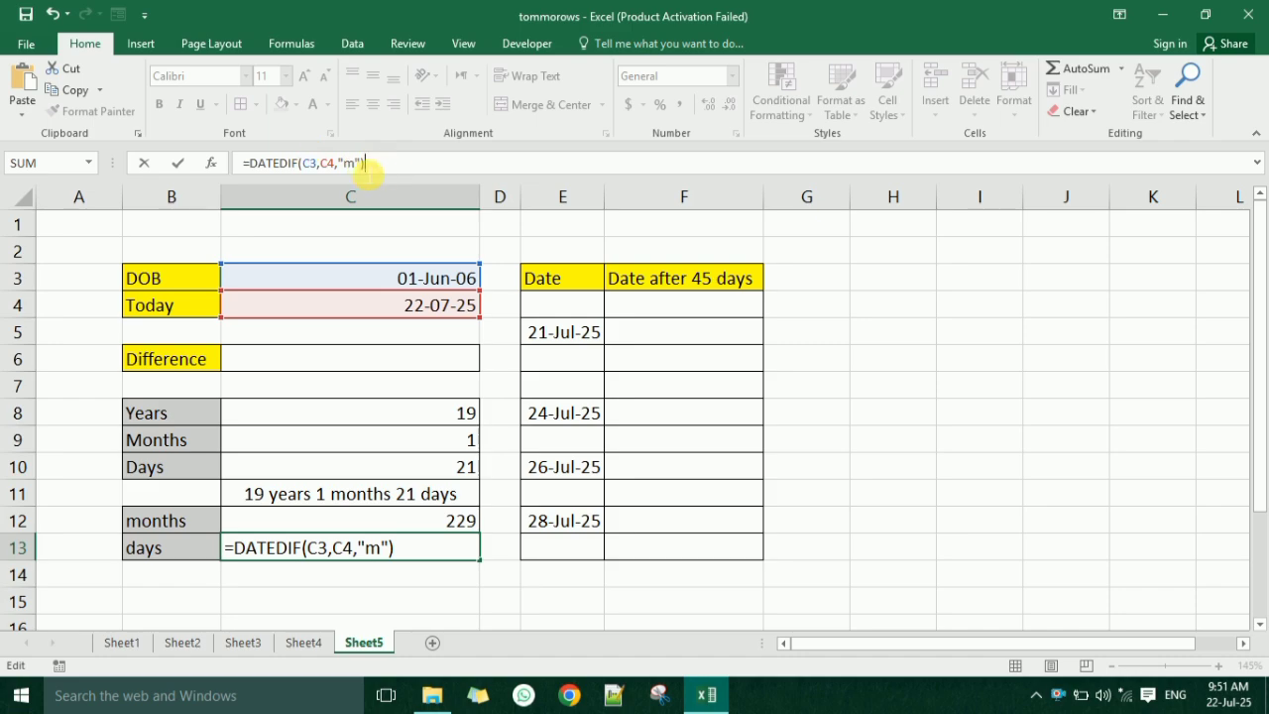
pyautogui.click(356, 163)
pyautogui.write('d')
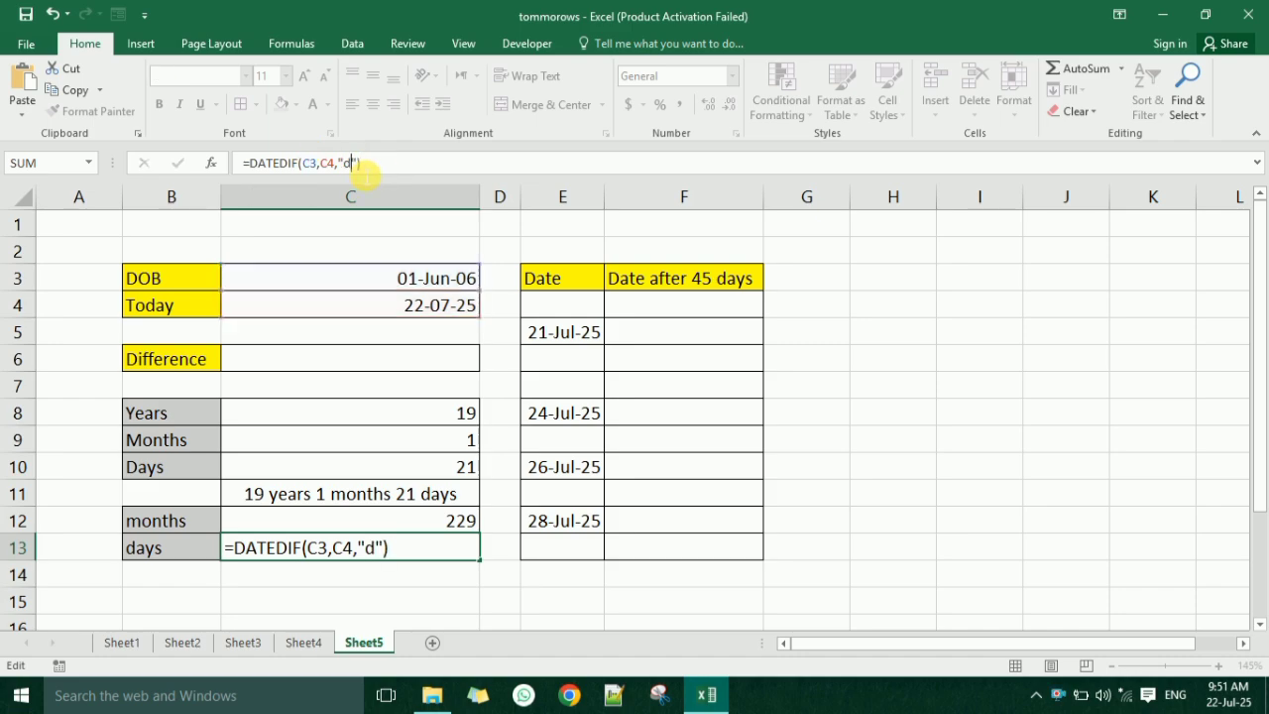
pyautogui.press('Return')
pyautogui.click(392, 544)
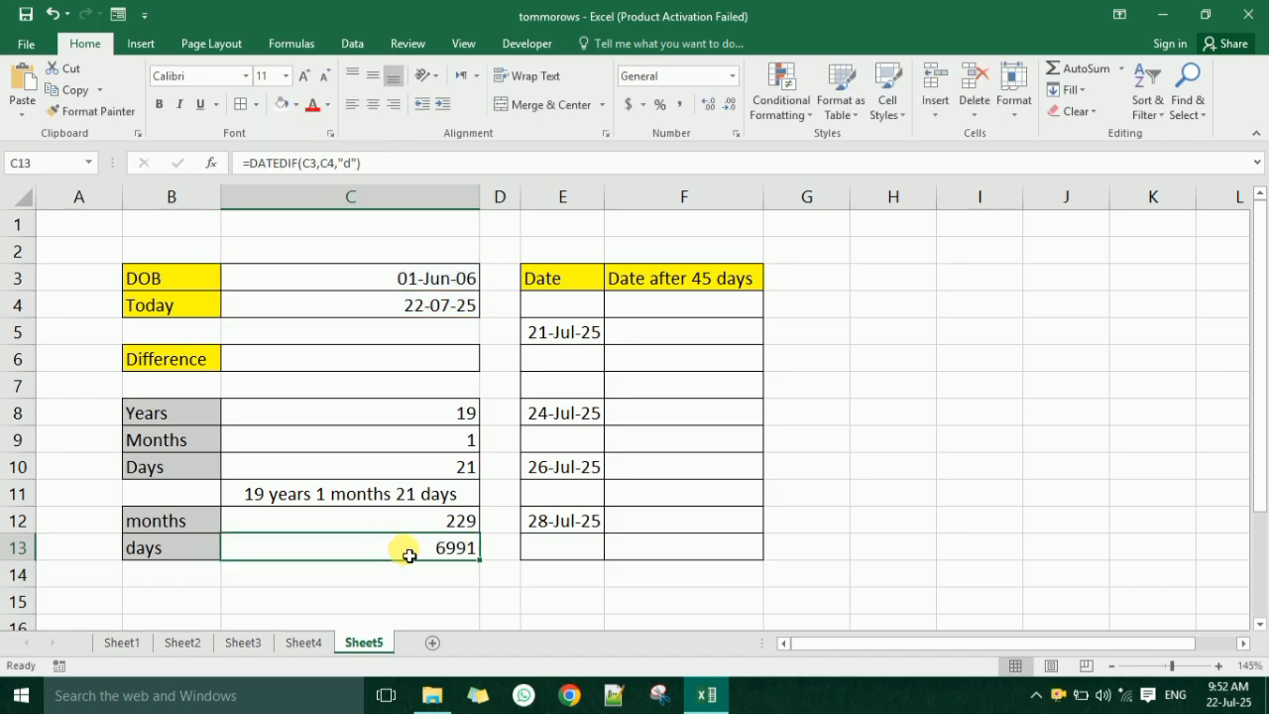
# Review the age results in C3:C13 and the Date and "Date after 45 days" columns beside them.
pyautogui.moveTo(347, 281); pyautogui.dragTo(389, 550)
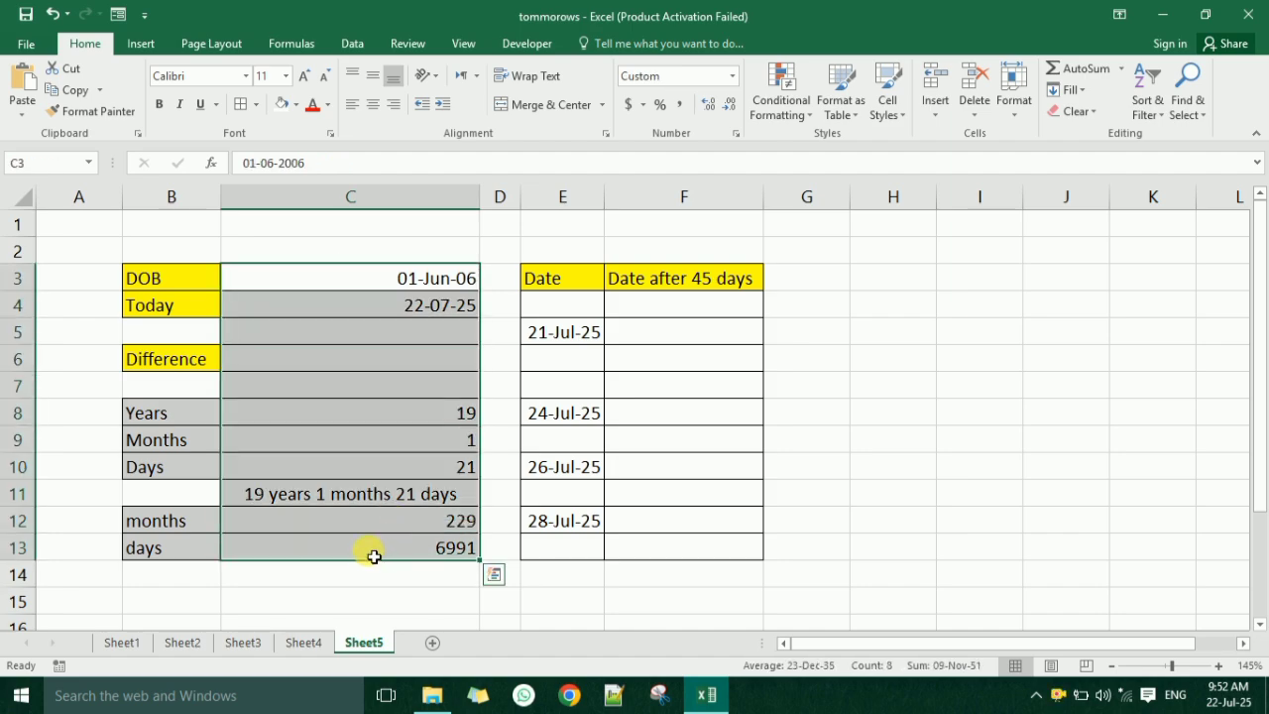
pyautogui.click(399, 528)
pyautogui.click(674, 315)
pyautogui.click(668, 334)
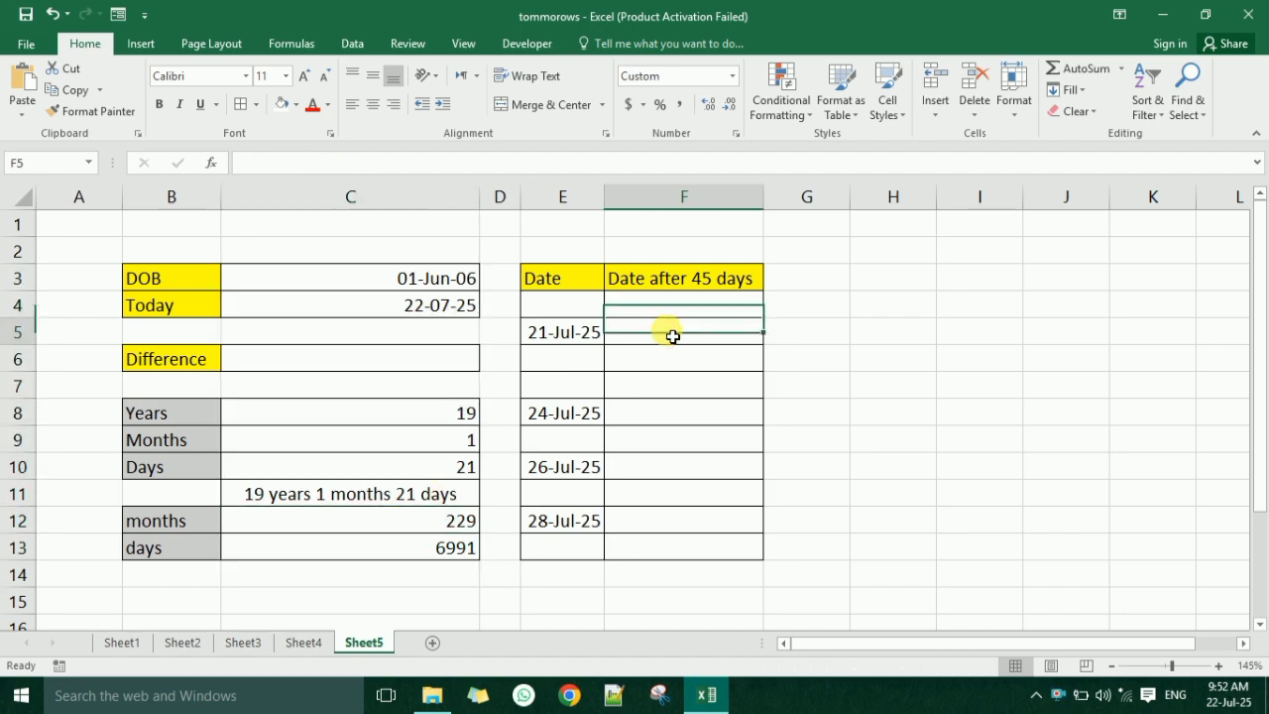
pyautogui.click(655, 312)
pyautogui.click(589, 303)
pyautogui.click(645, 334)
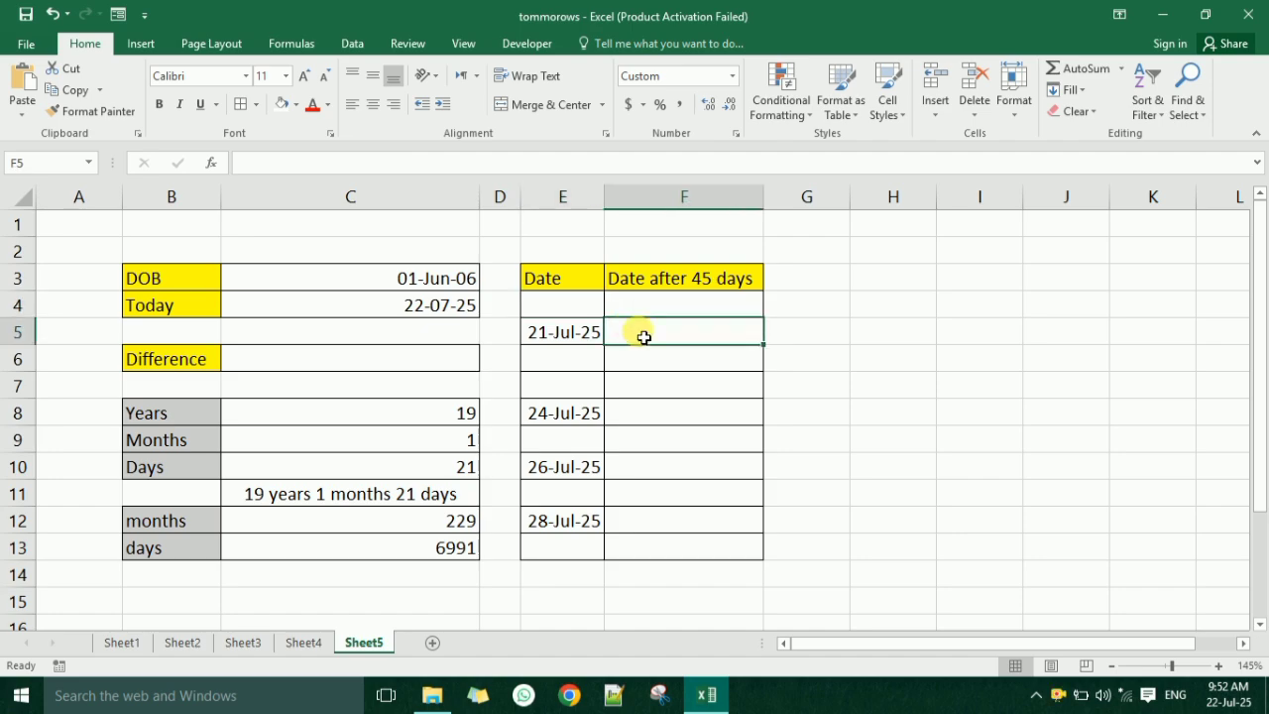
pyautogui.click(580, 342)
pyautogui.click(638, 331)
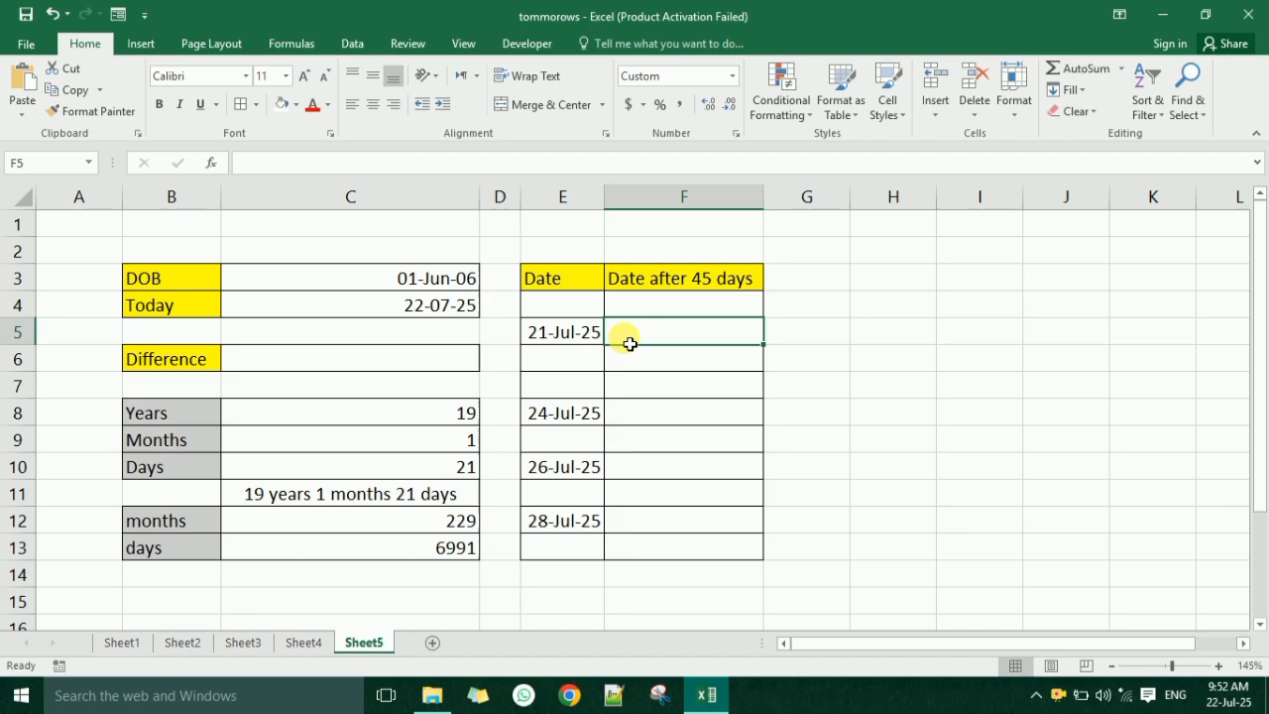
pyautogui.click(558, 334)
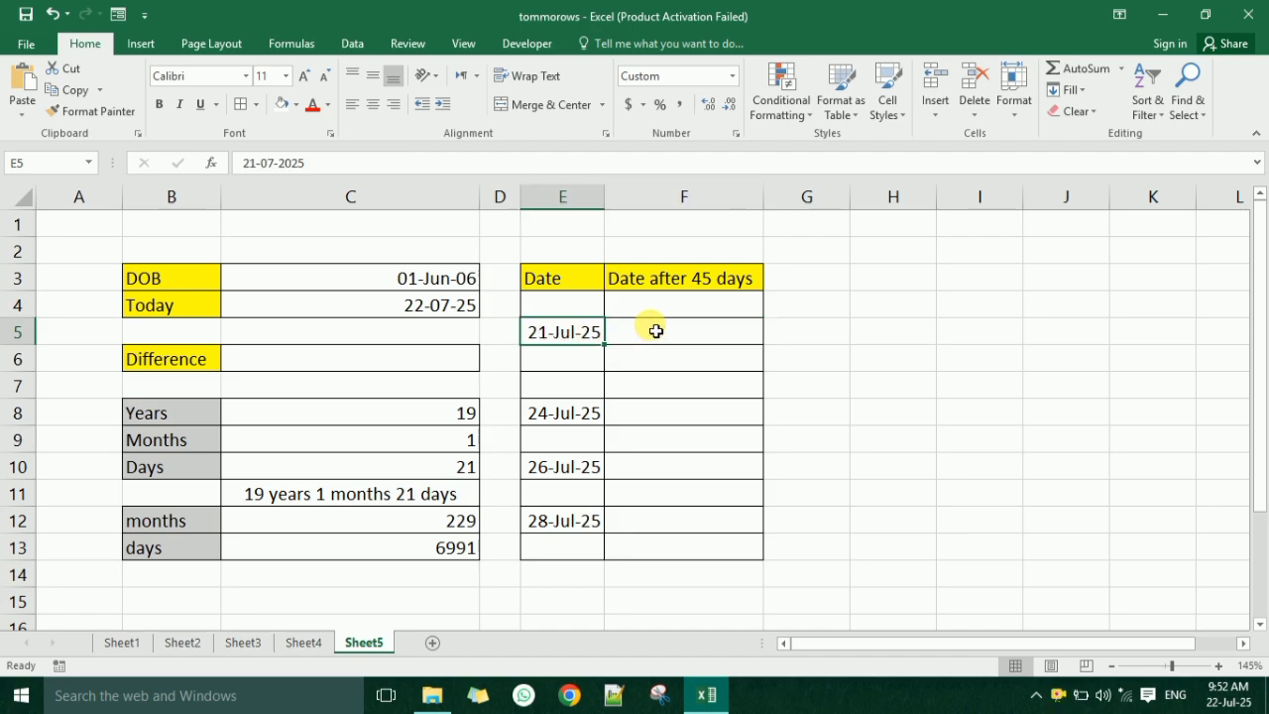
pyautogui.click(656, 331)
pyautogui.click(540, 342)
pyautogui.click(658, 329)
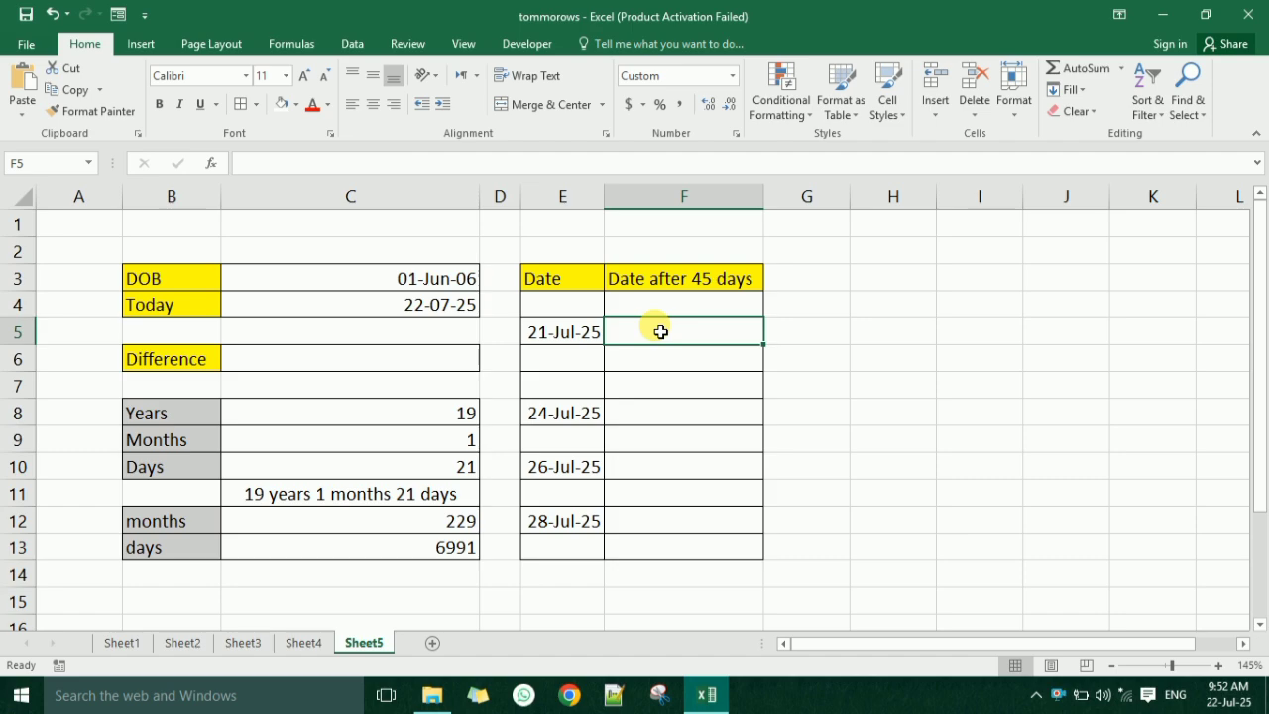
pyautogui.click(543, 331)
# Calculate the date 45 days after the E5 date in cell F5 with =E5+45.
pyautogui.click(628, 329)
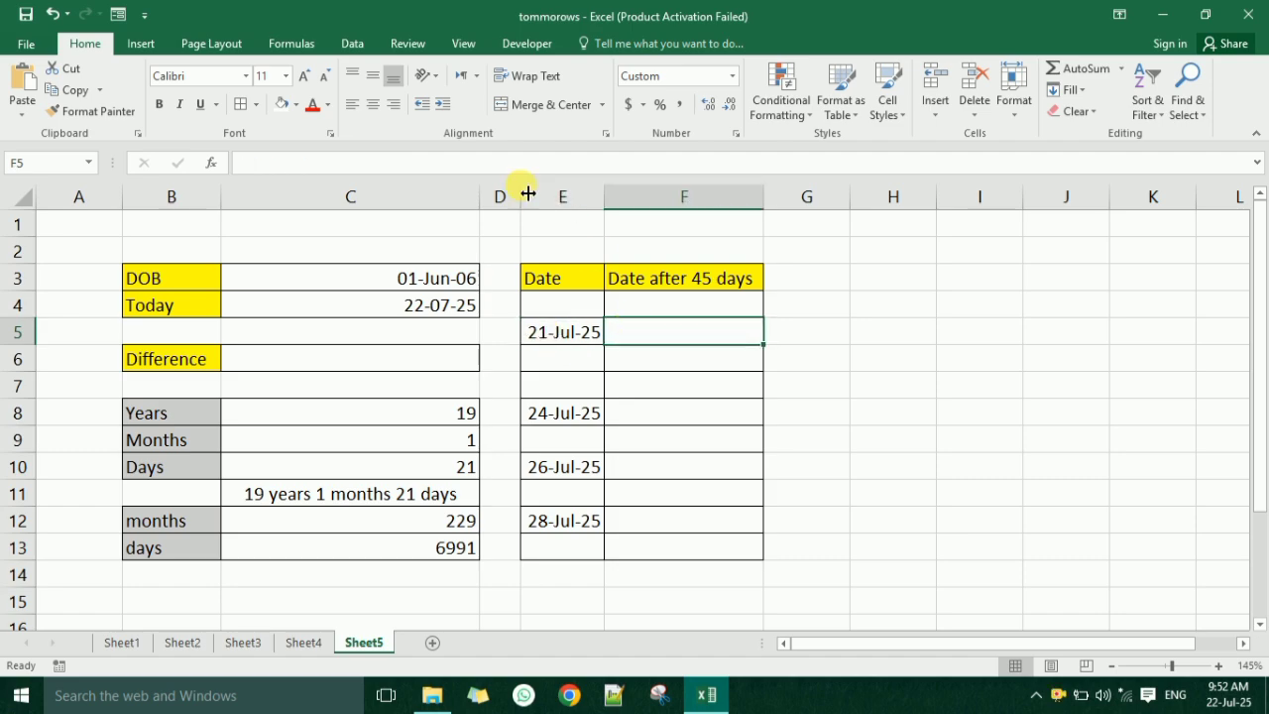
pyautogui.write('=')
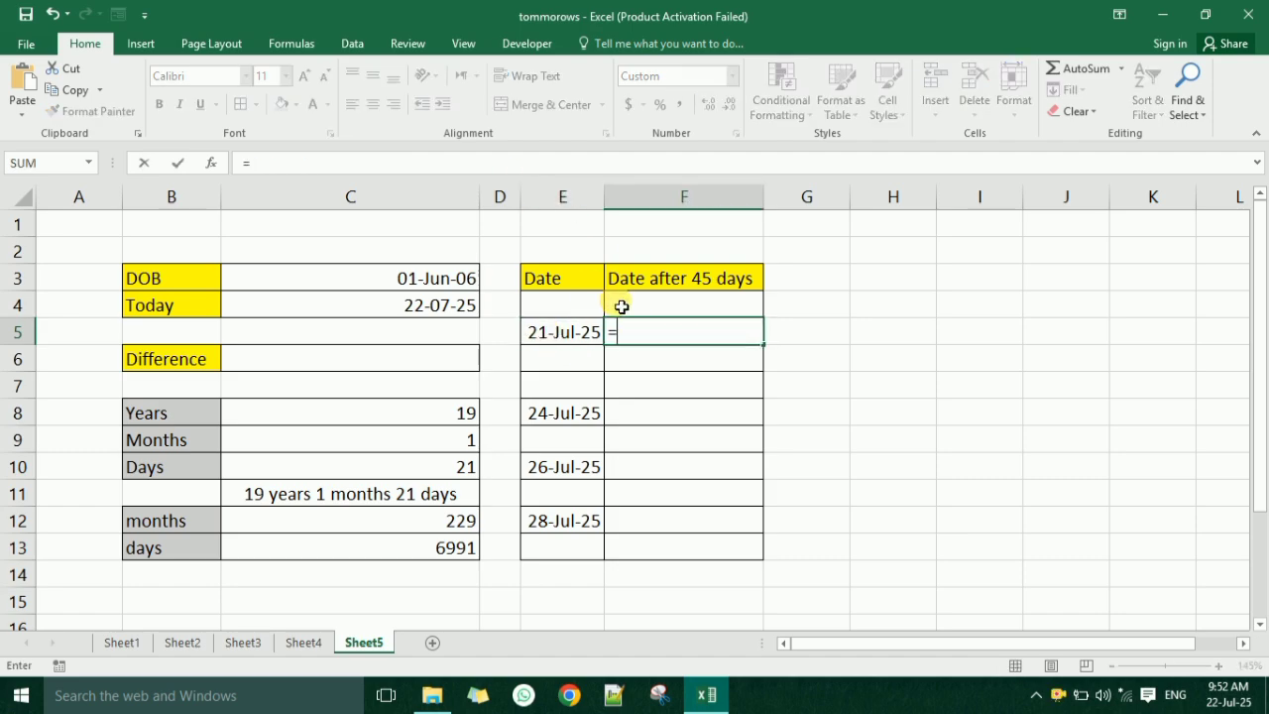
pyautogui.click(574, 333)
pyautogui.write('+')
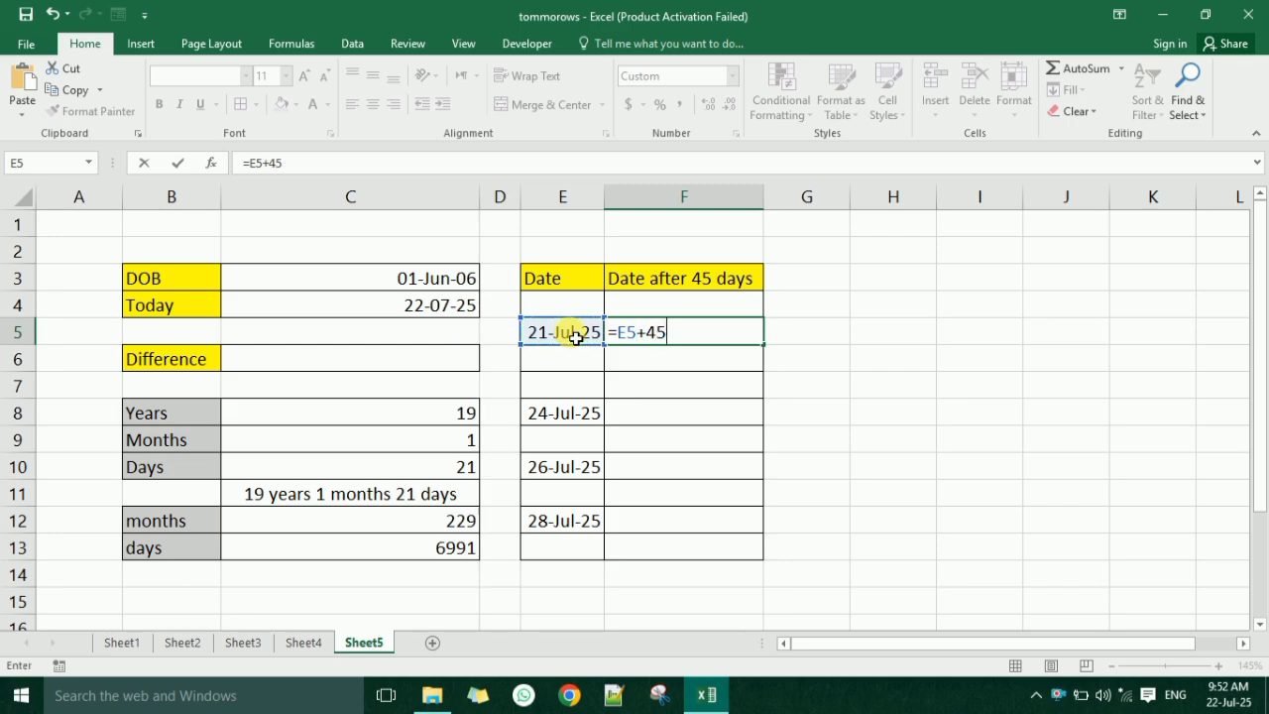
pyautogui.write('45')
pyautogui.press('Return')
pyautogui.click(574, 335)
# Fill the F5 formula down to F13 and up to F4.
pyautogui.click(677, 333)
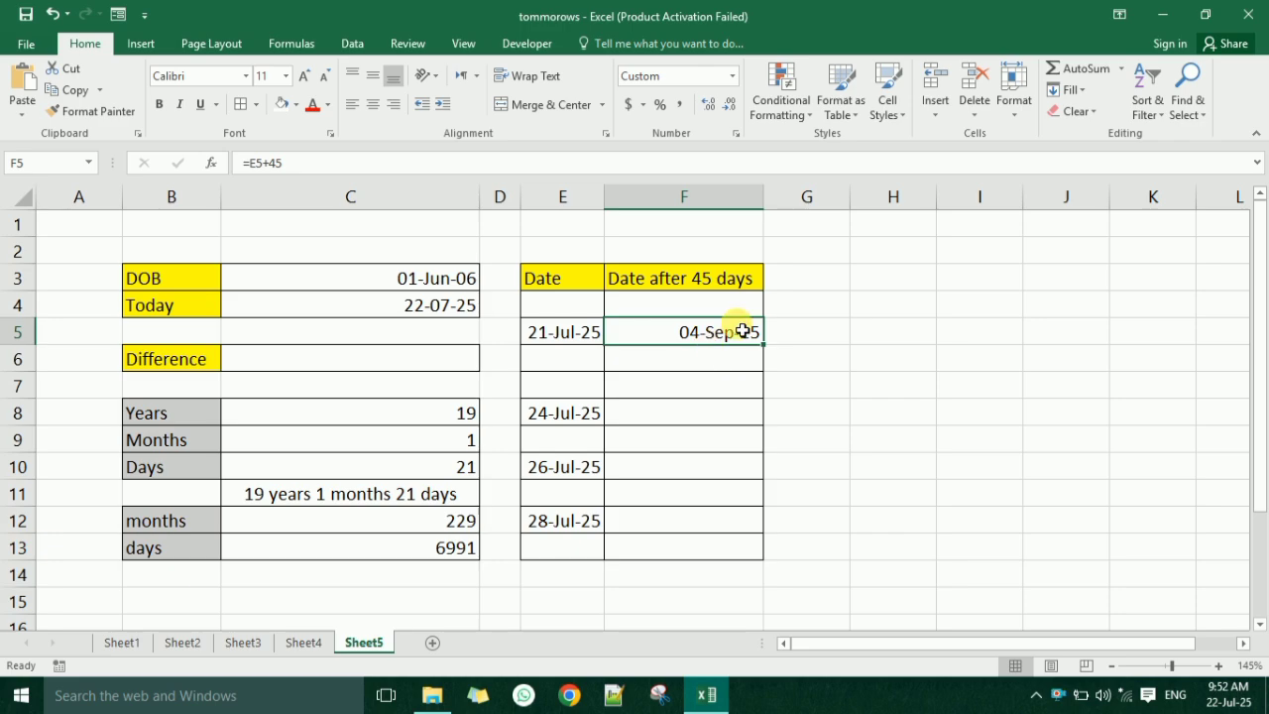
pyautogui.moveTo(772, 353); pyautogui.dragTo(763, 555)
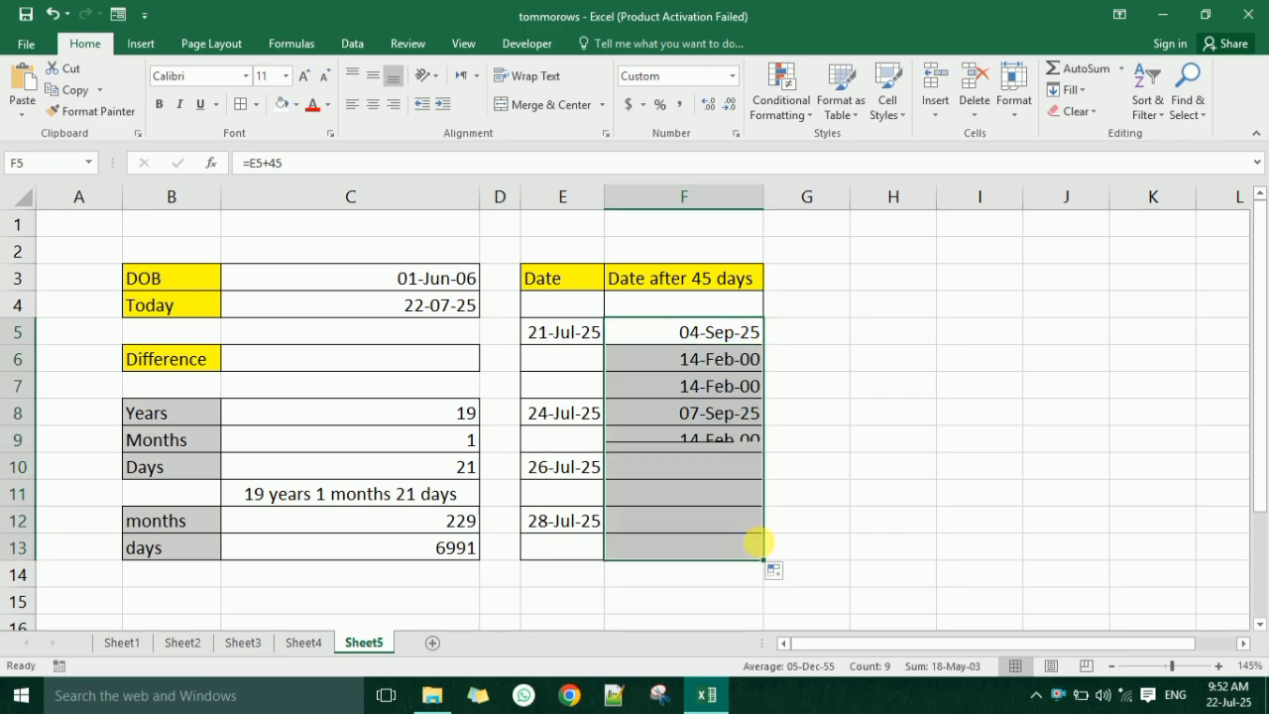
pyautogui.click(684, 334)
pyautogui.moveTo(774, 350); pyautogui.dragTo(749, 302)
pyautogui.click(702, 337)
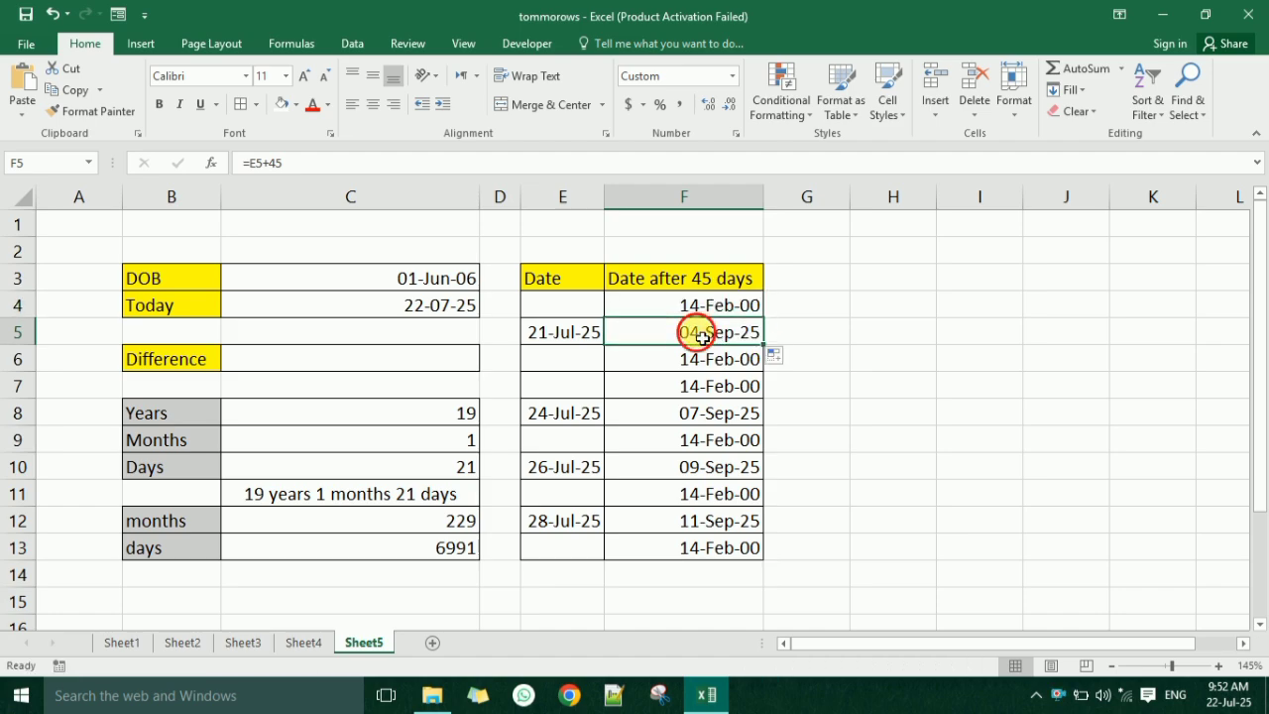
# Compare each date in column E with its result in column F, including the rows that have no date.
pyautogui.click(551, 331)
pyautogui.click(664, 340)
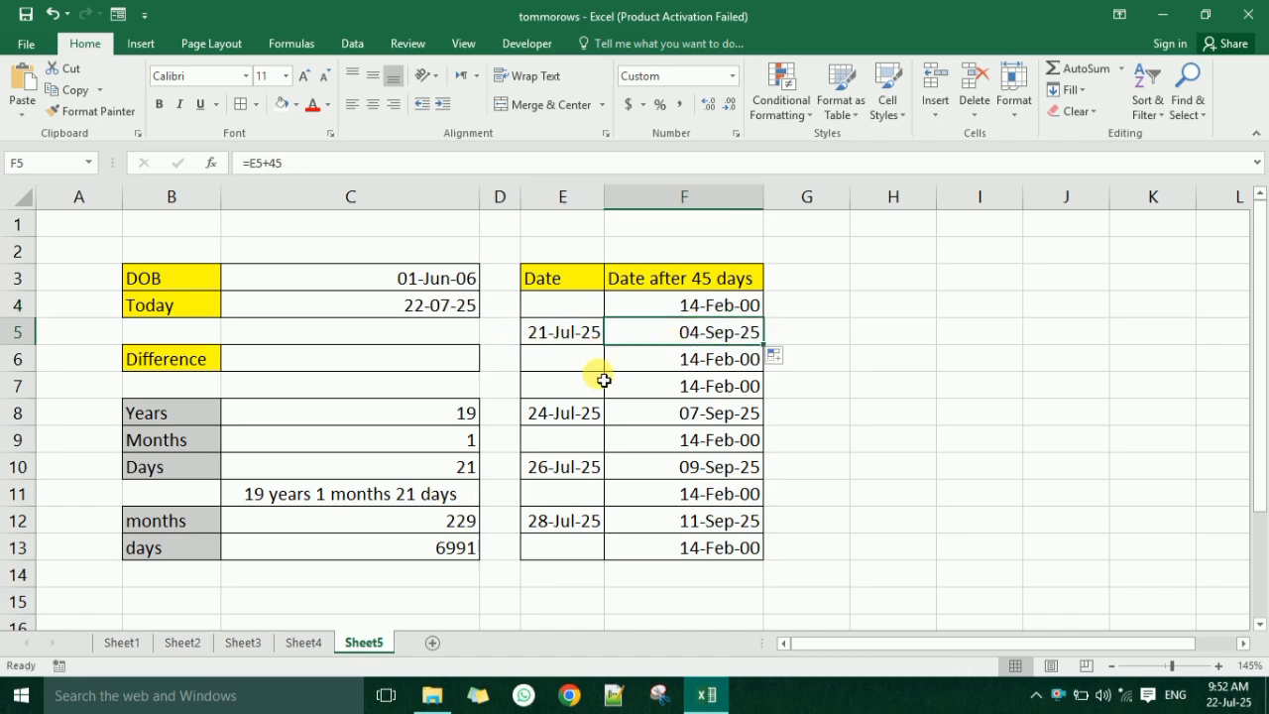
pyautogui.moveTo(581, 415); pyautogui.dragTo(668, 419)
pyautogui.moveTo(589, 471); pyautogui.dragTo(642, 473)
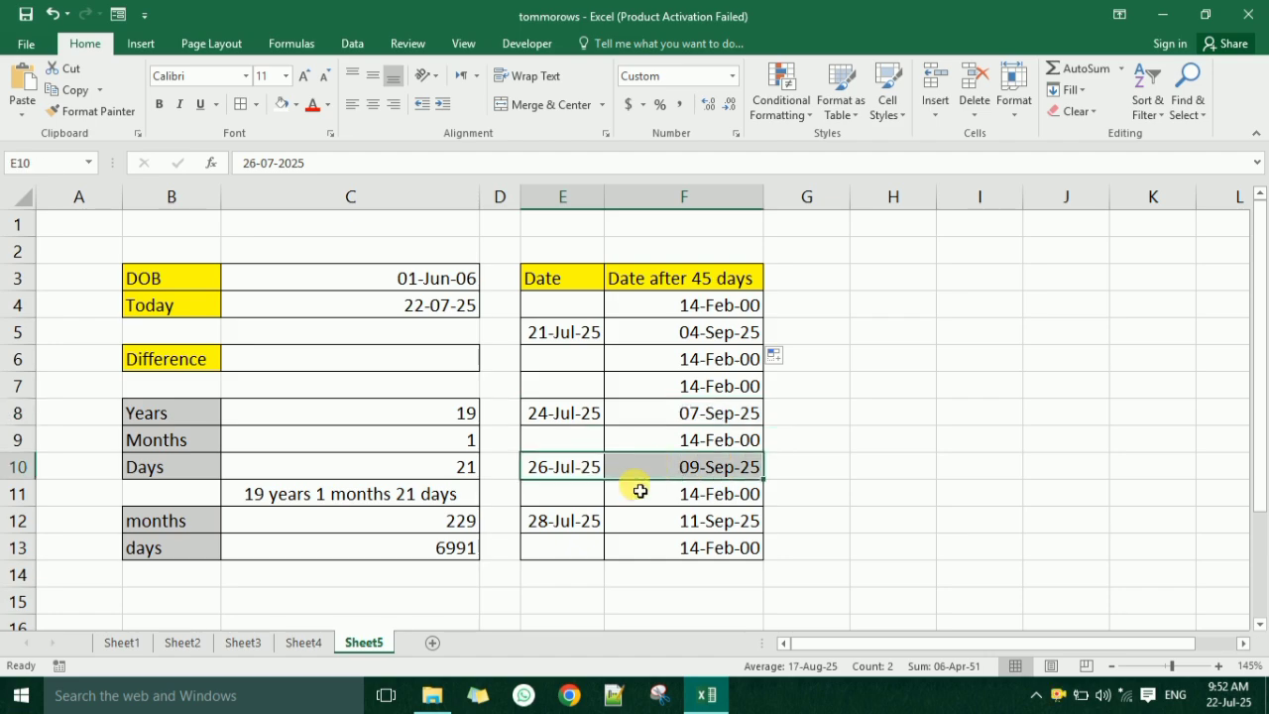
pyautogui.moveTo(589, 523); pyautogui.dragTo(644, 522)
pyautogui.click(593, 493)
pyautogui.click(570, 312)
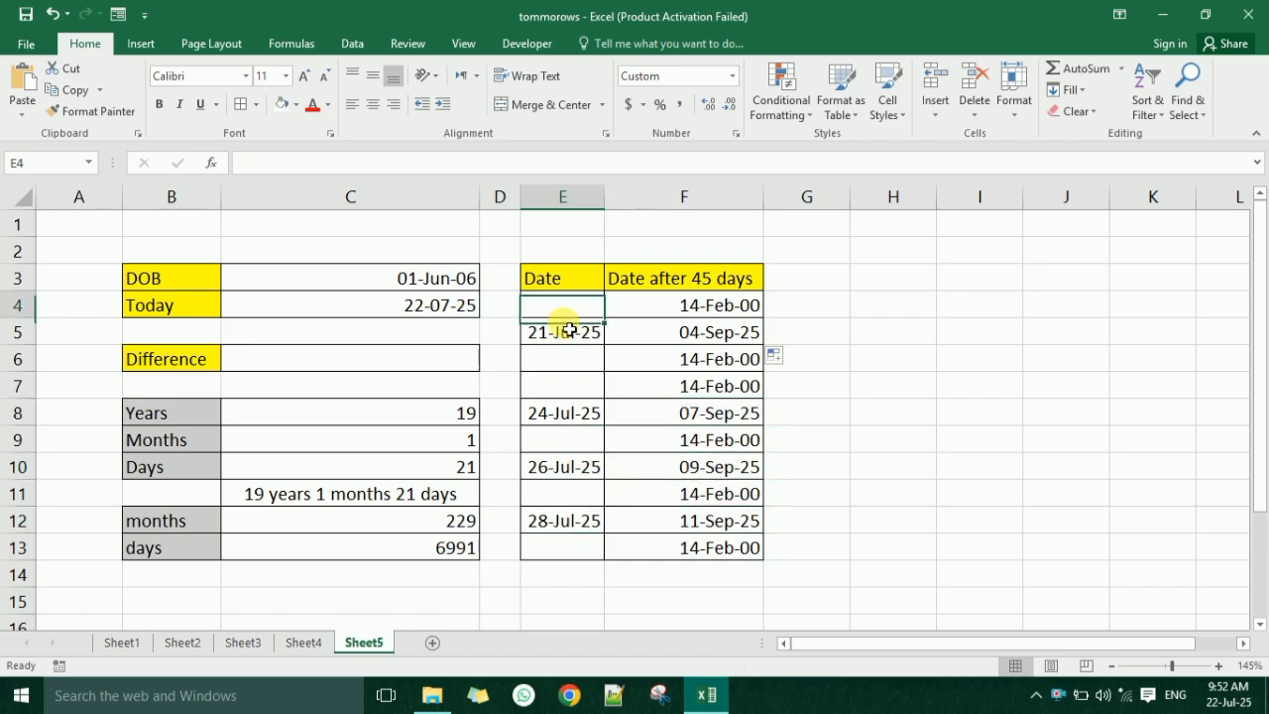
pyautogui.click(690, 305)
pyautogui.click(694, 359)
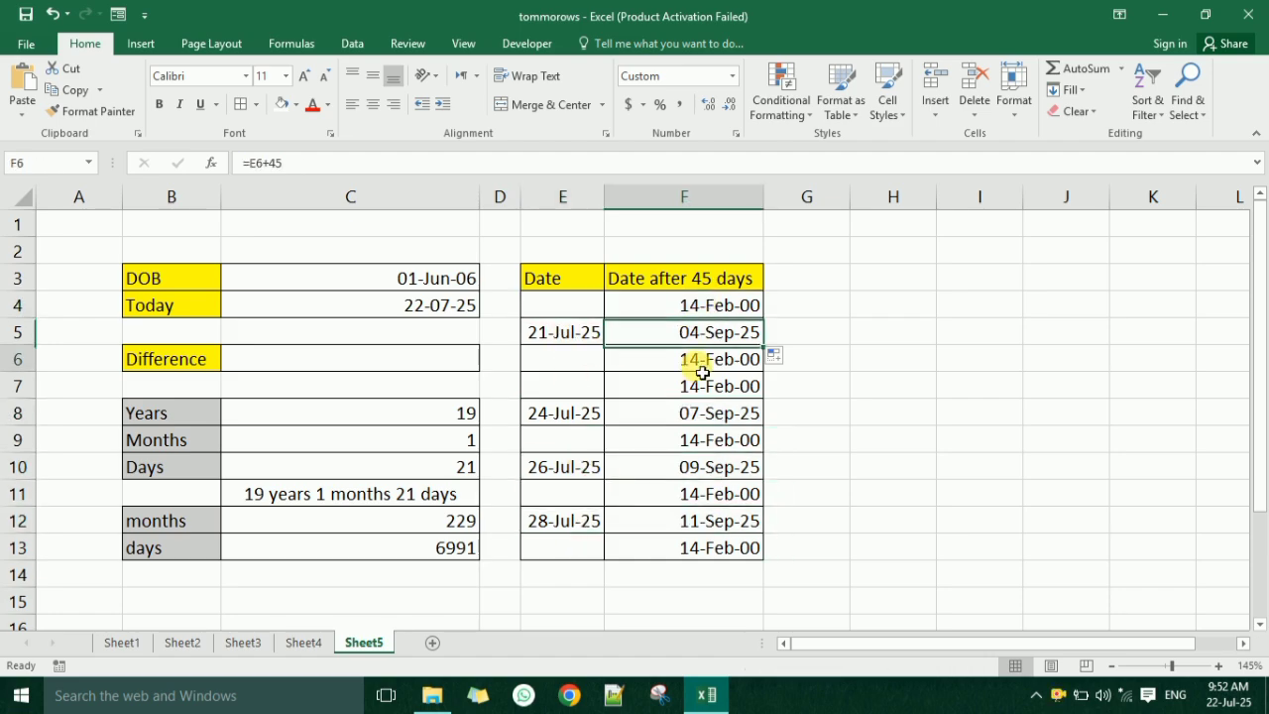
pyautogui.click(697, 387)
pyautogui.click(688, 305)
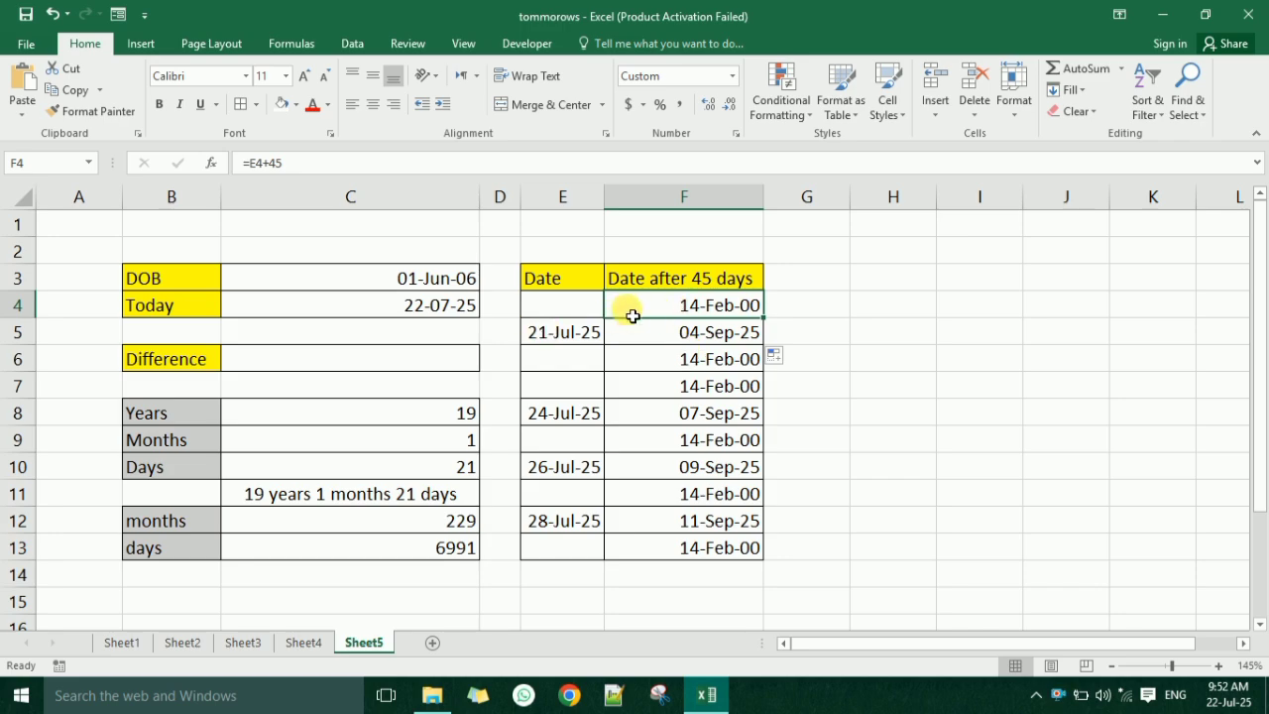
# Add an IF test for E4="" with an empty-text result to the F4 formula, accepting Excel's suggested correction.
pyautogui.click(704, 308)
pyautogui.doubleClick(704, 308)
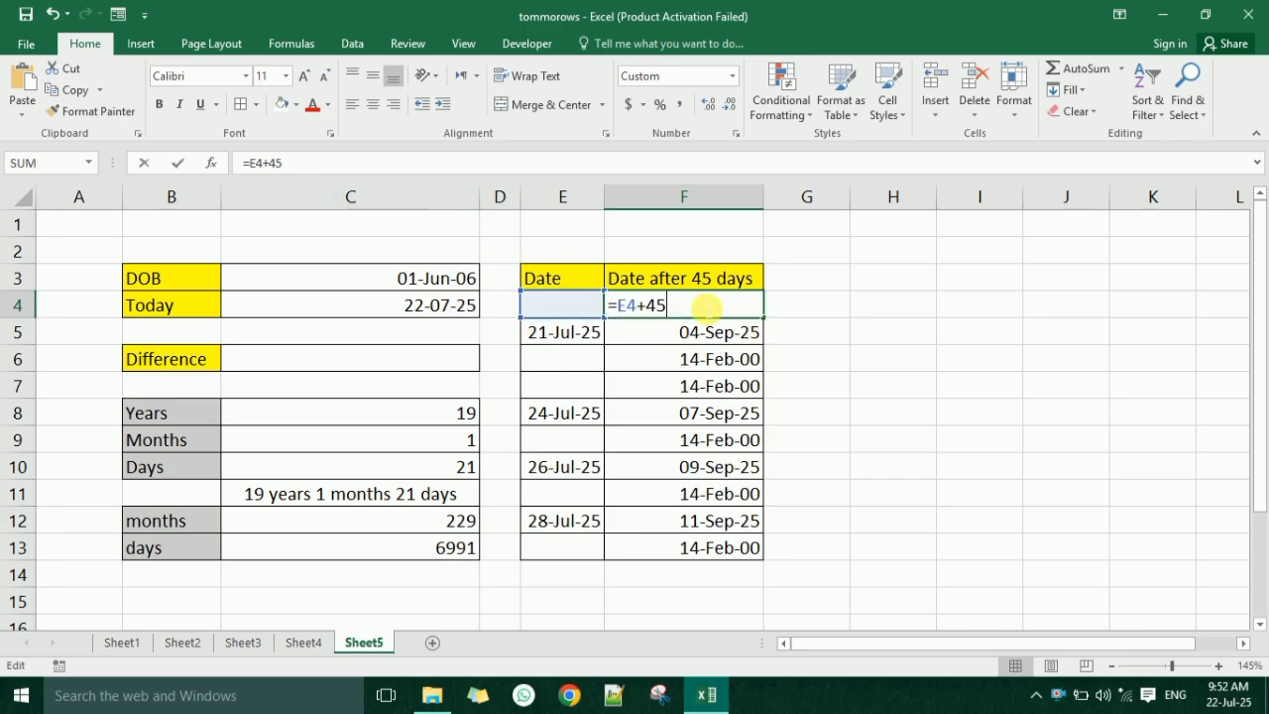
pyautogui.press('Home')
pyautogui.press('Right')
pyautogui.write('if(')
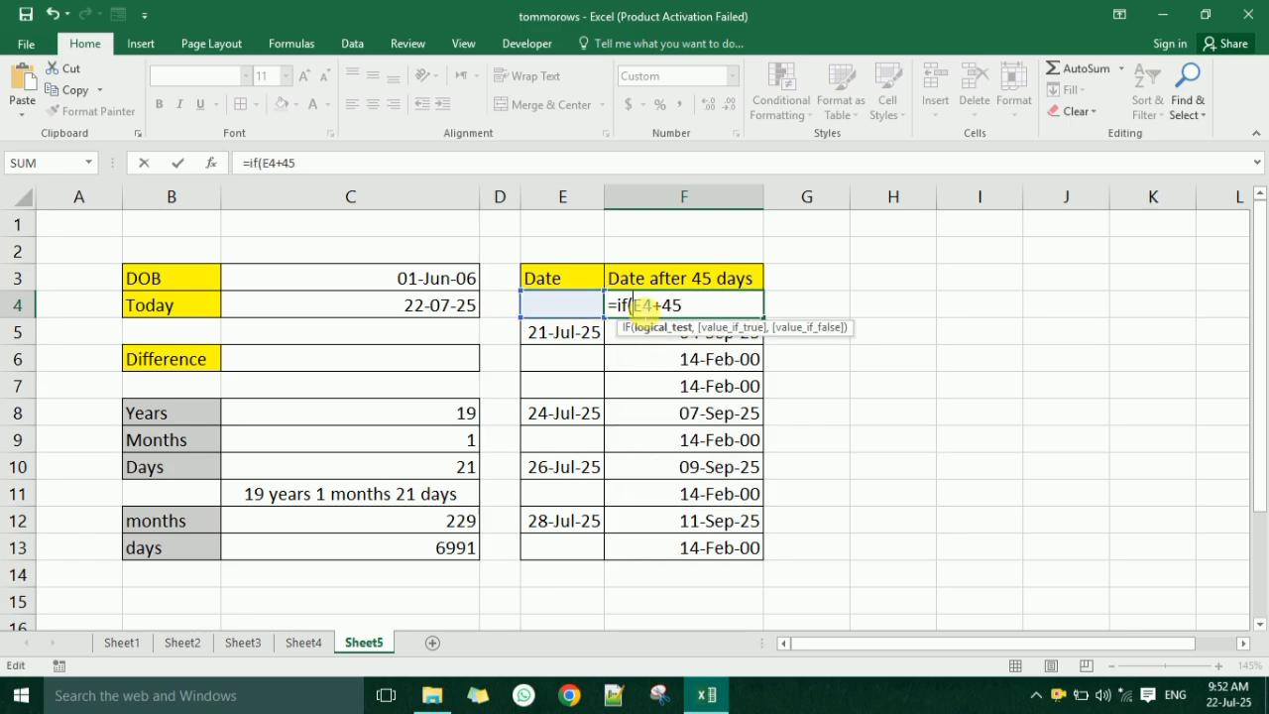
pyautogui.click(568, 315)
pyautogui.write('=')
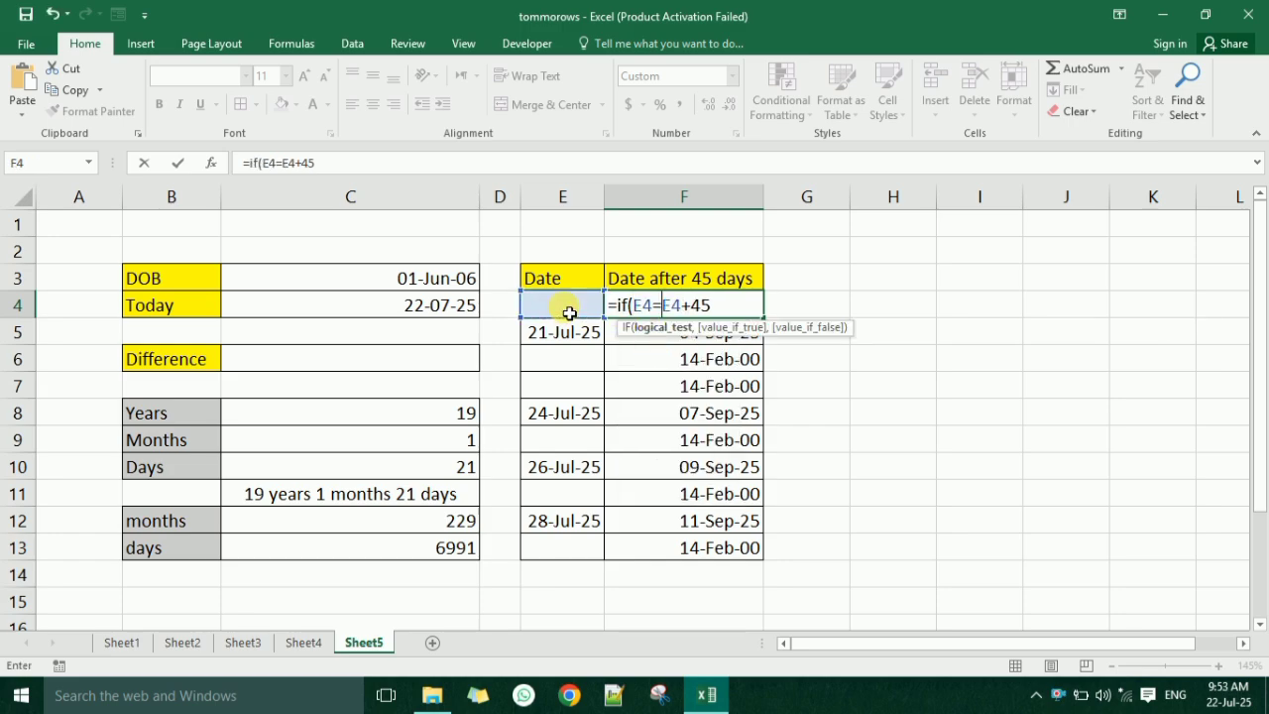
pyautogui.write('""')
pyautogui.write(',"')
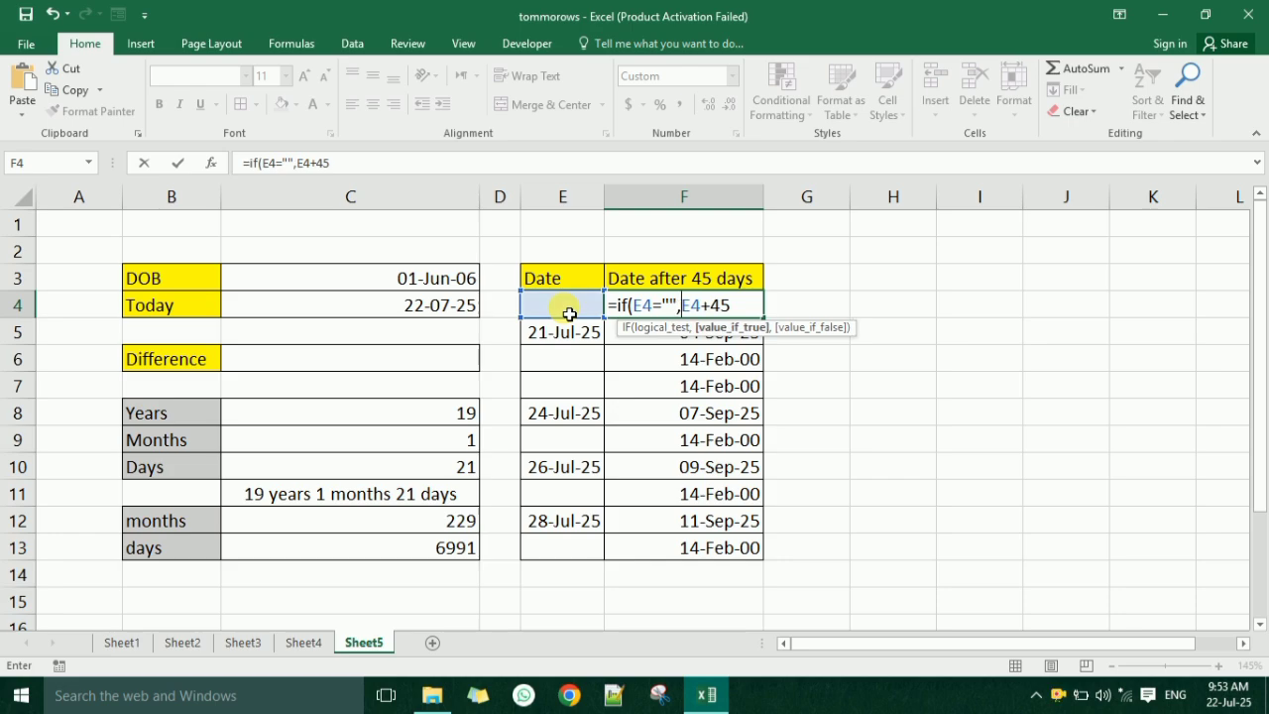
pyautogui.write('",')
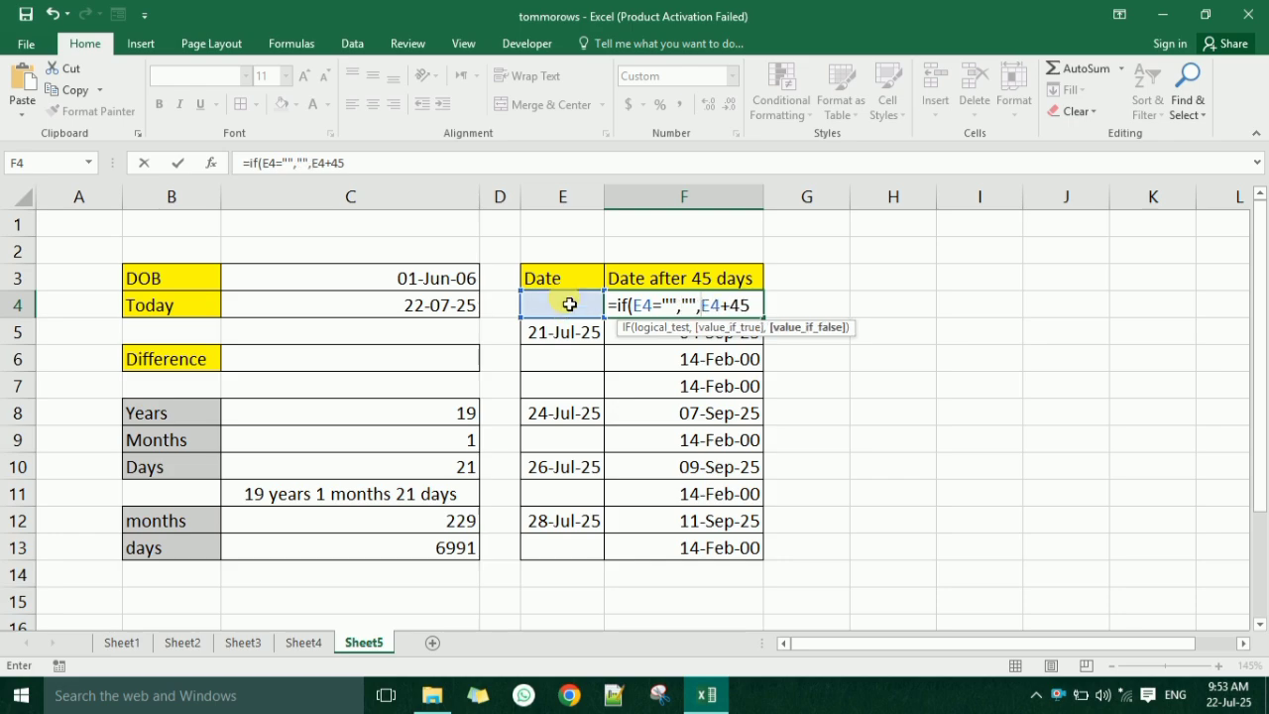
pyautogui.write(')')
pyautogui.press('Return')
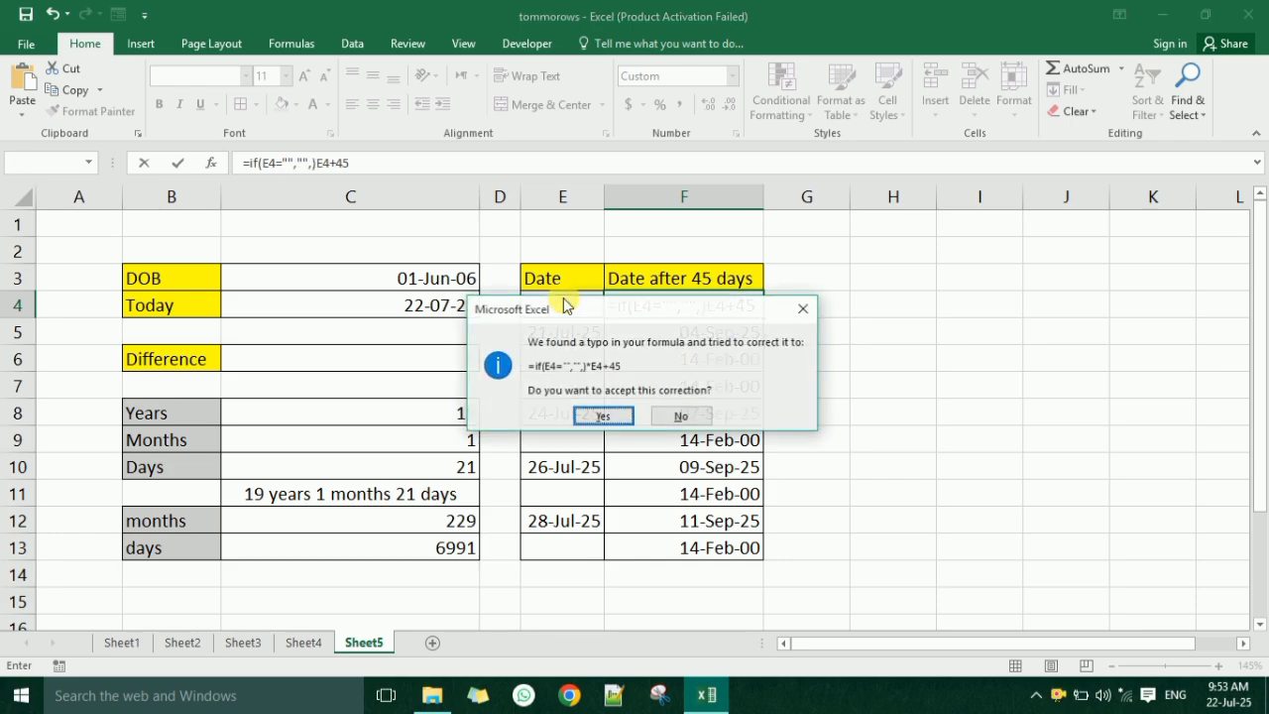
pyautogui.click(621, 418)
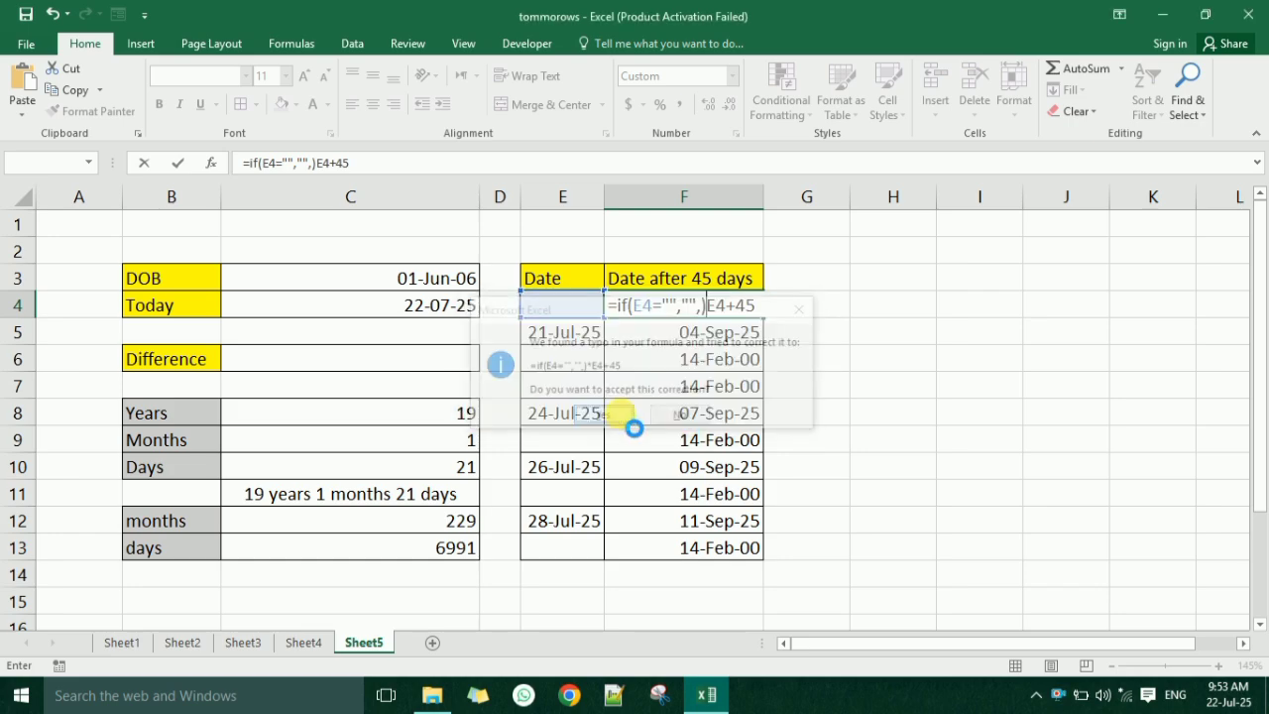
# Correct the F4 formula to =IF(E4="","",E4+45).
pyautogui.click(707, 313)
pyautogui.click(405, 167)
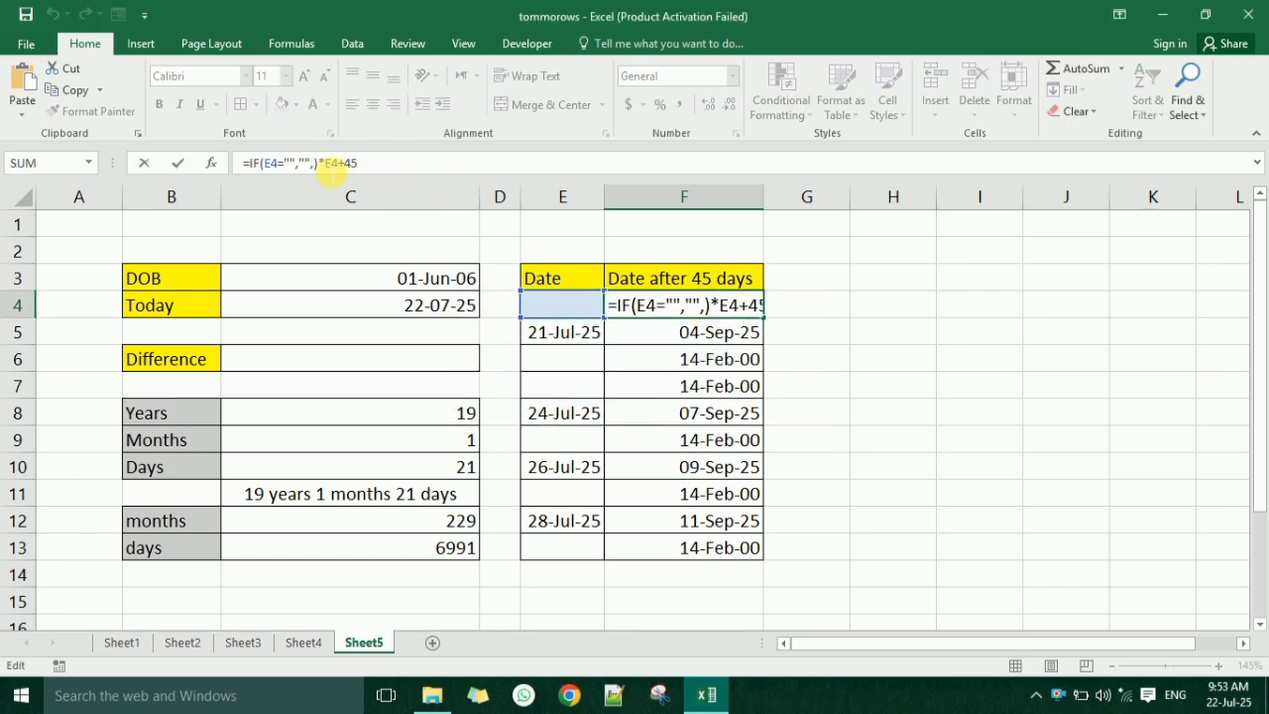
pyautogui.click(326, 167)
pyautogui.press('BackSpace')
pyautogui.press('BackSpace')
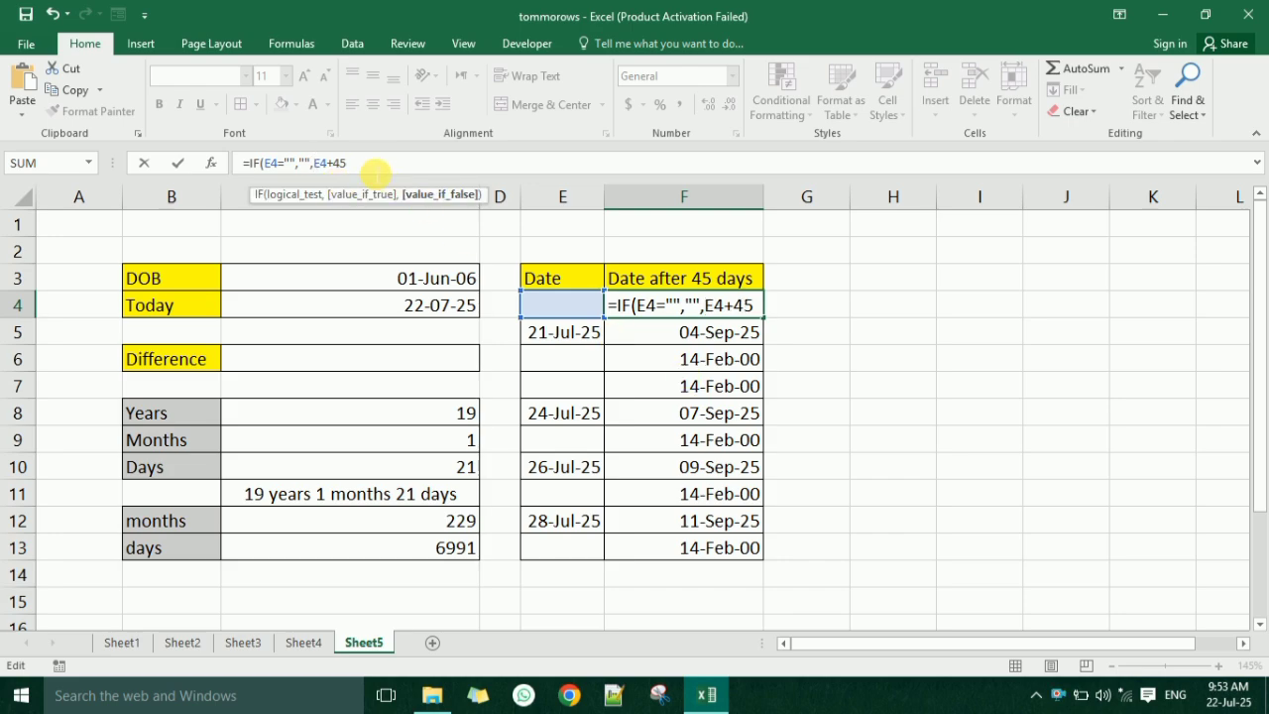
pyautogui.hotkey('ctrl', 'Return')
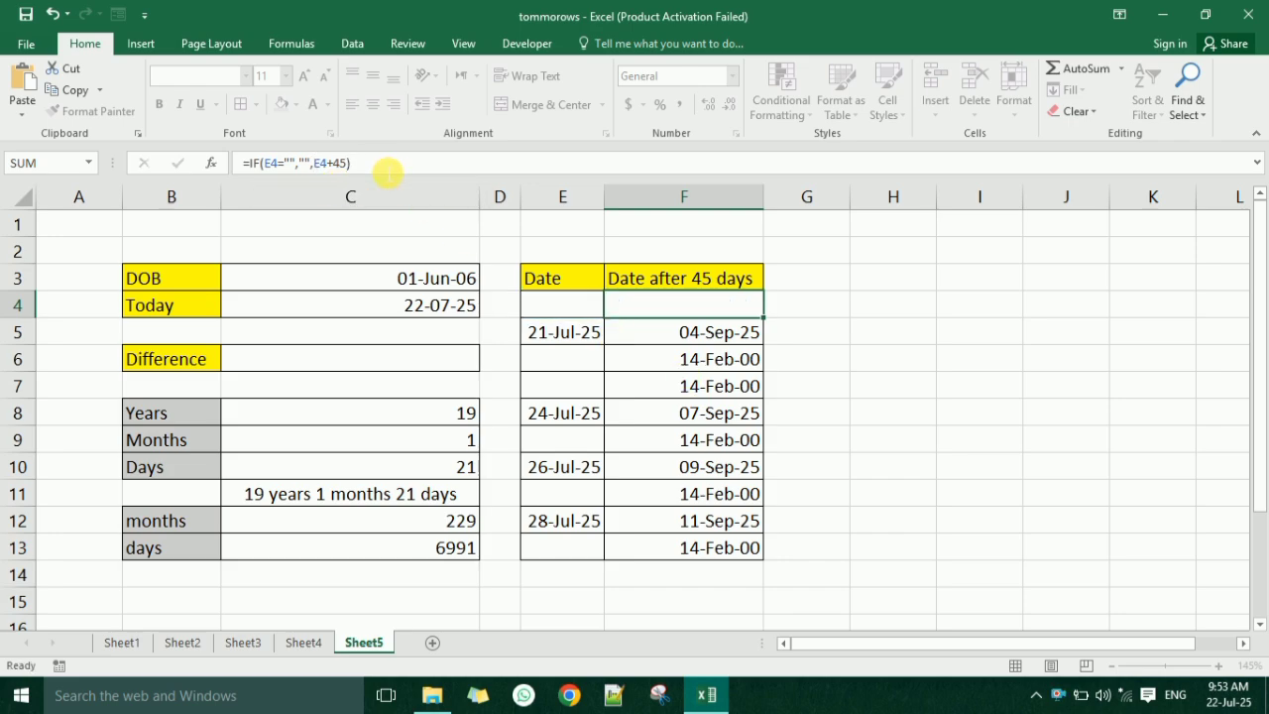
# Fill the F4 formula down to F13 and copy the date formatting of E4:E13 onto F4:F13.
pyautogui.doubleClick(771, 324)
pyautogui.click(711, 527)
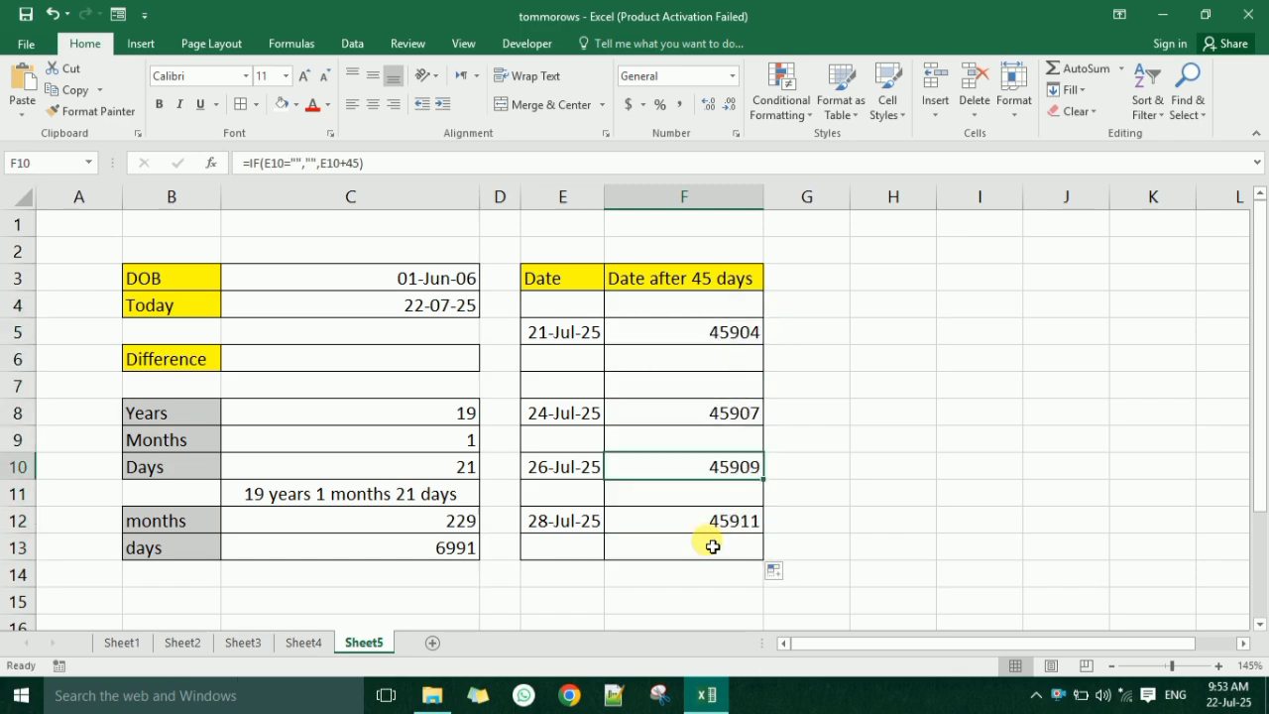
pyautogui.moveTo(684, 303)
pyautogui.mouseDown()
pyautogui.moveTo(700, 569)
pyautogui.moveTo(700, 547)
pyautogui.mouseUp()
pyautogui.moveTo(585, 305); pyautogui.dragTo(581, 552)
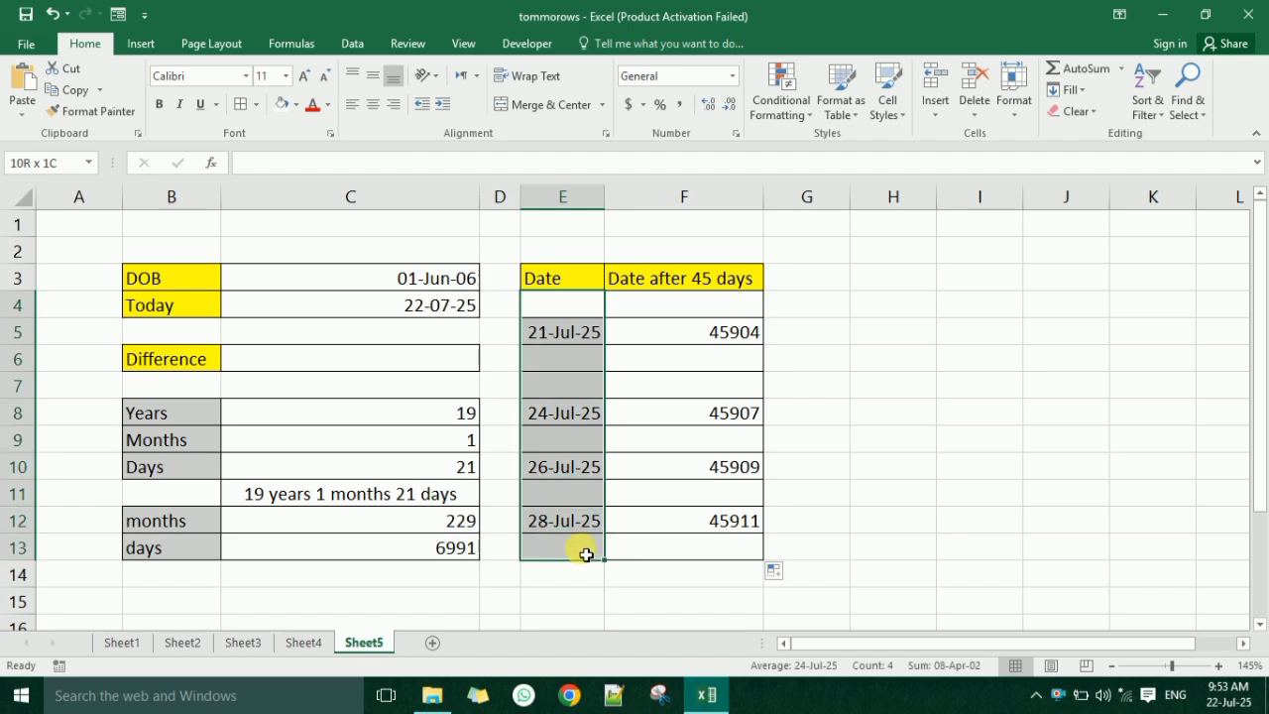
pyautogui.click(93, 111)
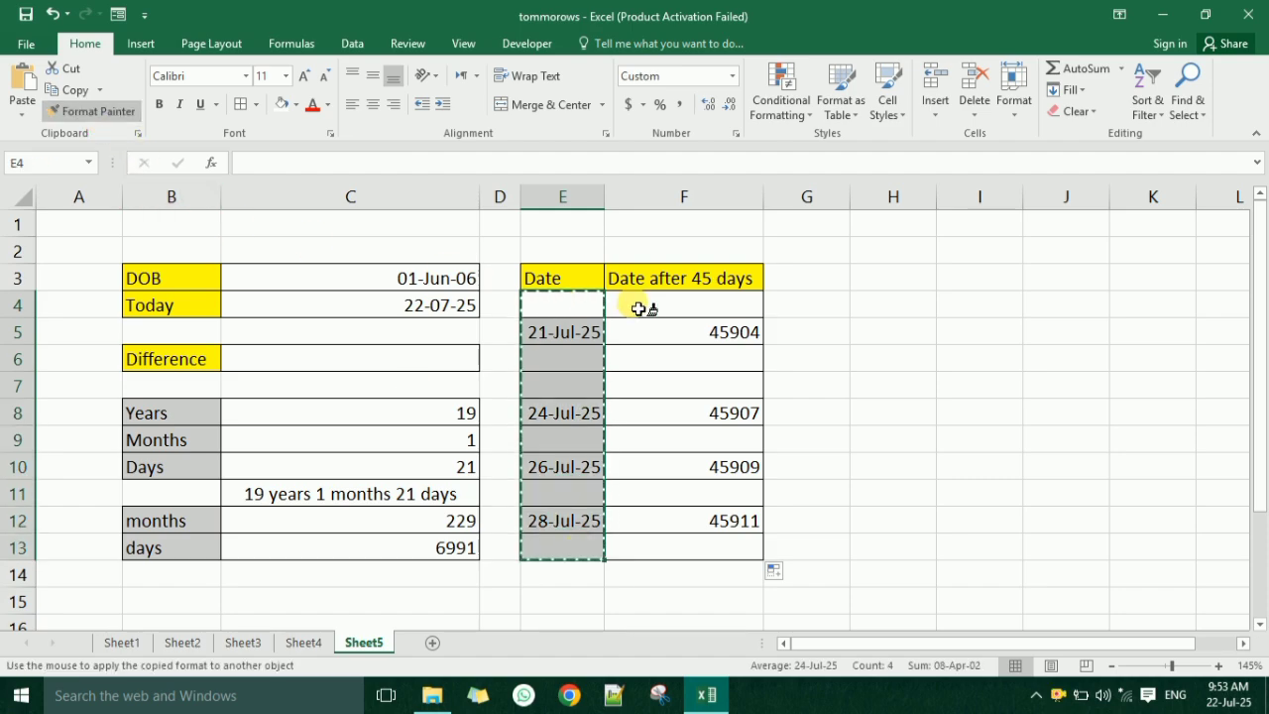
pyautogui.moveTo(634, 302); pyautogui.dragTo(665, 547)
# Apply the copied date format to F4:F13 and replace the E4="" test in F4, making the formula =IF(ISBLANK(E4),"",E4+45).
pyautogui.click(683, 310)
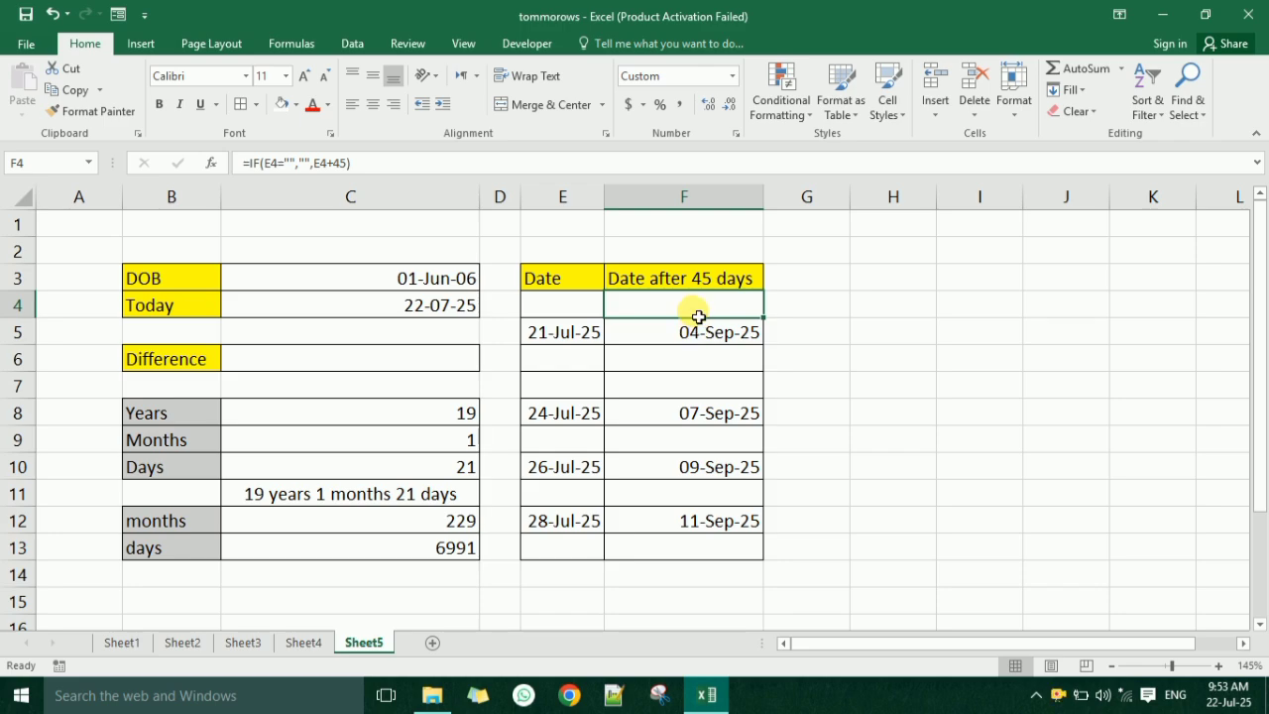
pyautogui.doubleClick(699, 313)
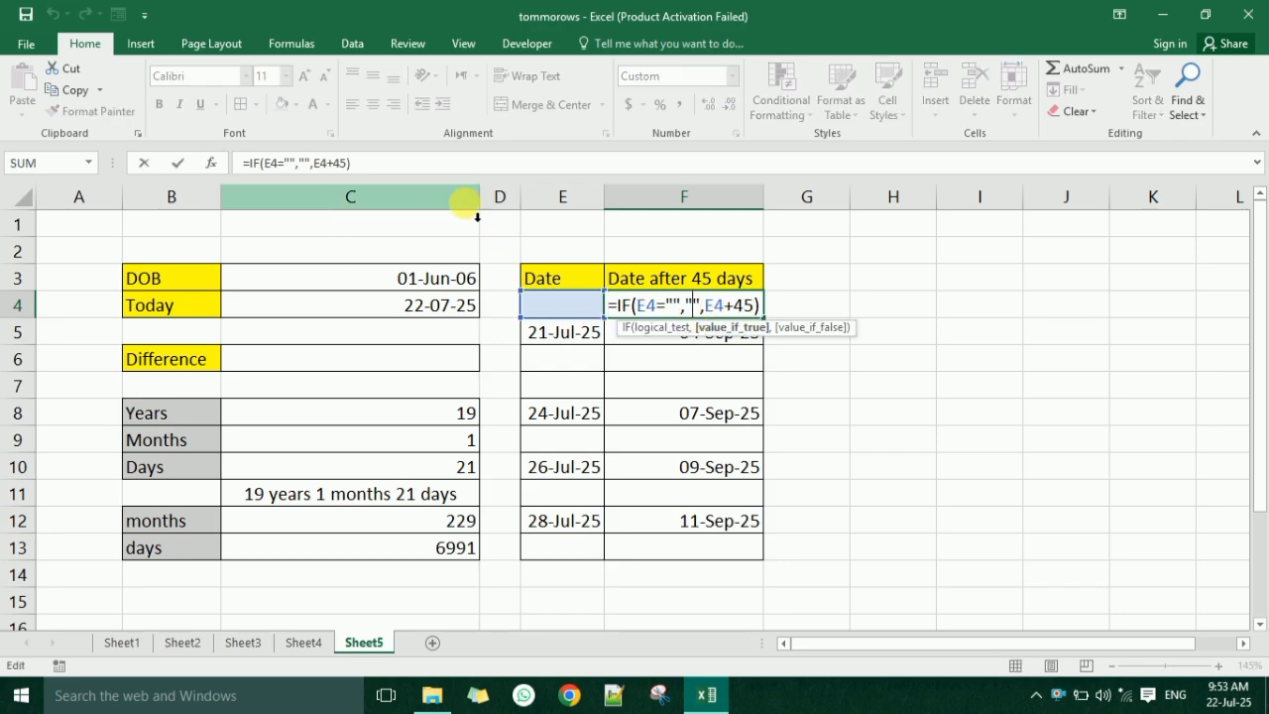
pyautogui.click(684, 304)
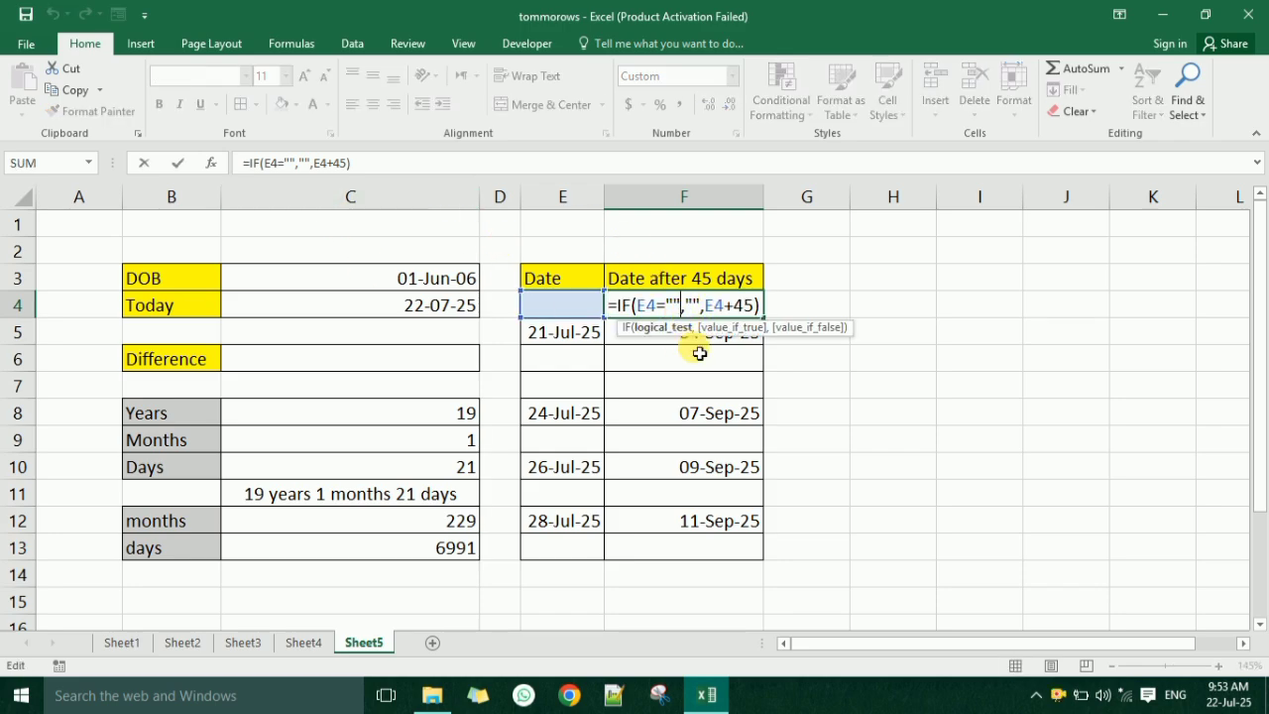
pyautogui.press('BackSpace')
pyautogui.press('BackSpace')
pyautogui.press('BackSpace')
pyautogui.press('BackSpace')
pyautogui.press('BackSpace')
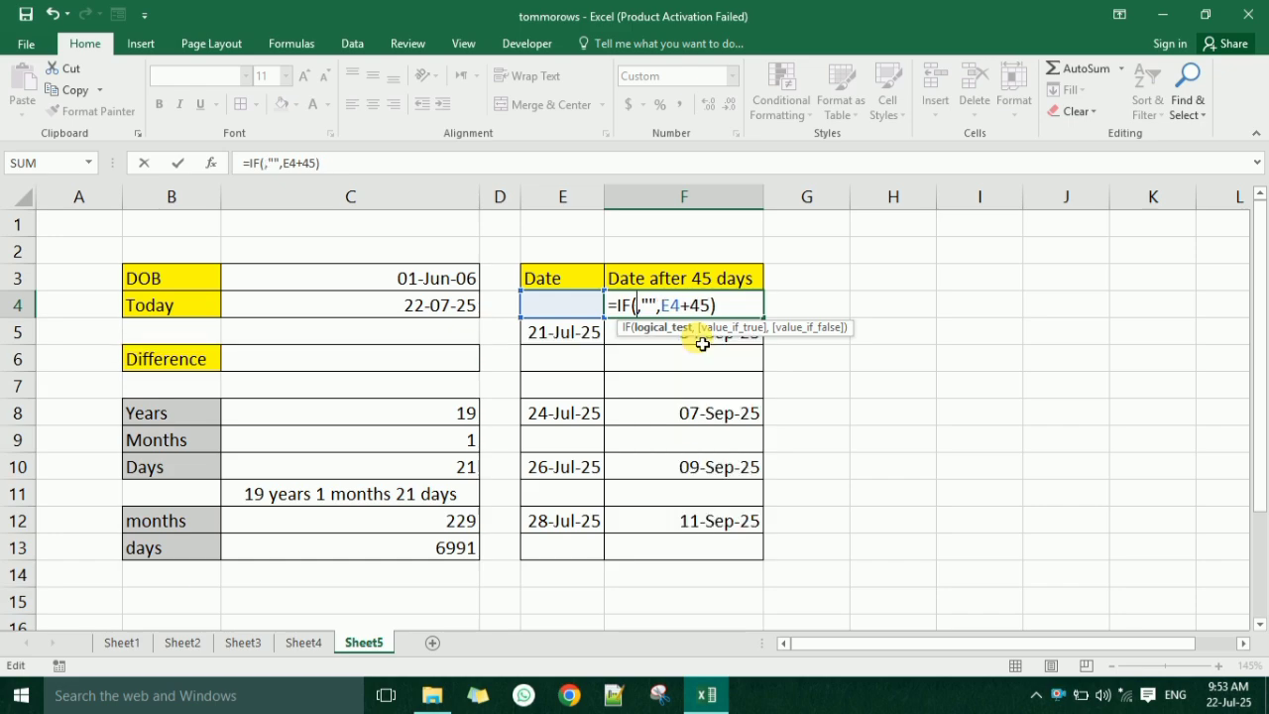
pyautogui.write('isbla')
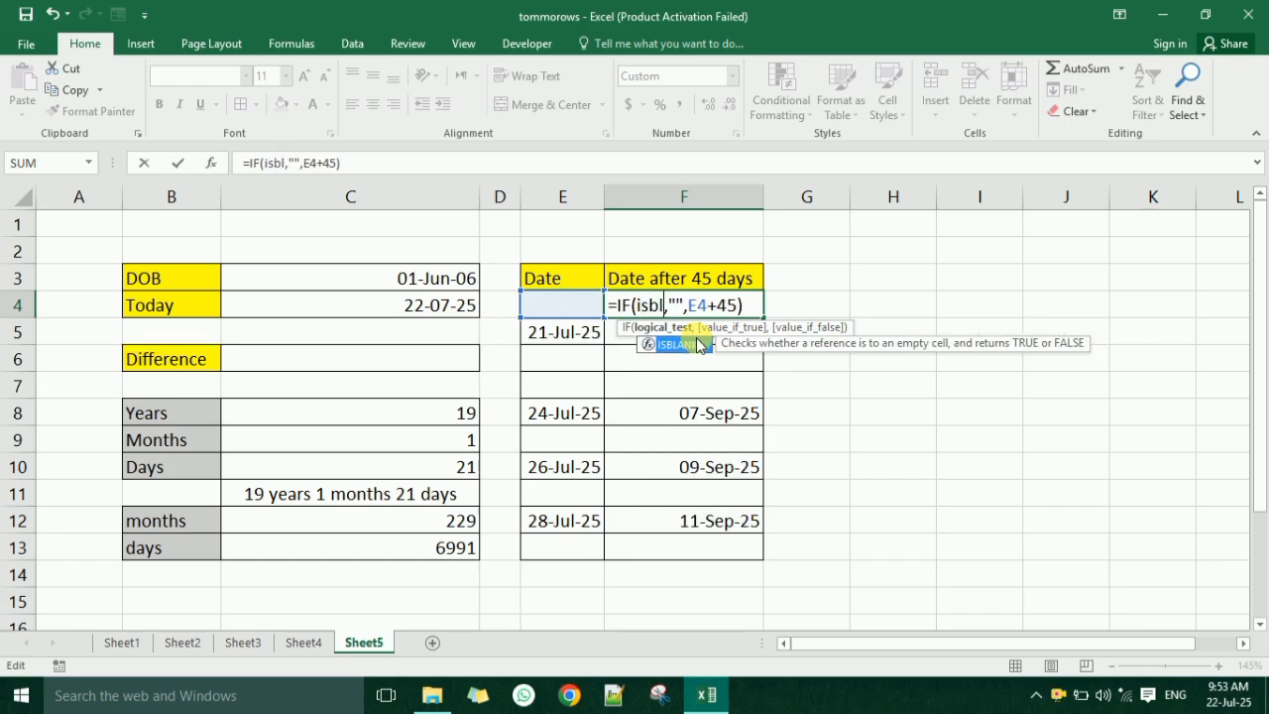
pyautogui.write('nk')
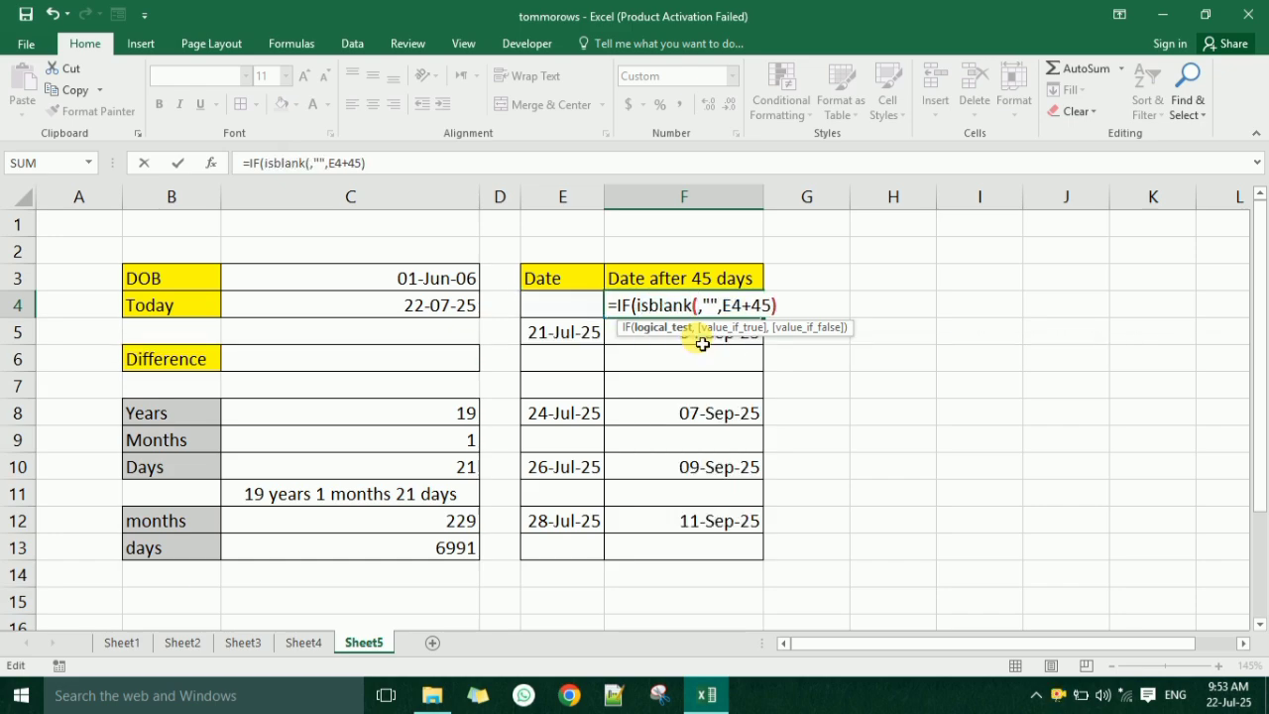
pyautogui.write('(')
pyautogui.click(548, 307)
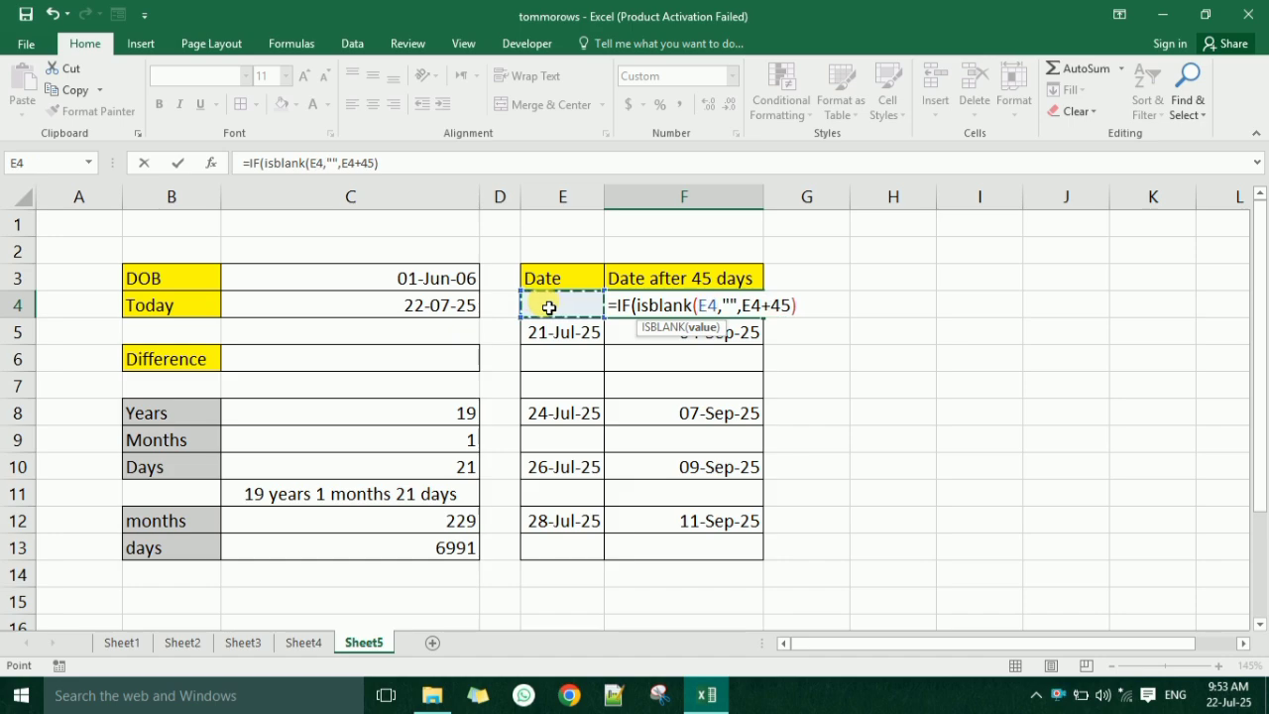
pyautogui.write(')')
pyautogui.press('Return')
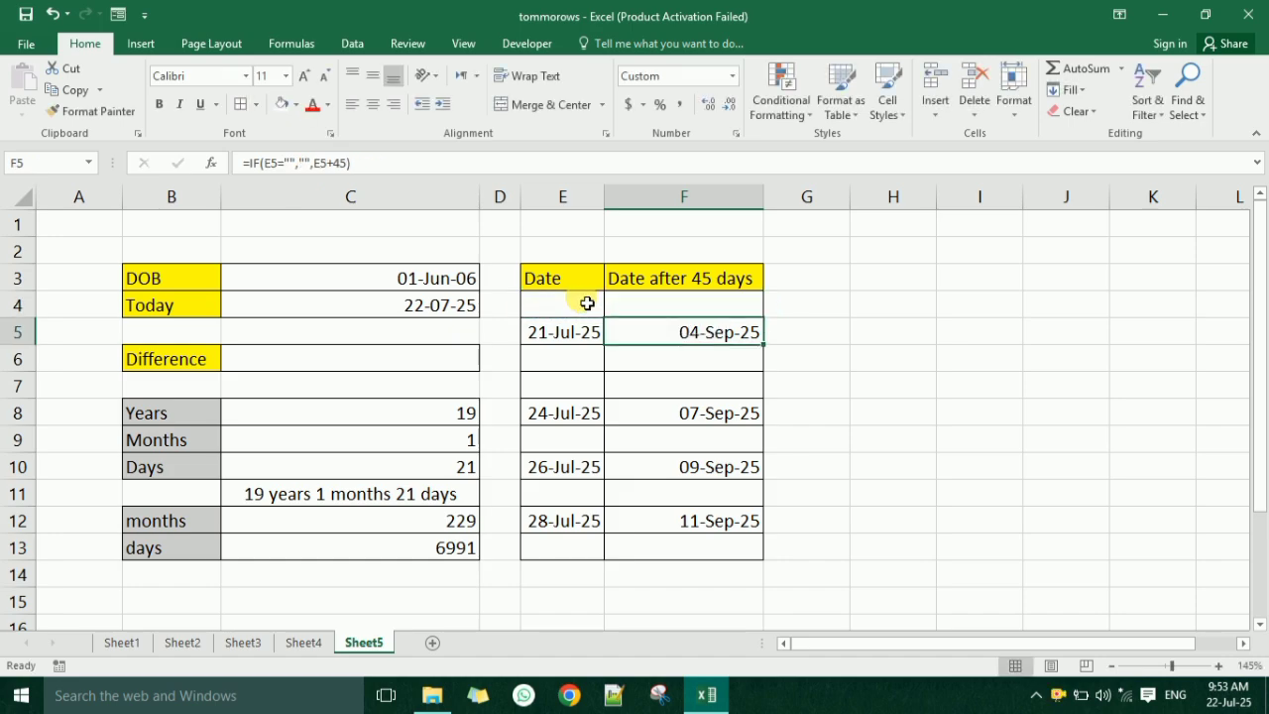
# Fill the ISBLANK version of the formula from F4 down to F13 and check the results against the dates in column E.
pyautogui.click(757, 304)
pyautogui.doubleClick(769, 327)
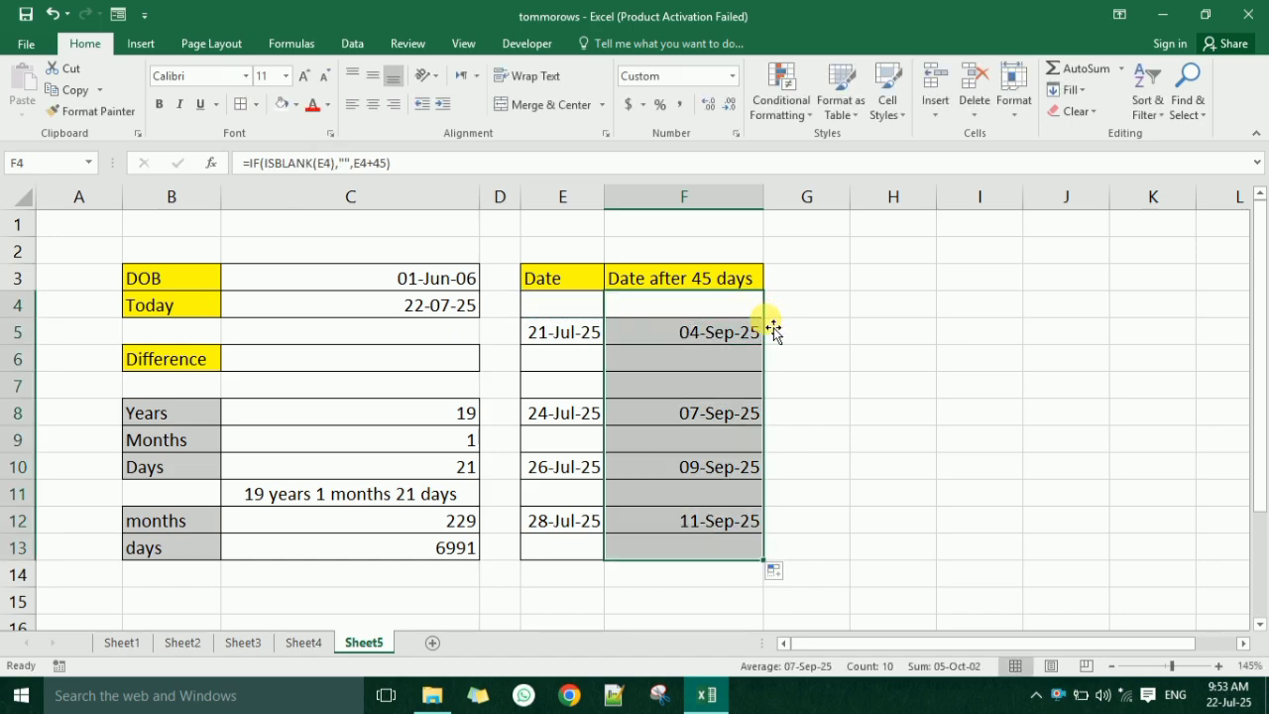
pyautogui.click(731, 516)
pyautogui.moveTo(700, 308); pyautogui.dragTo(695, 544)
pyautogui.click(562, 304)
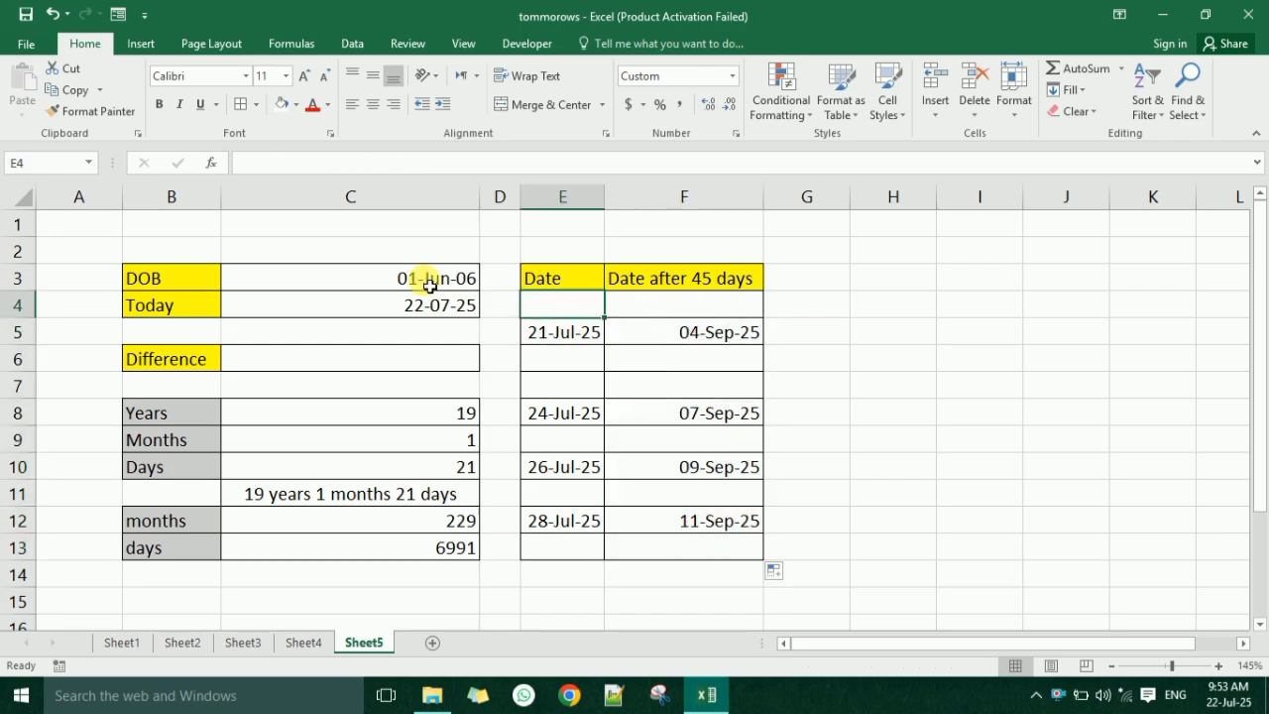
pyautogui.click(416, 280)
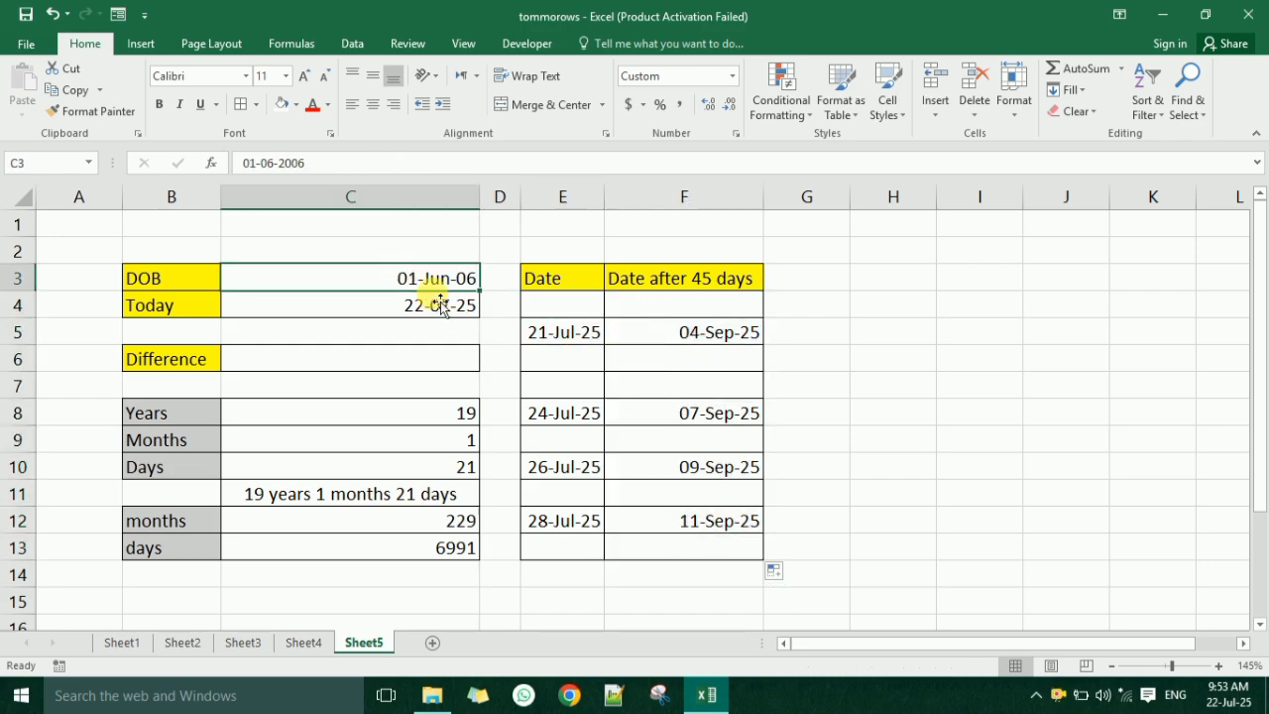